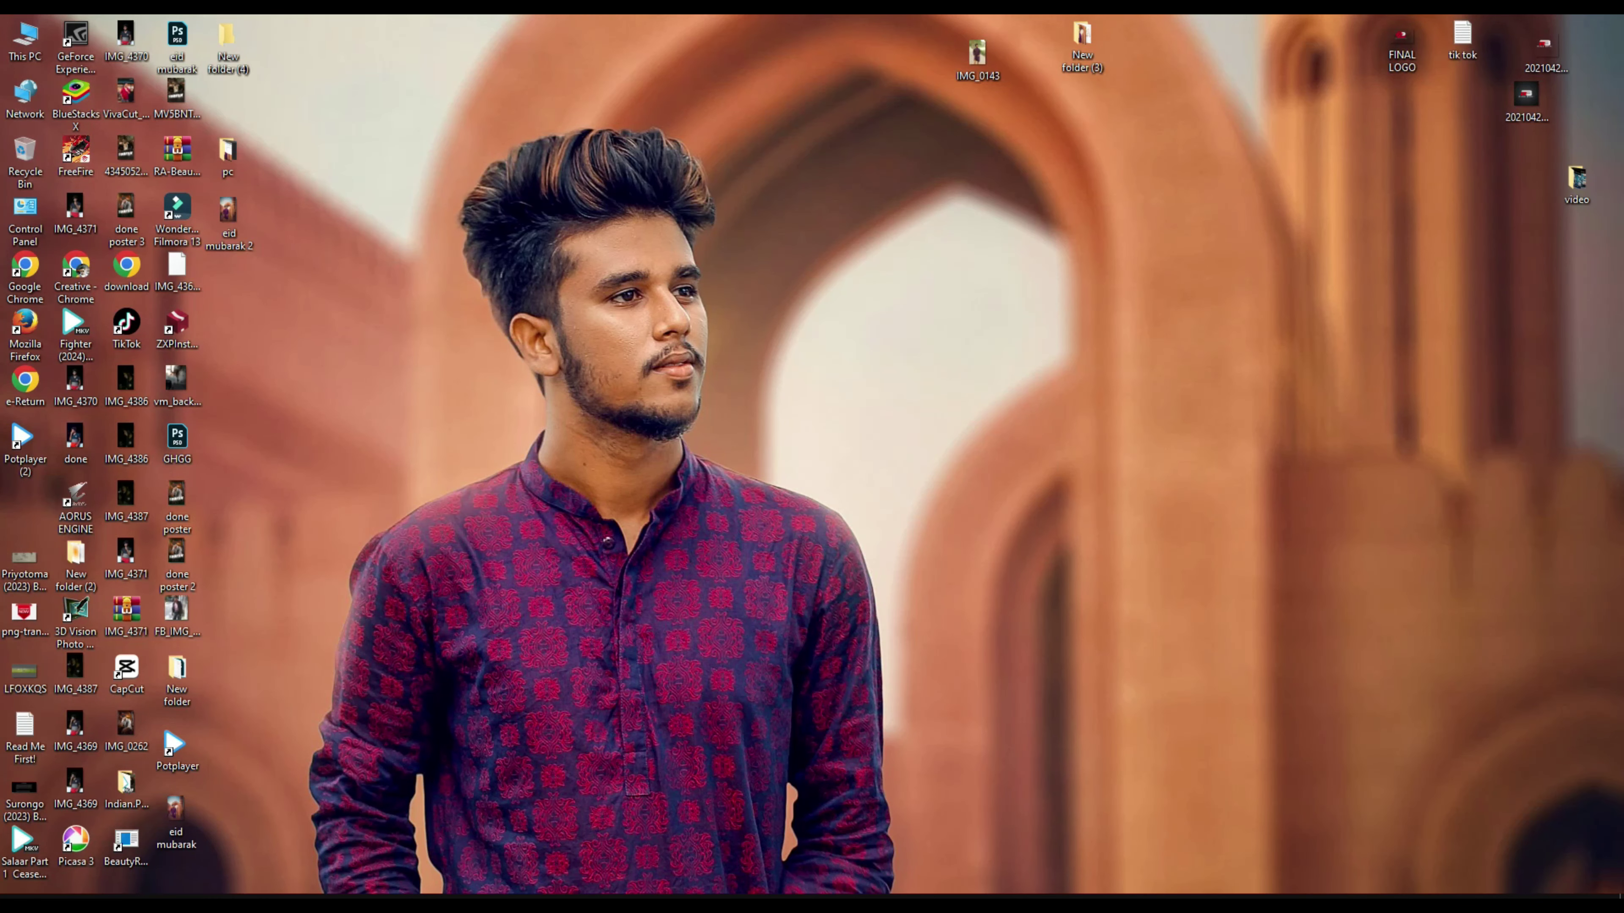
Open the png cut-out of the man from New folder (3) in Photoshop as png.png
double_click(1082, 45)
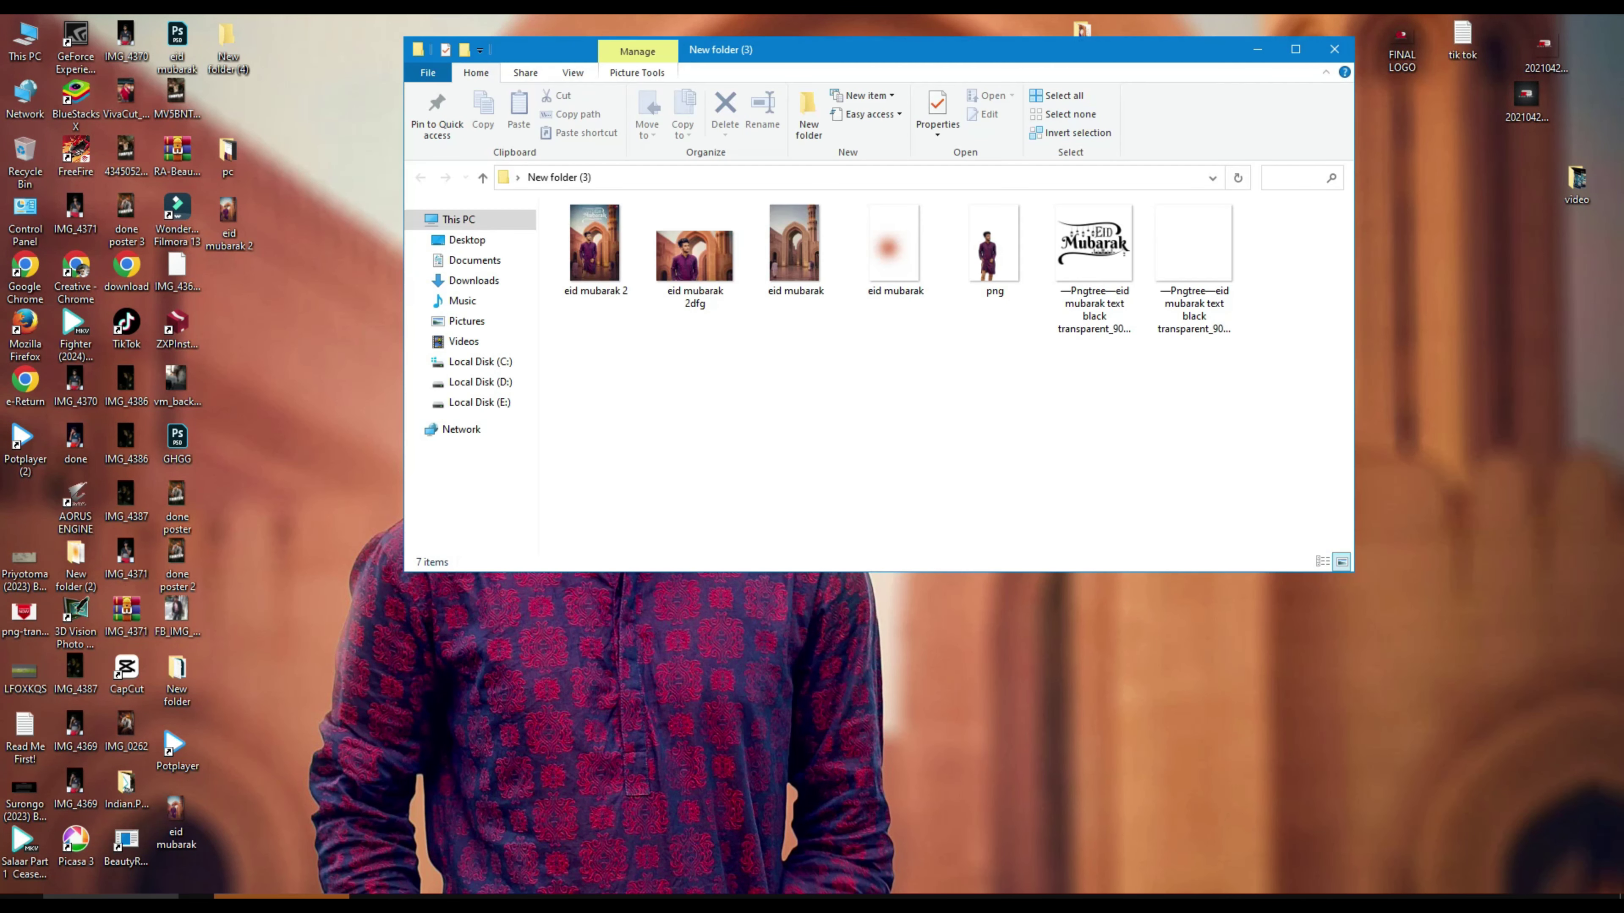
mouse_move(994, 250)
left_mouse_down()
mouse_move(403, 863)
mouse_move(281, 895)
left_mouse_up()
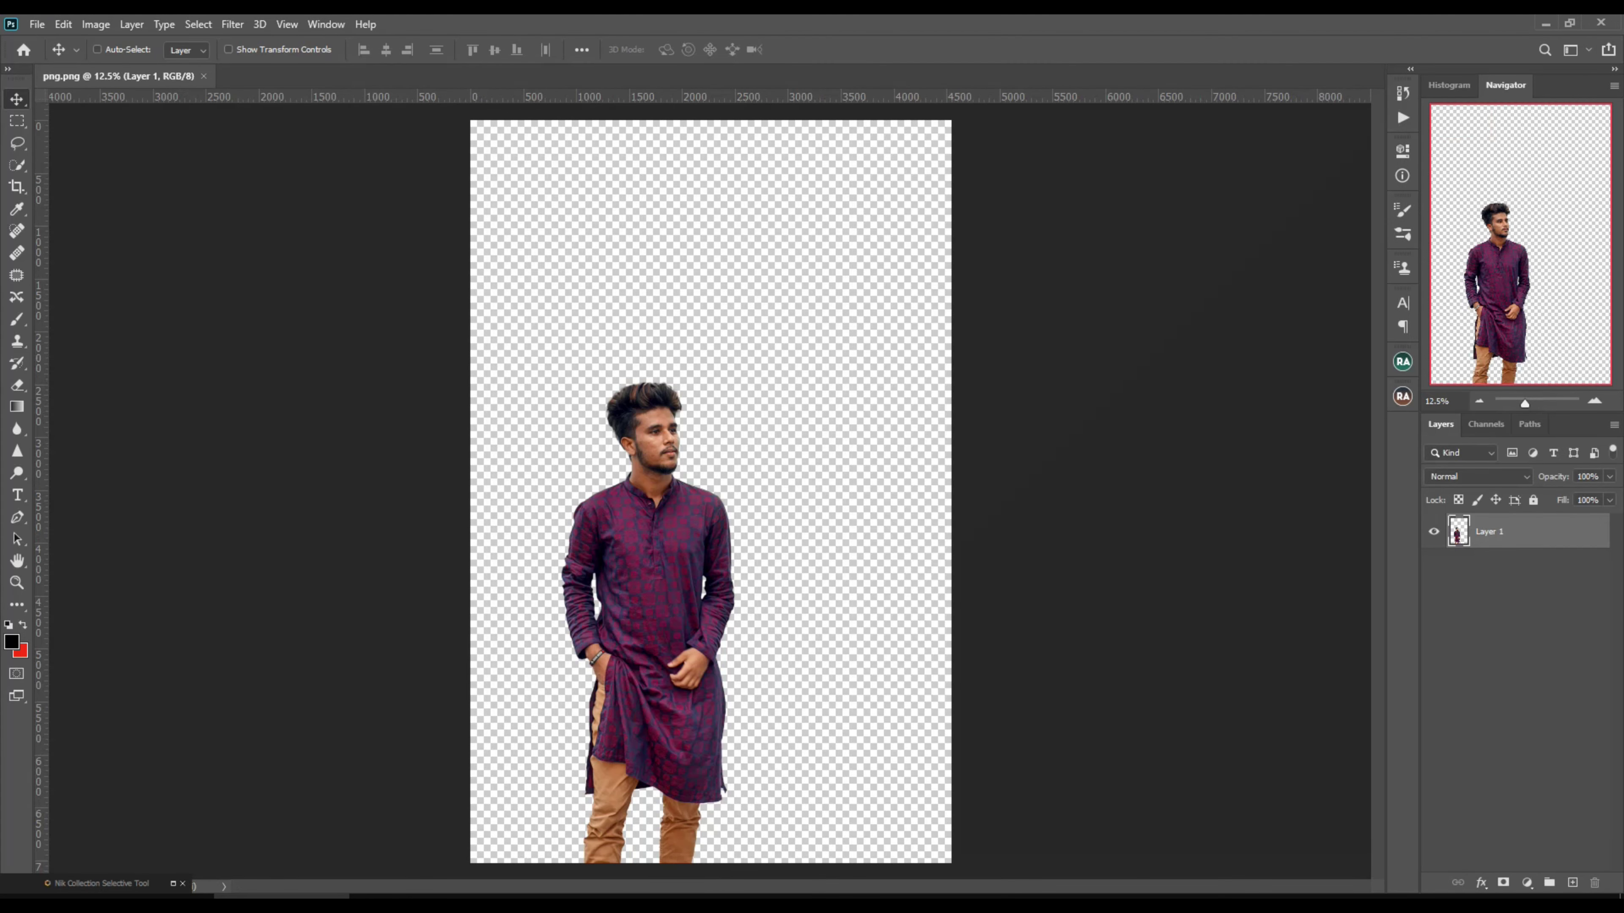
Duplicate Layer 1, hide the original, and select the Spot Healing Brush
key("ctrl+j")
left_click(1433, 567)
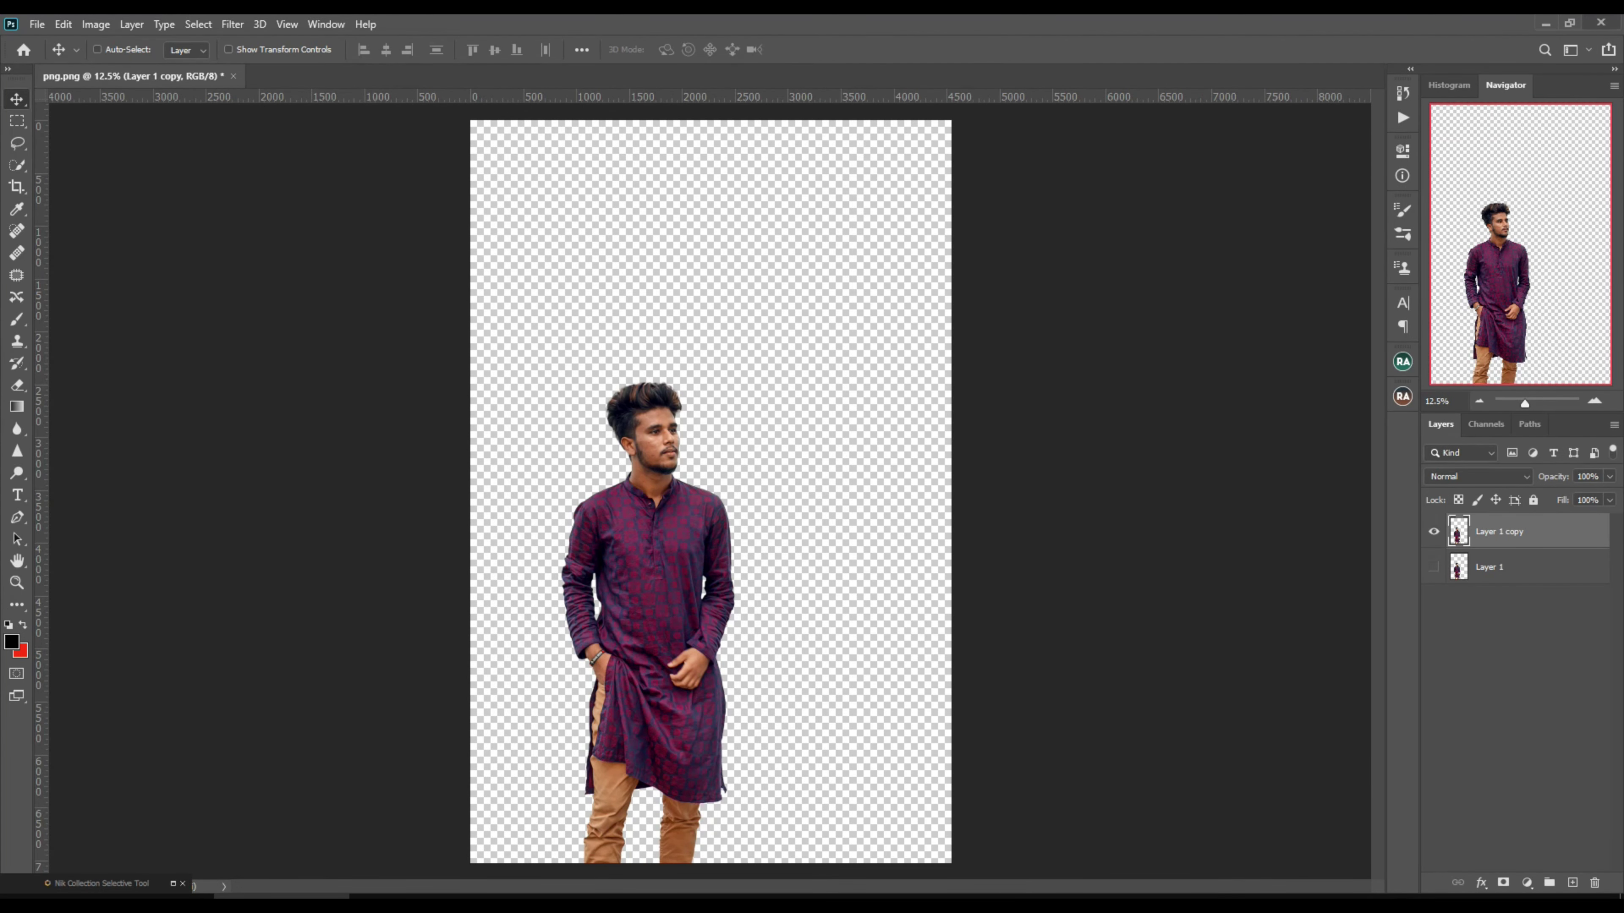
scroll(665, 446, "up", 2)
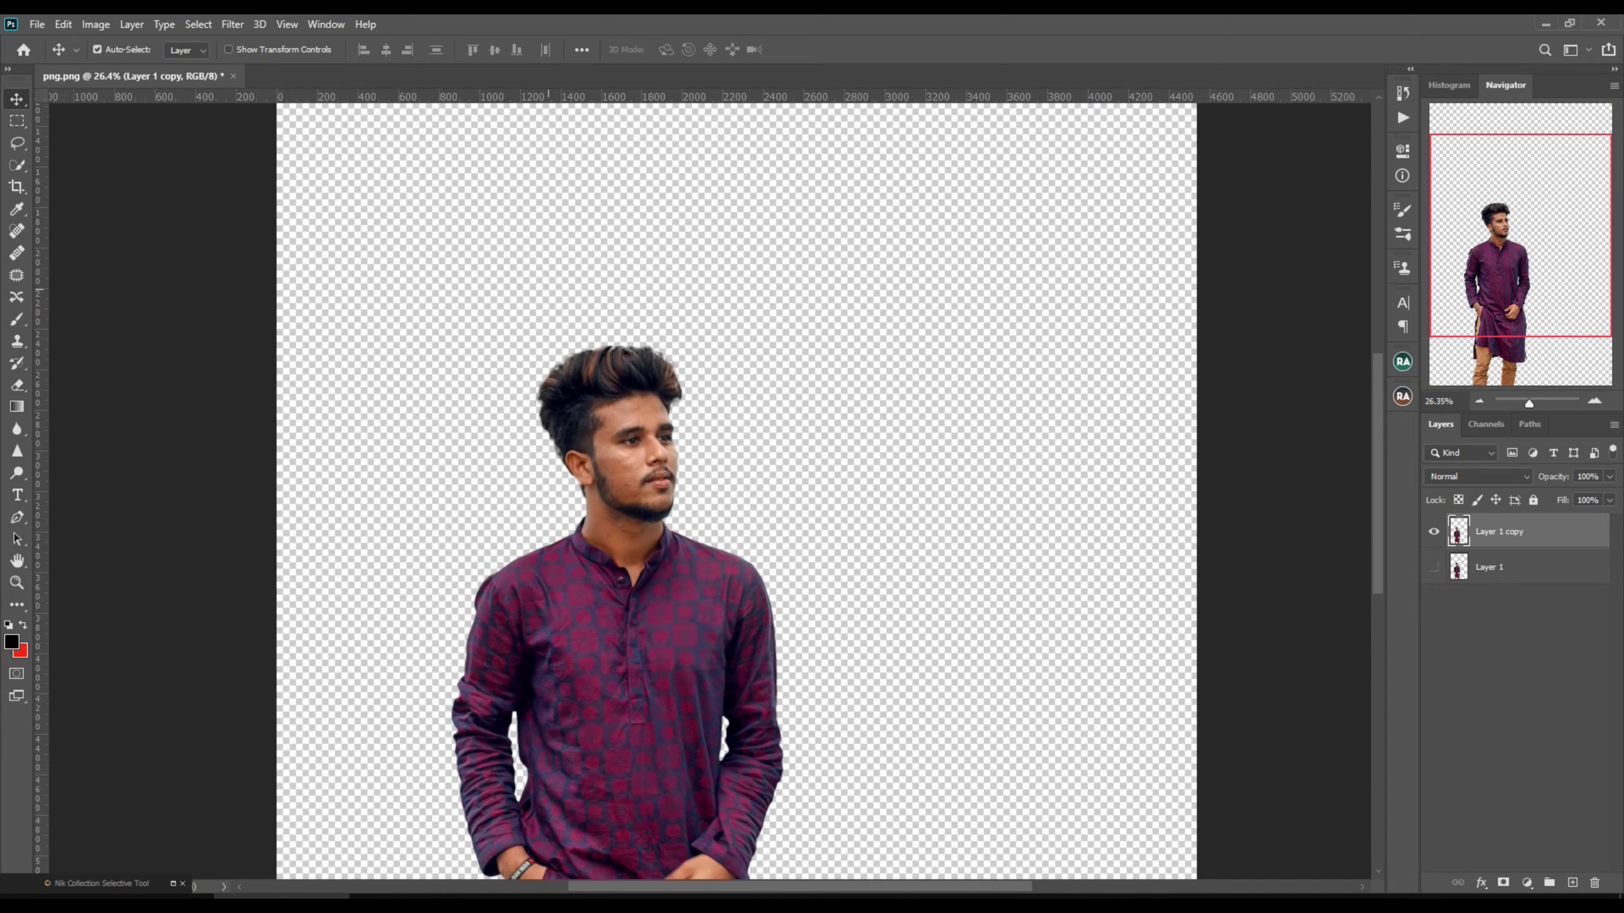
scroll(665, 446, "up", 3)
scroll(664, 446, "up", 4)
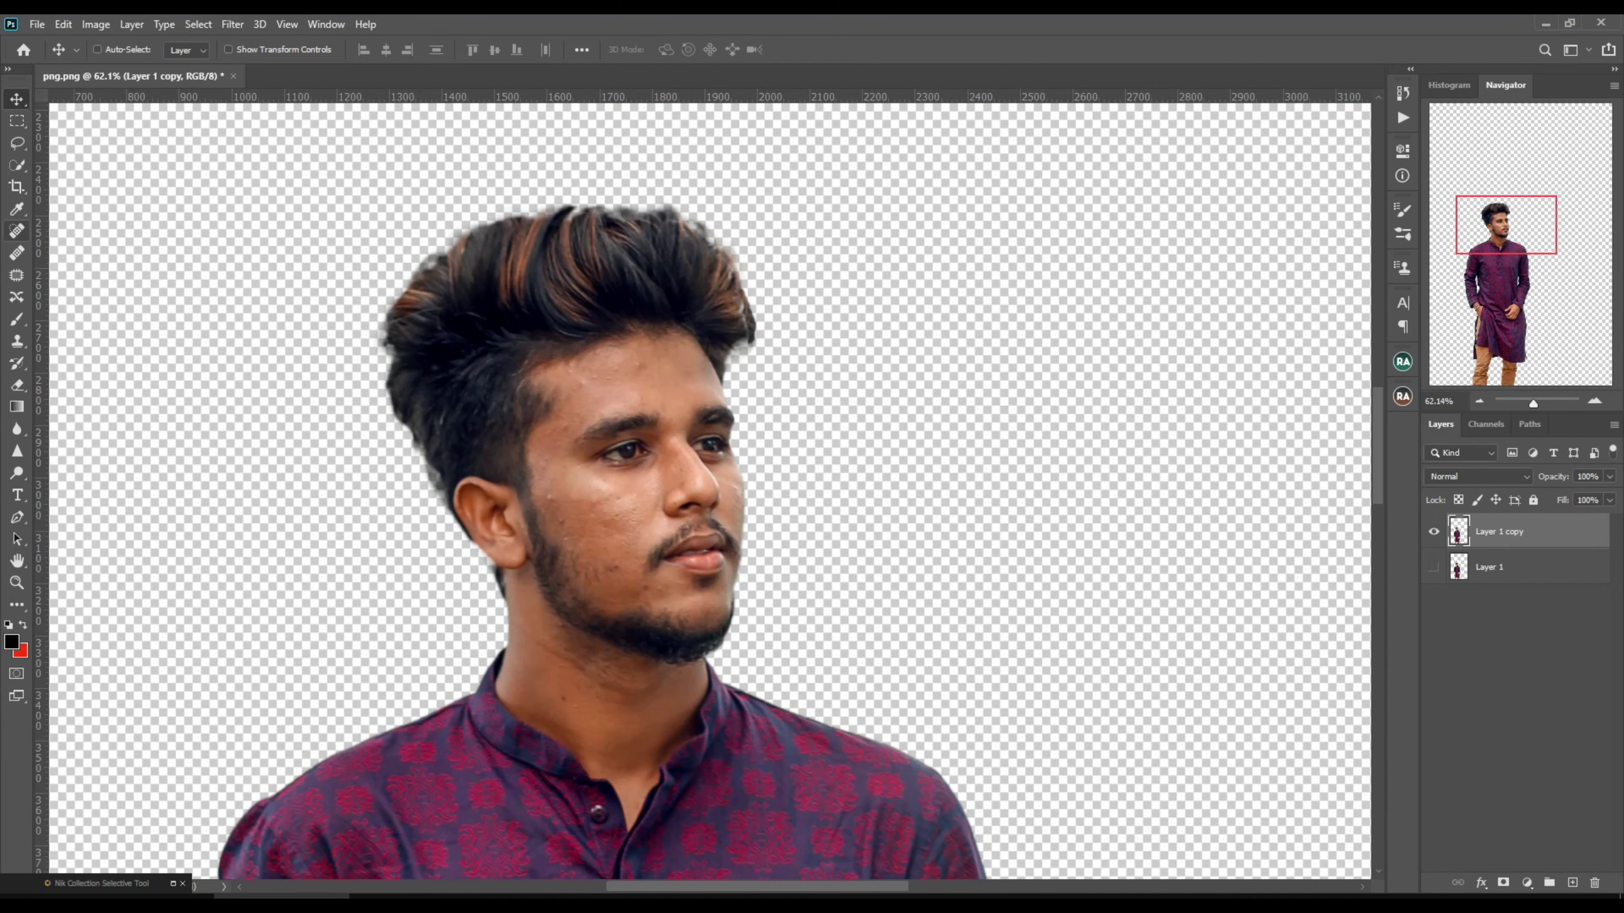
left_click(17, 231)
scroll(633, 556, "up", 4)
Heal the dark blemish and small spots on the cheek and near the ear
left_click(633, 556)
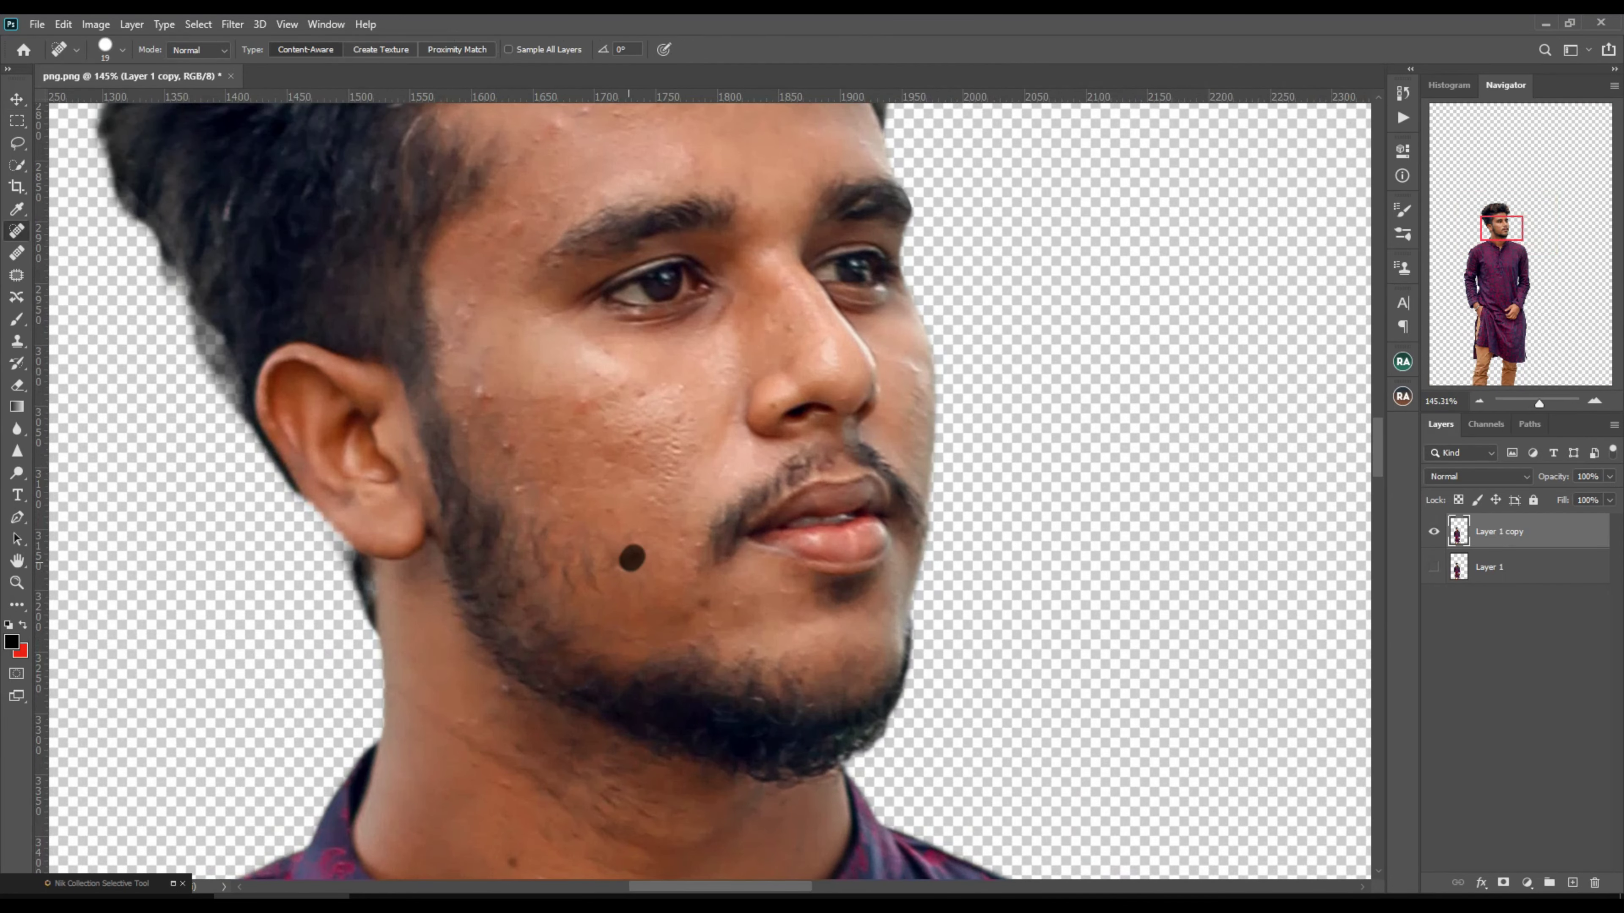
left_click(687, 617)
left_click(739, 606)
left_click(504, 450)
left_click(487, 390)
Heal the blemishes on the left cheek and the spot on the lower jaw
left_click(586, 406)
left_click(461, 305)
left_click(447, 353)
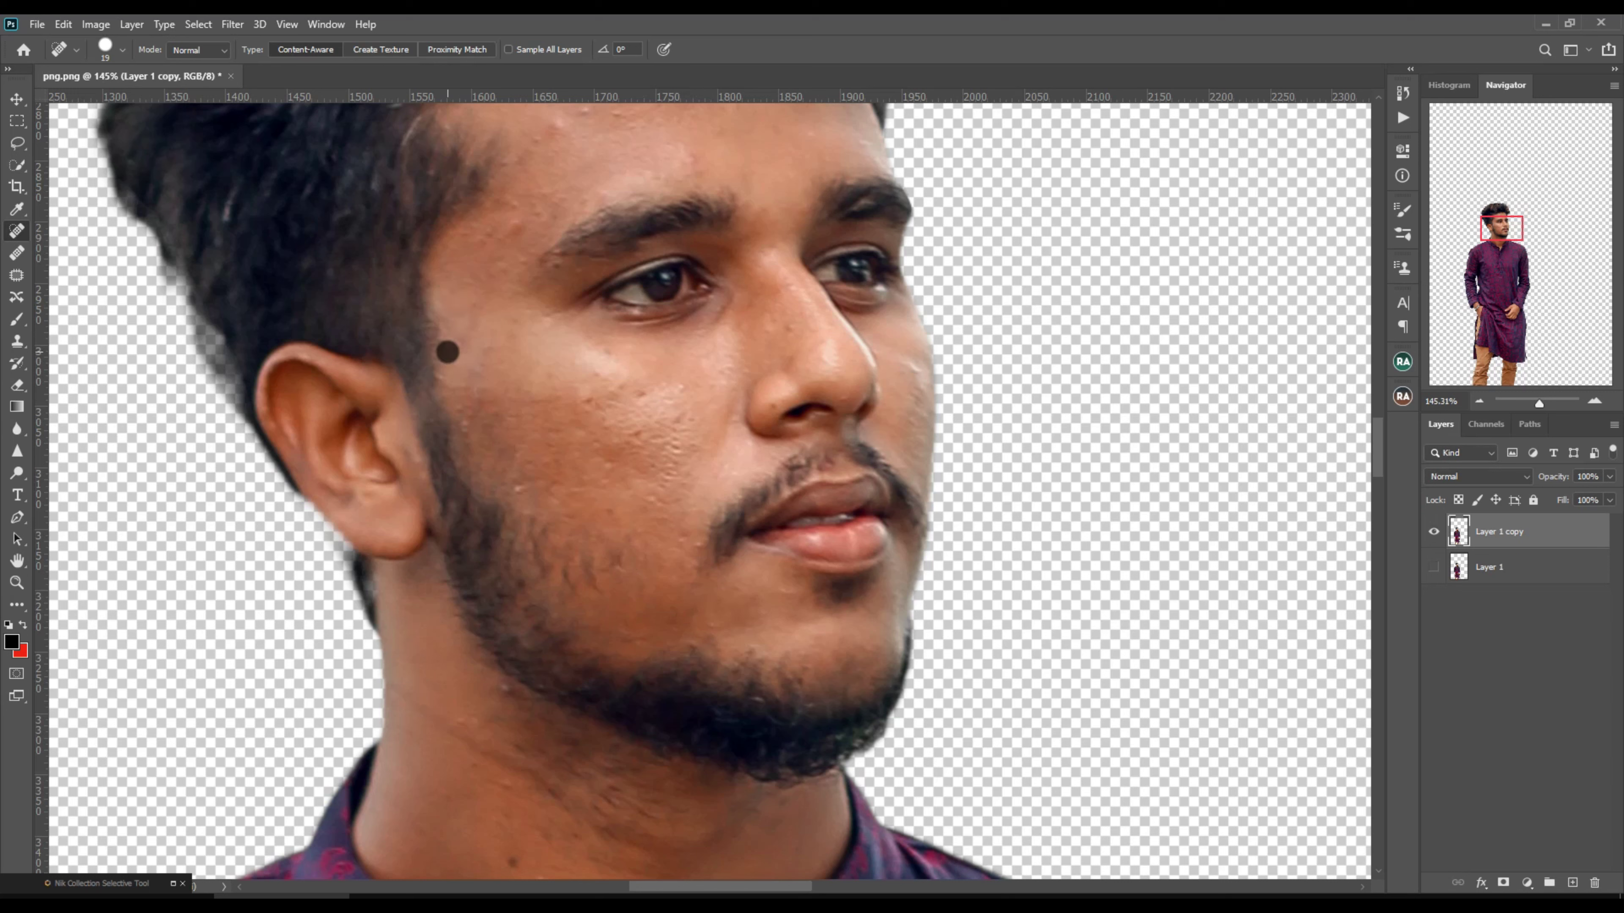
left_click(471, 398)
left_click(512, 485)
left_click(502, 693)
scroll(710, 671, "down", 3)
scroll(598, 374, "up", 3)
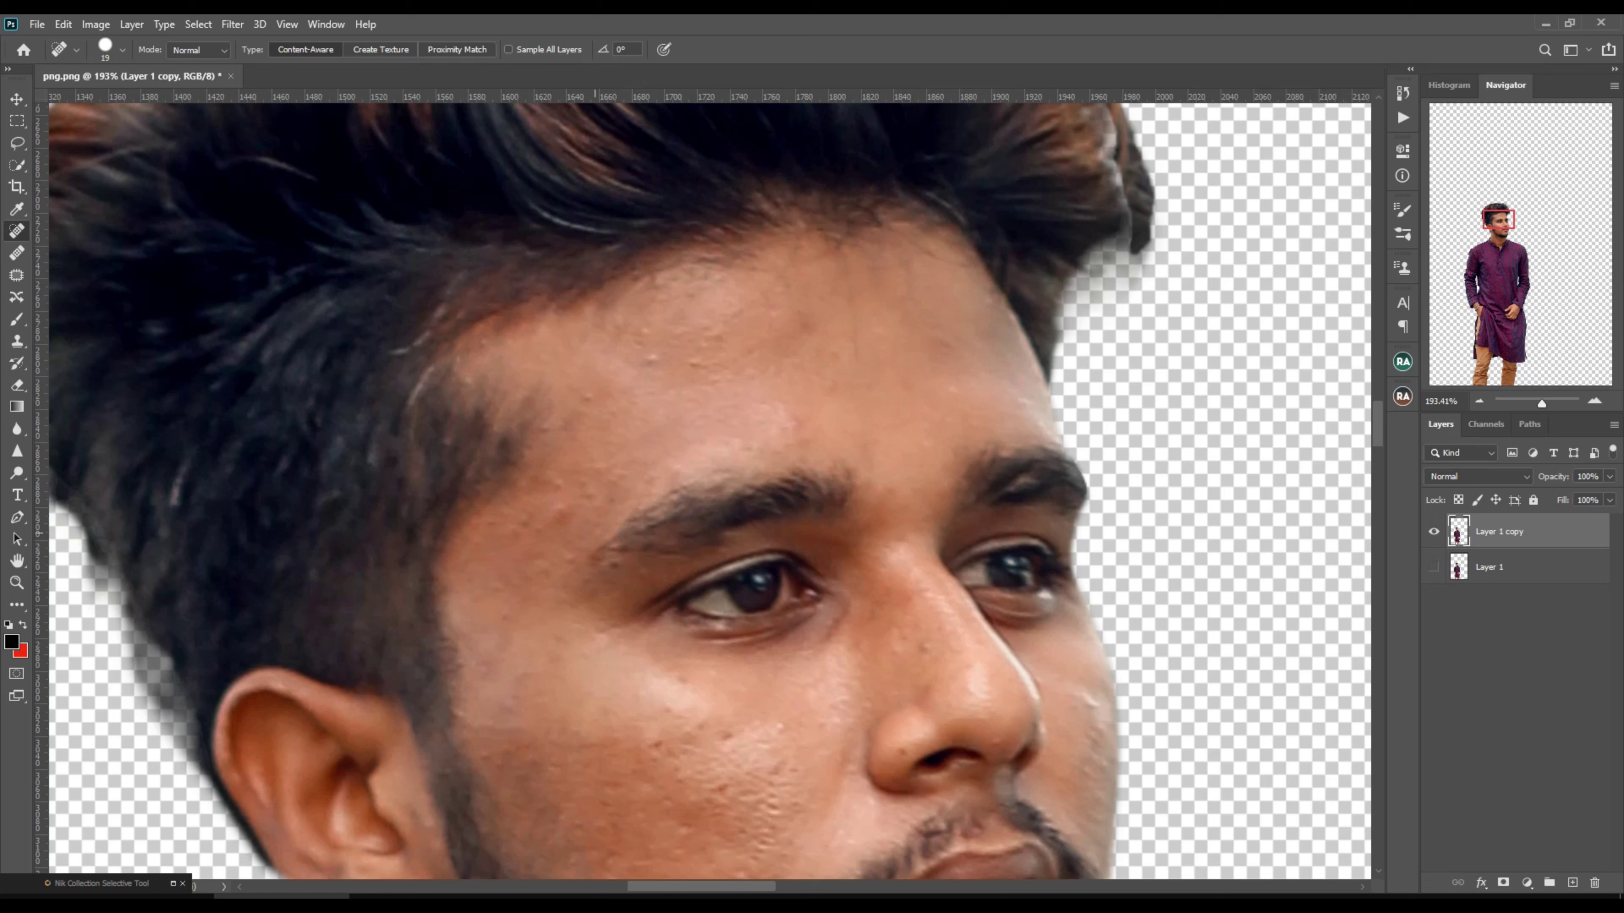
Heal the bumps and spots across the forehead and smooth its rough upper patches
left_click(569, 514)
left_click(588, 492)
left_click(585, 394)
left_click(653, 357)
left_click(646, 338)
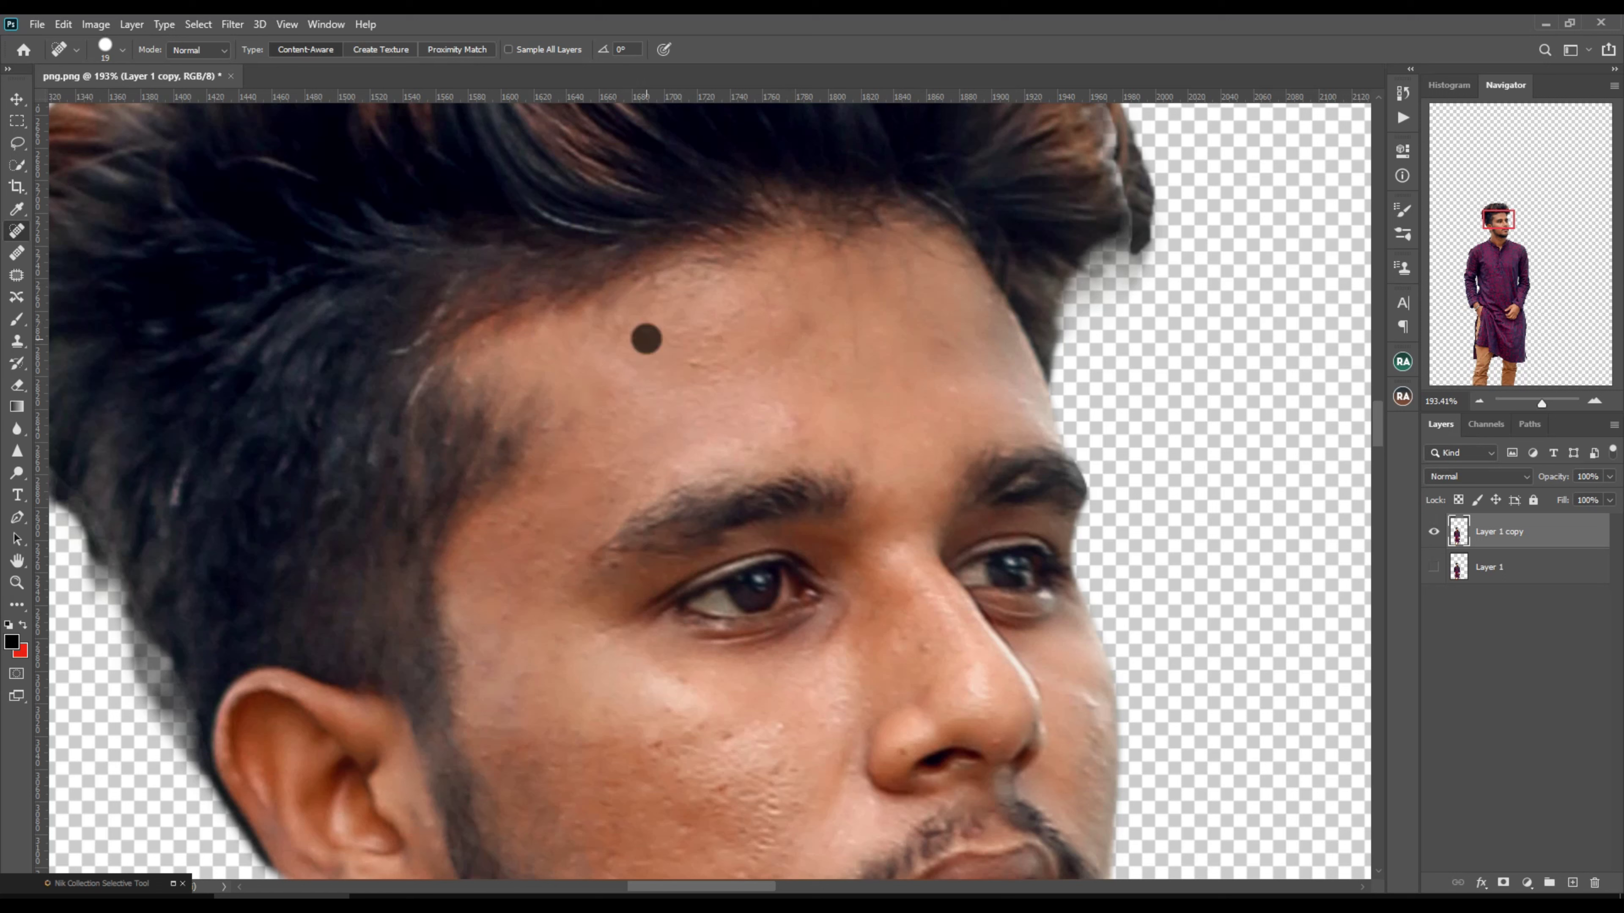
left_click(805, 323)
left_click_drag(800, 252, 737, 315)
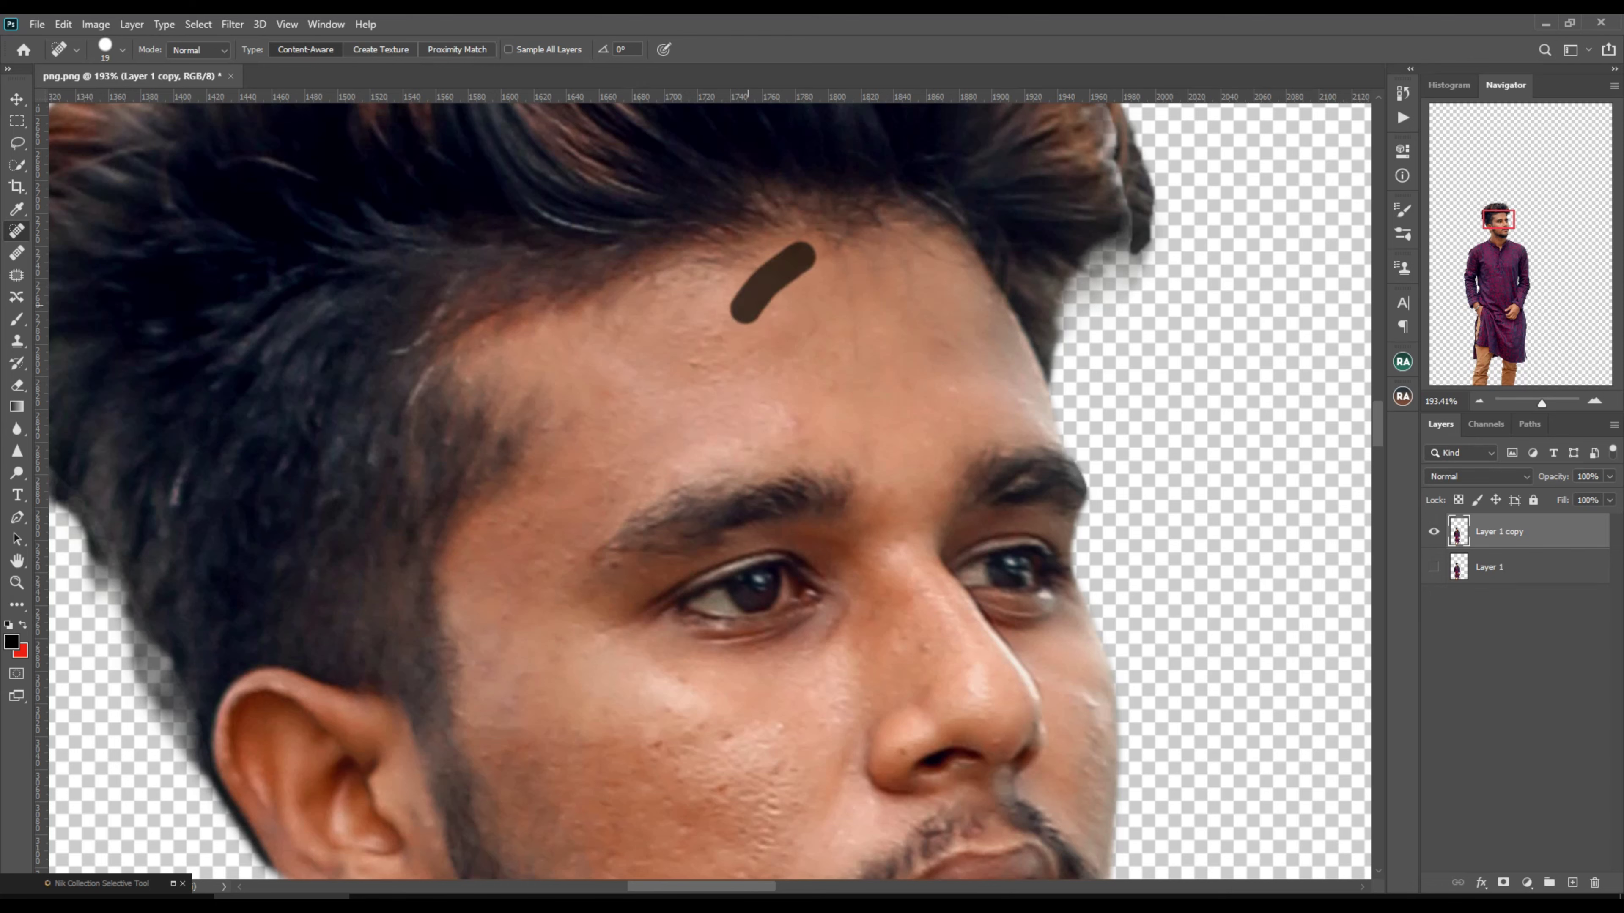
left_click(829, 259)
left_click_drag(842, 259, 842, 358)
left_click(902, 267)
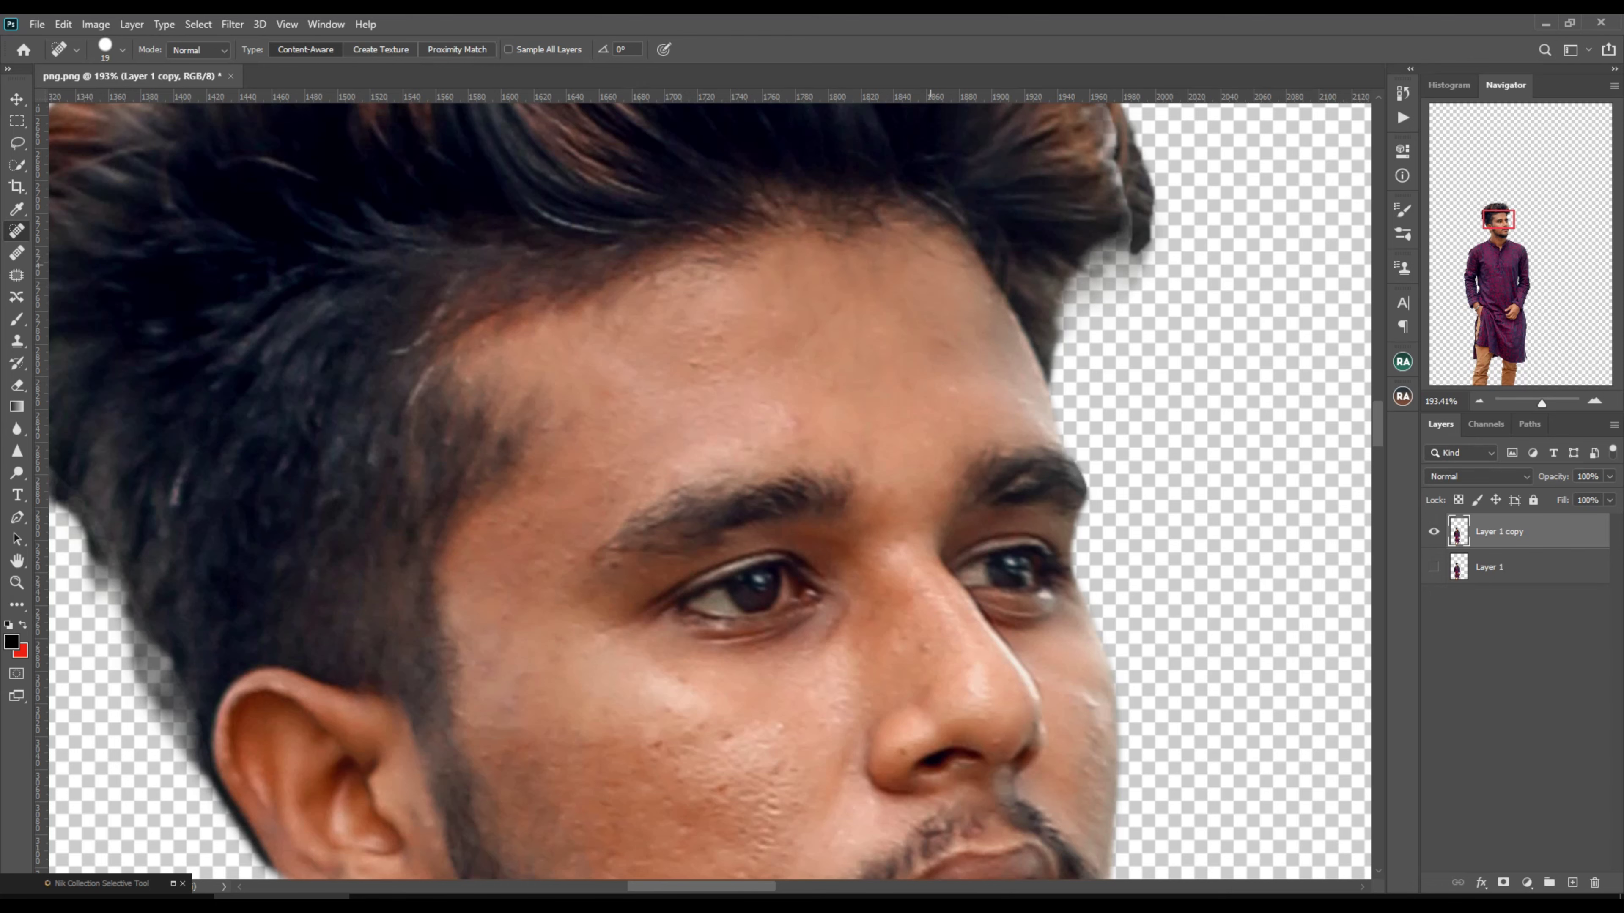
left_click_drag(918, 272, 965, 243)
Heal the blemish on the temple and the remaining cheek spots
scroll(837, 377, "down", 3)
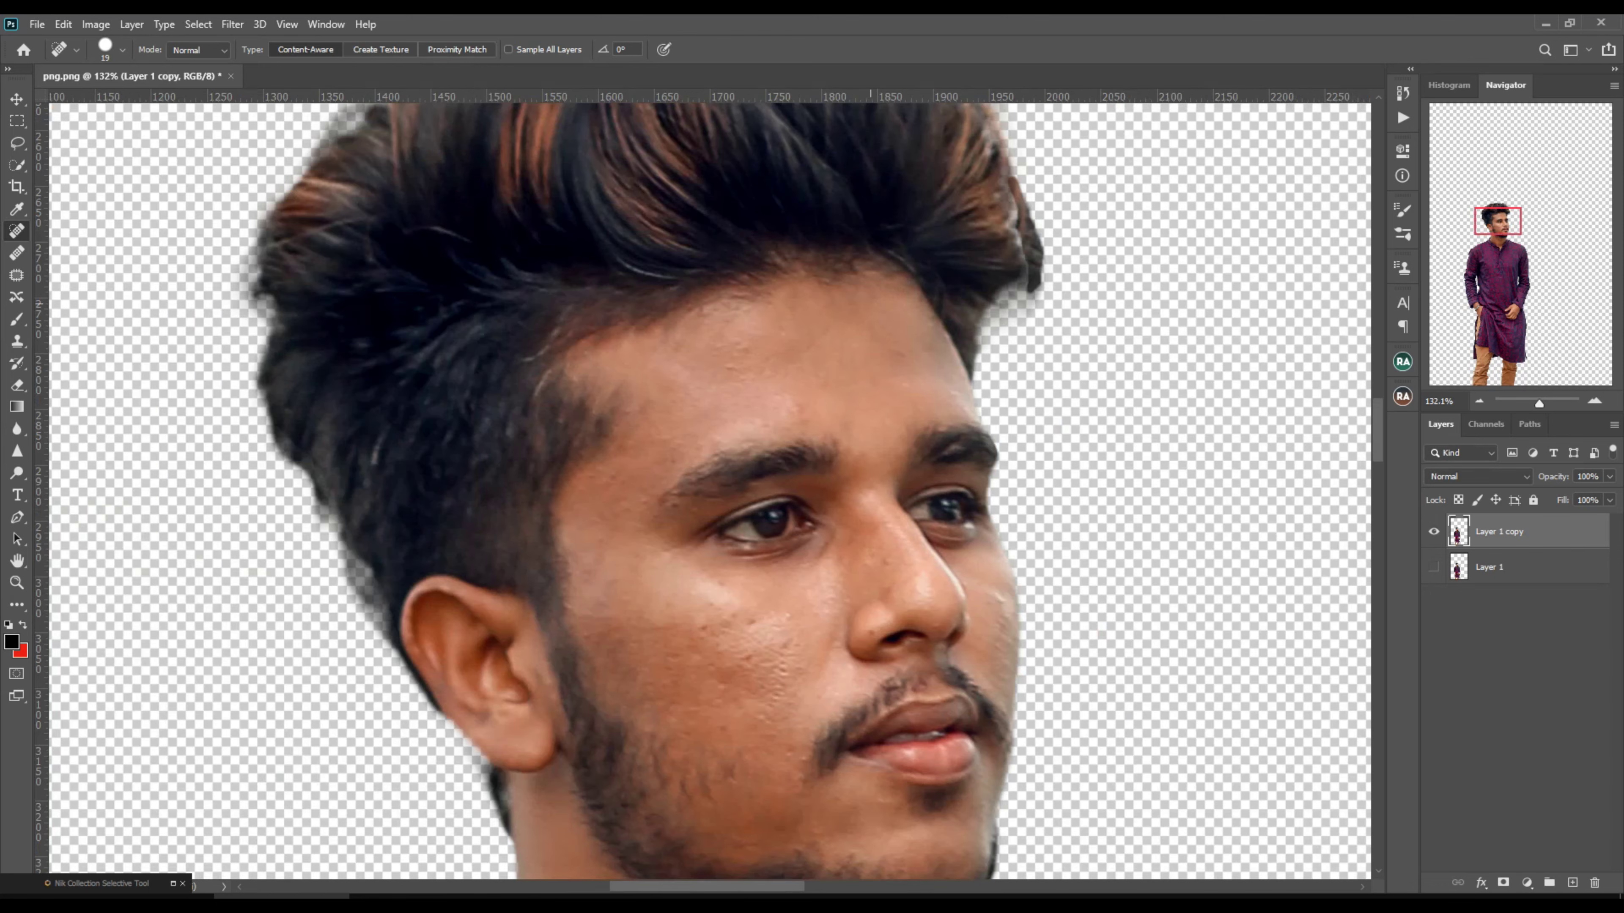
scroll(785, 371, "down", 2)
scroll(785, 371, "up", 4)
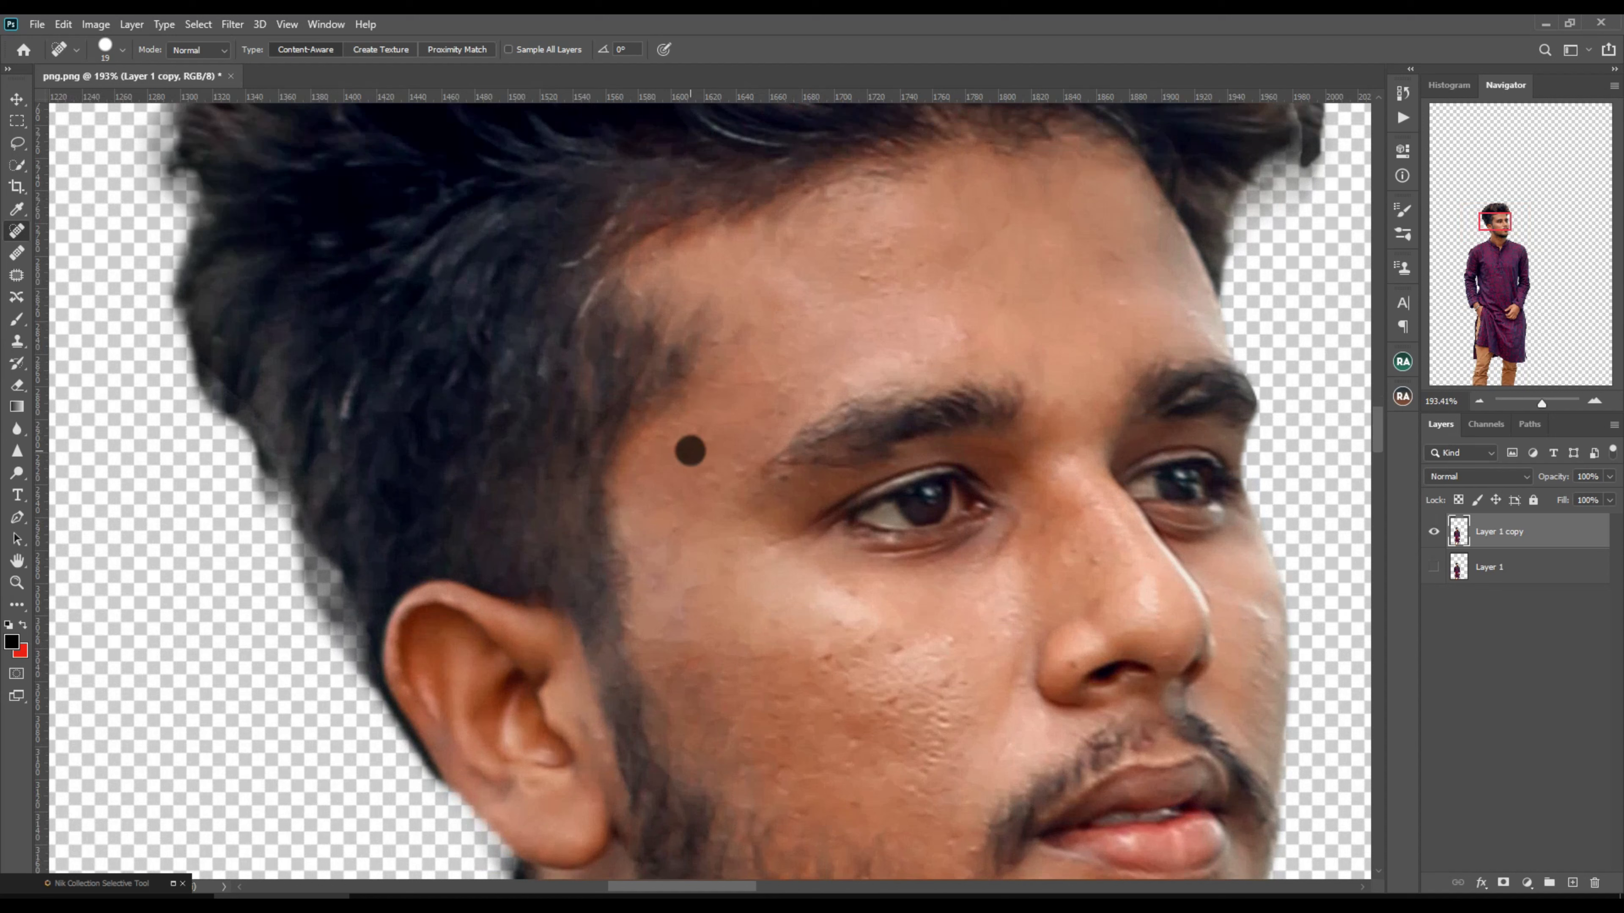
left_click(690, 451)
left_click(828, 665)
left_click(863, 633)
left_click(832, 659)
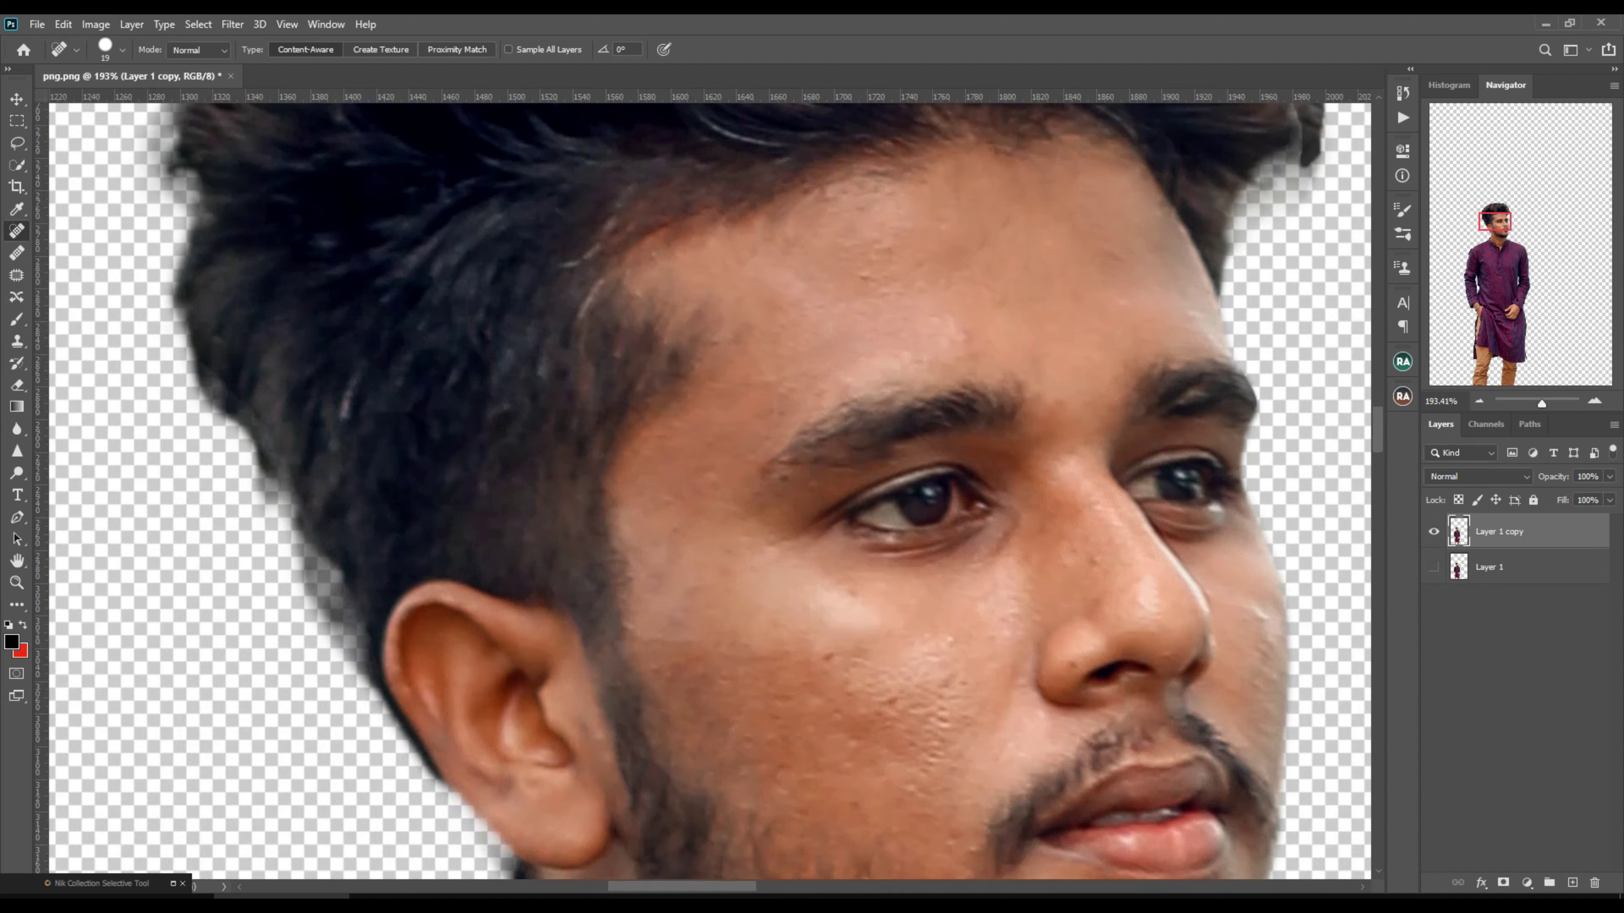
left_click(879, 701)
left_click(827, 657)
left_click(893, 702)
Zoom back out and minimize Photoshop to reach the image folder
scroll(735, 512, "down", 4)
scroll(736, 512, "down", 6)
scroll(710, 493, "down", 3)
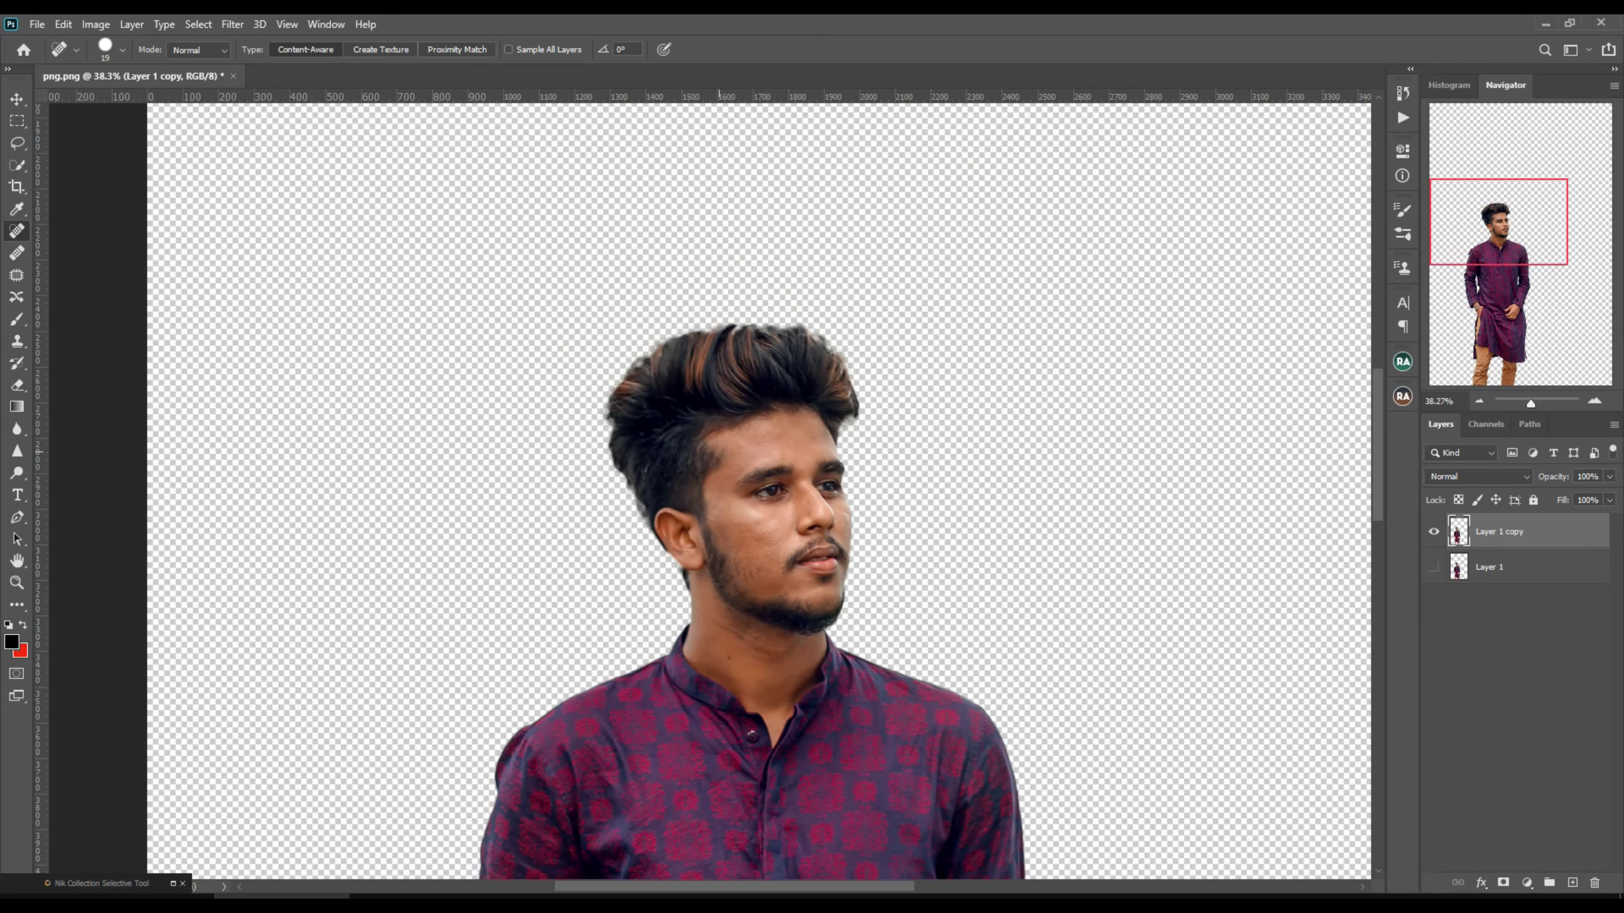
scroll(710, 493, "down", 3)
scroll(709, 493, "down", 2)
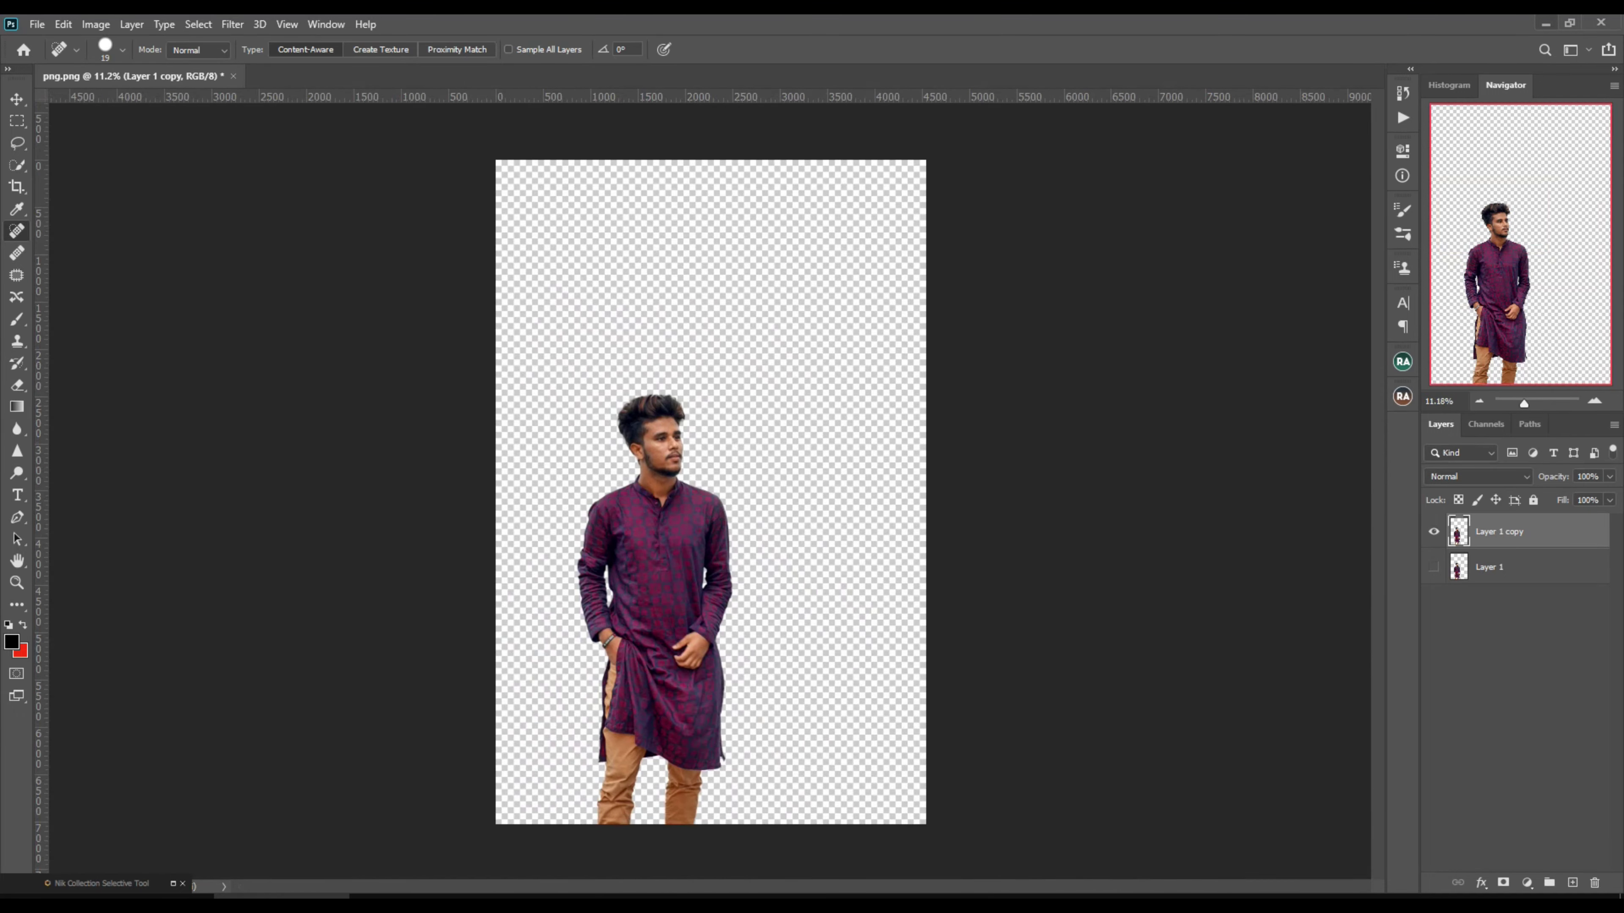
left_click(1546, 23)
Place the eid mubarak mosque photo below Layer 1 copy, rasterize it, and duplicate it
mouse_move(794, 246)
left_mouse_down()
mouse_move(333, 892)
mouse_move(709, 493)
left_mouse_up()
left_click(821, 49)
key("j")
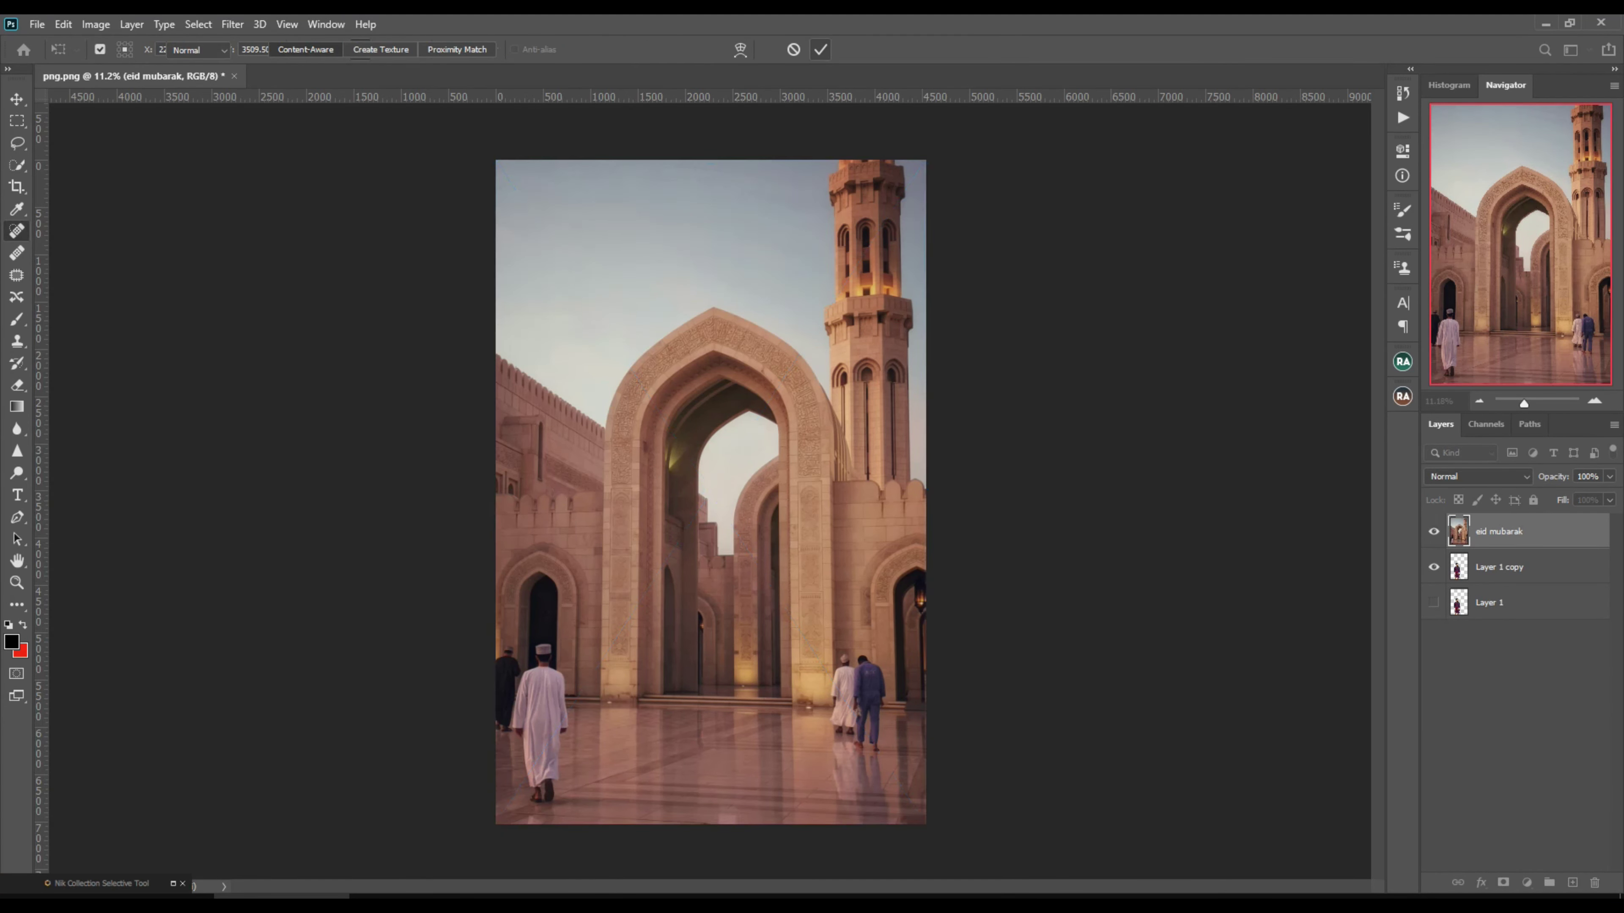
left_click_drag(1499, 530, 1499, 579)
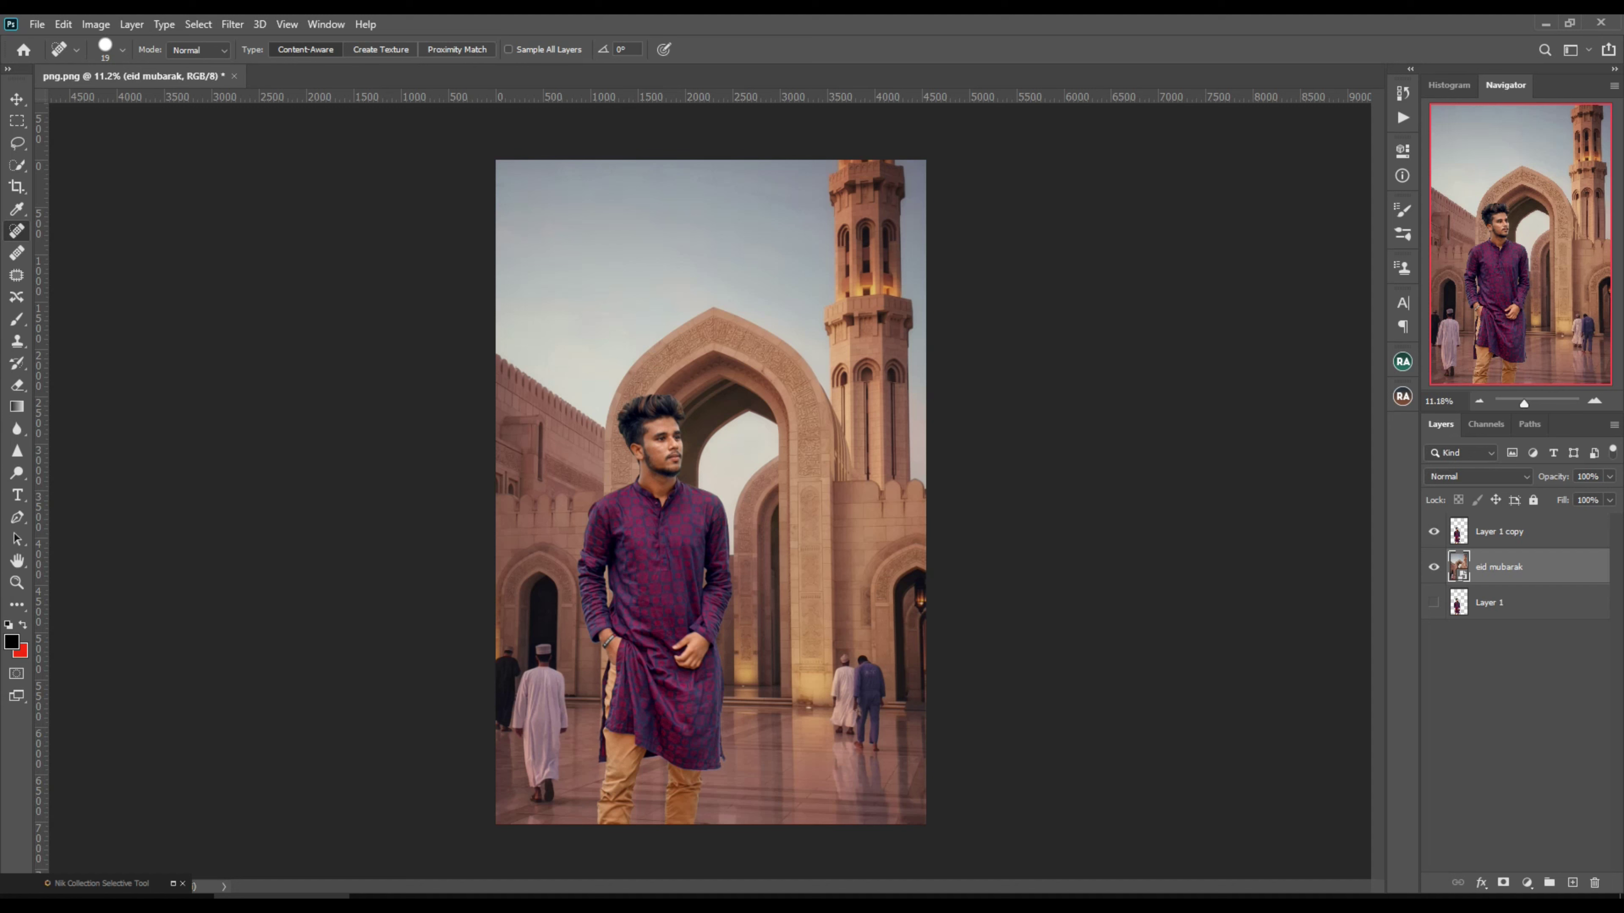
right_click(1499, 567)
left_click(1340, 475)
key("ctrl+j")
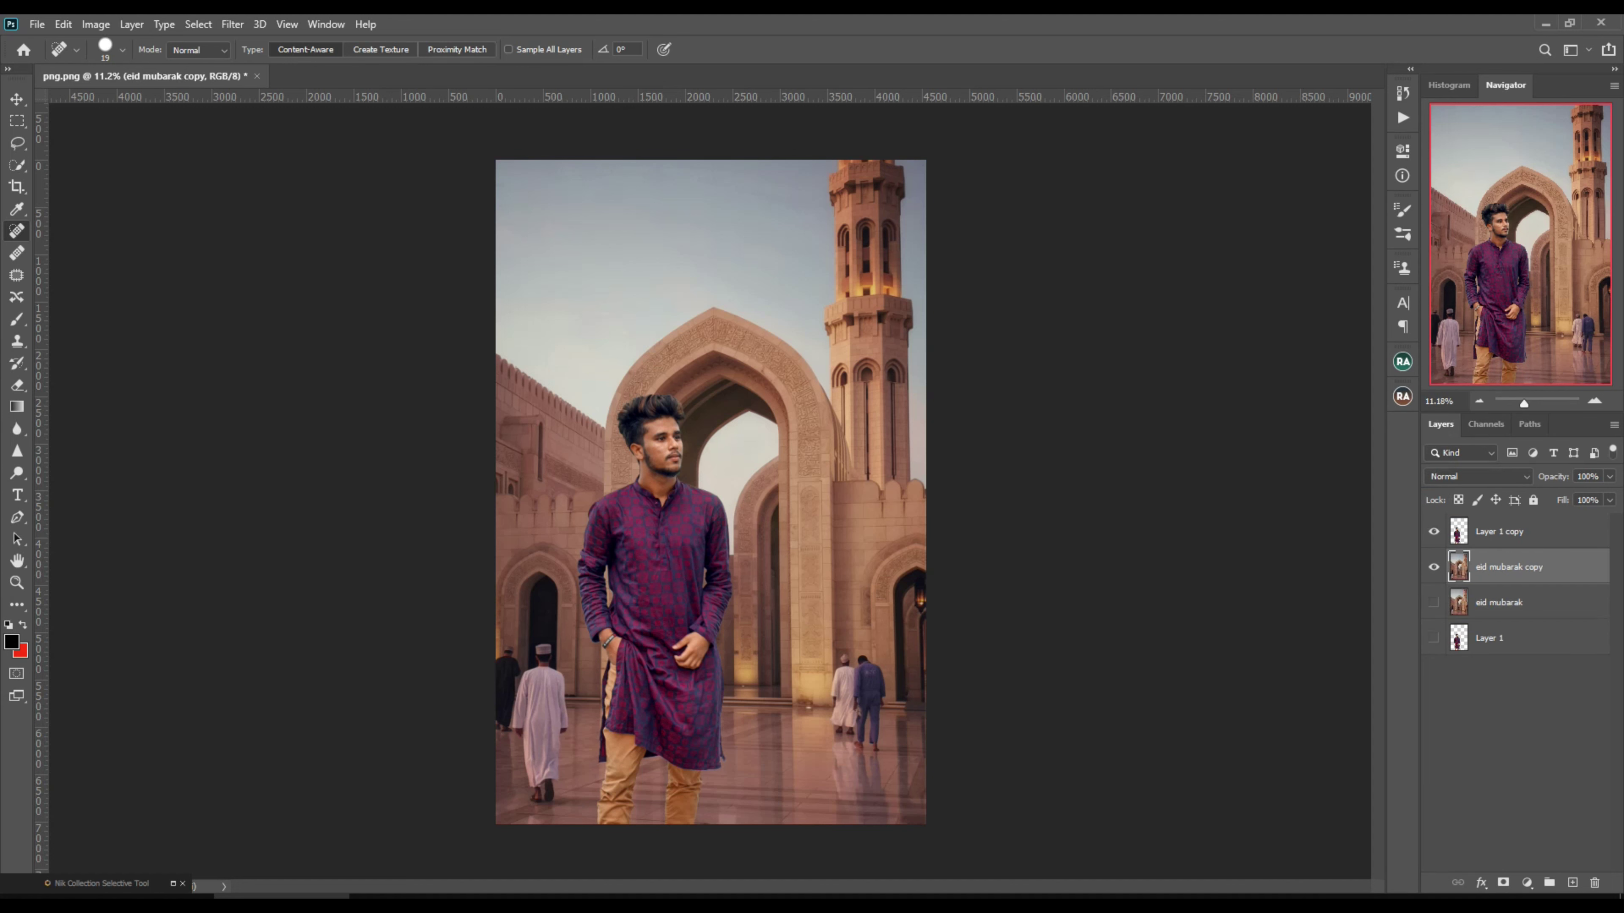
left_click(232, 24)
In Camera Raw, apply Auto tone, Clarity +50, Highlights -57, Whites -34 and Shadows +42
key("ctrl+shift+a")
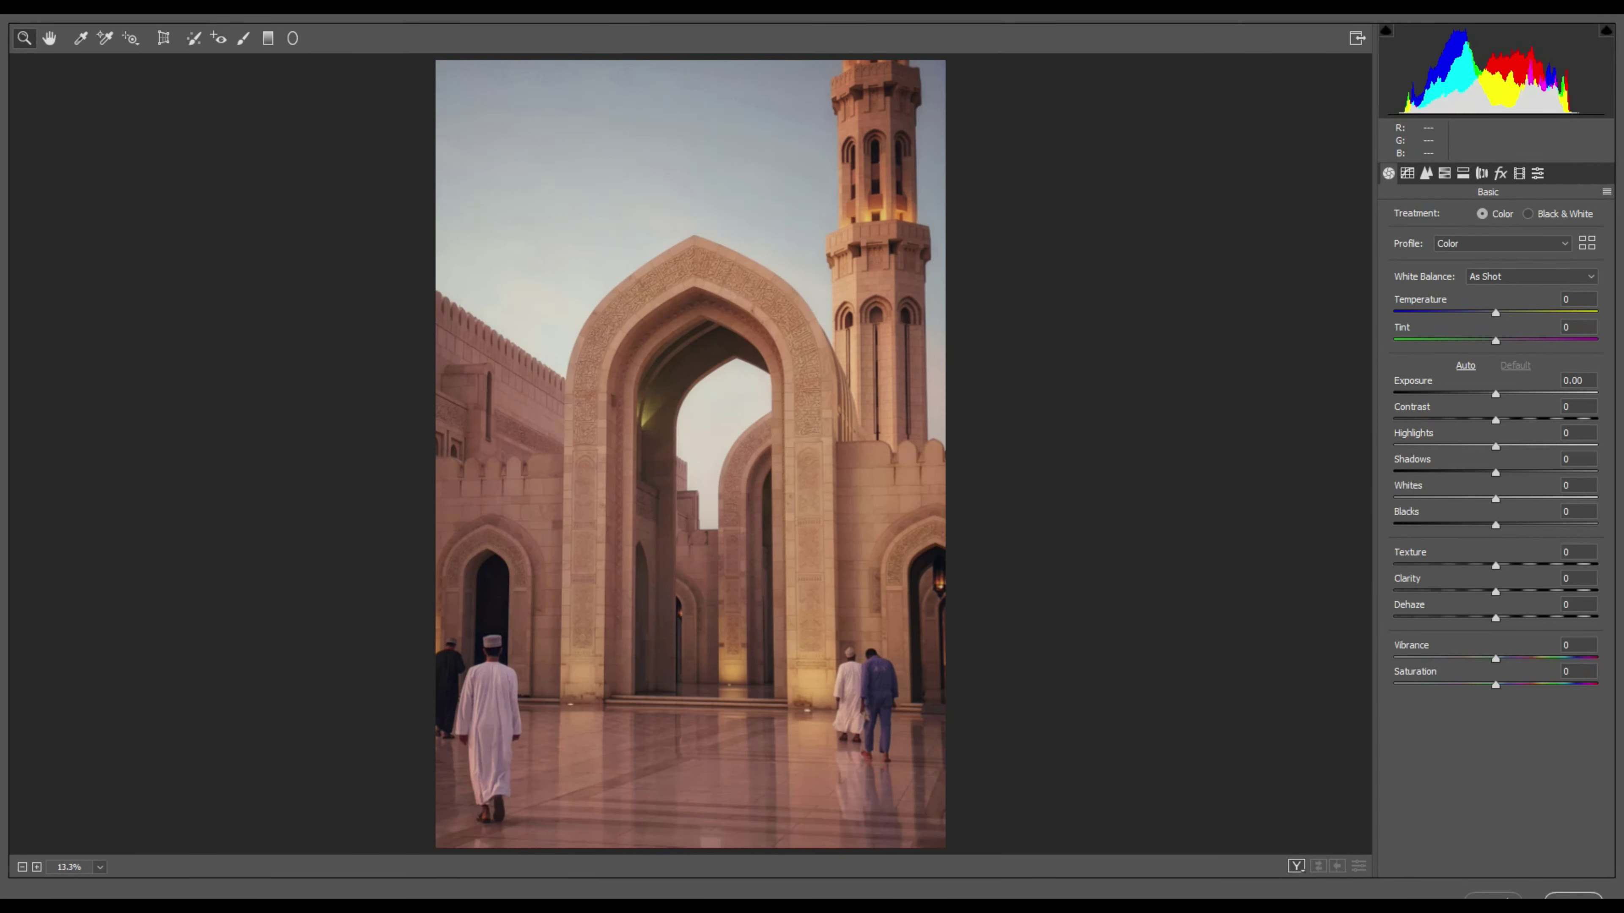
key("ctrl+u")
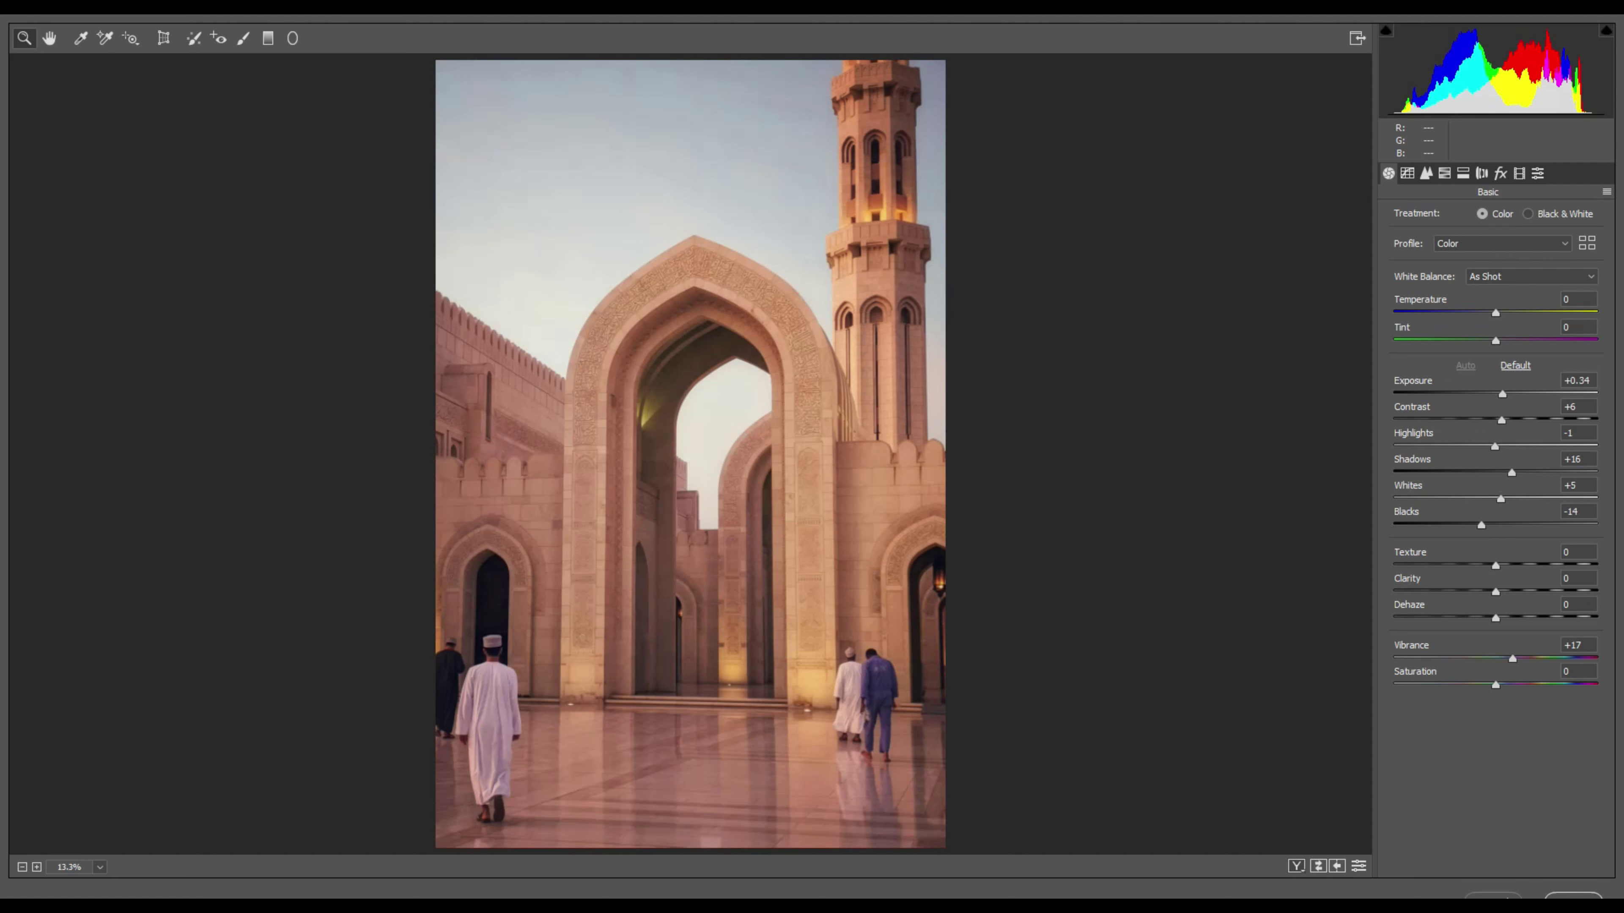
type("50")
key("Return")
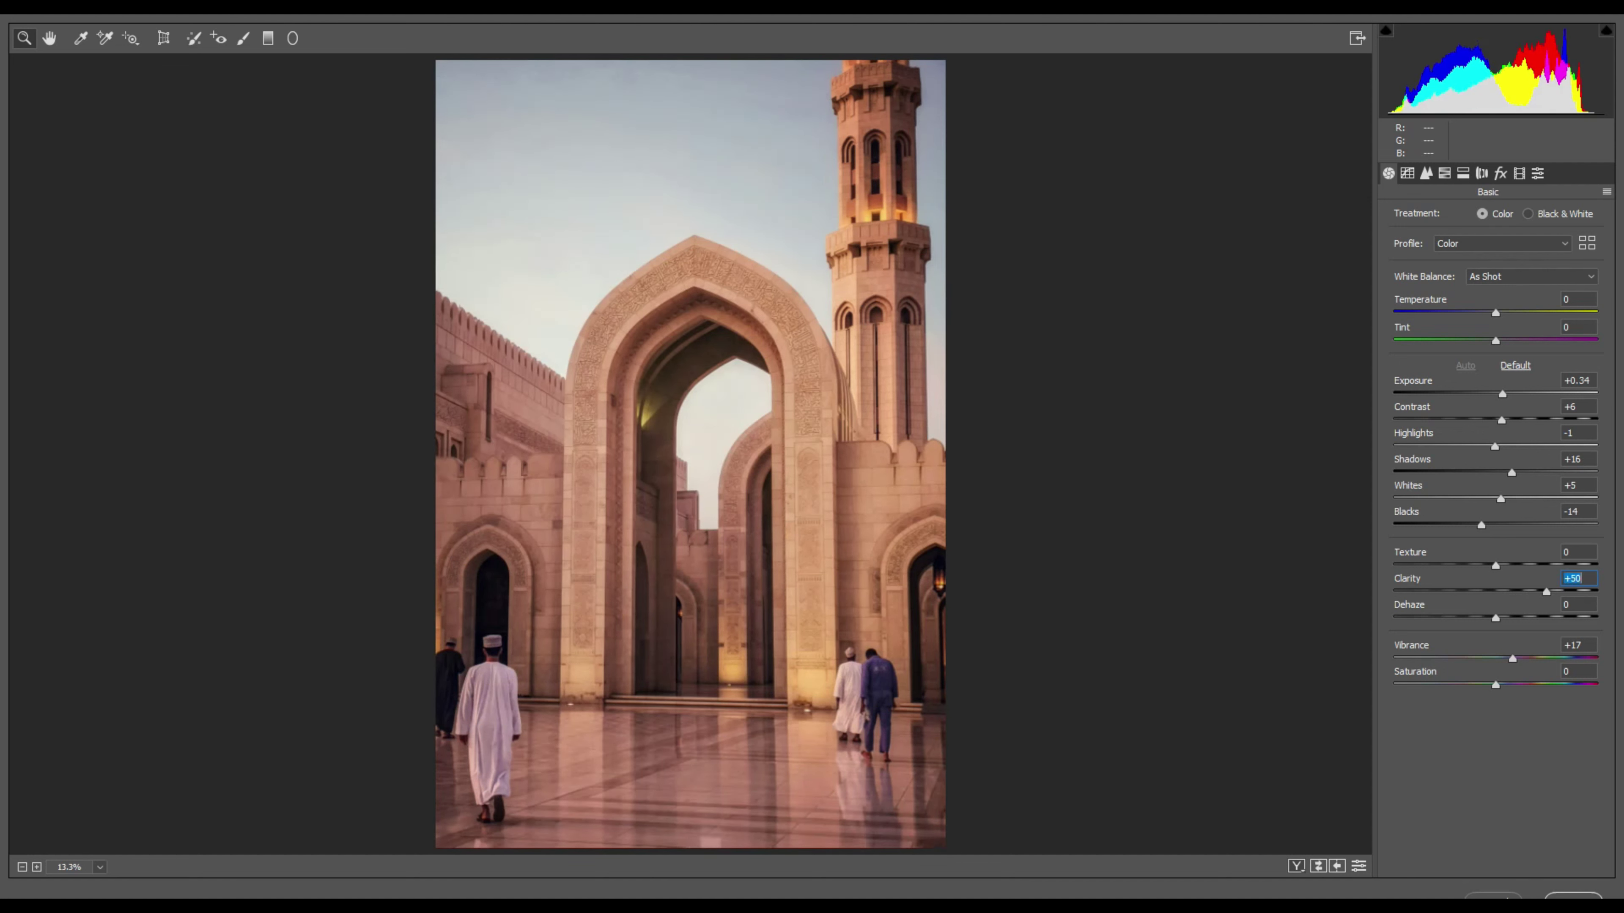
key("shift+Tab")
key("shift+Tab")
key("shift+Tab")
type("-57")
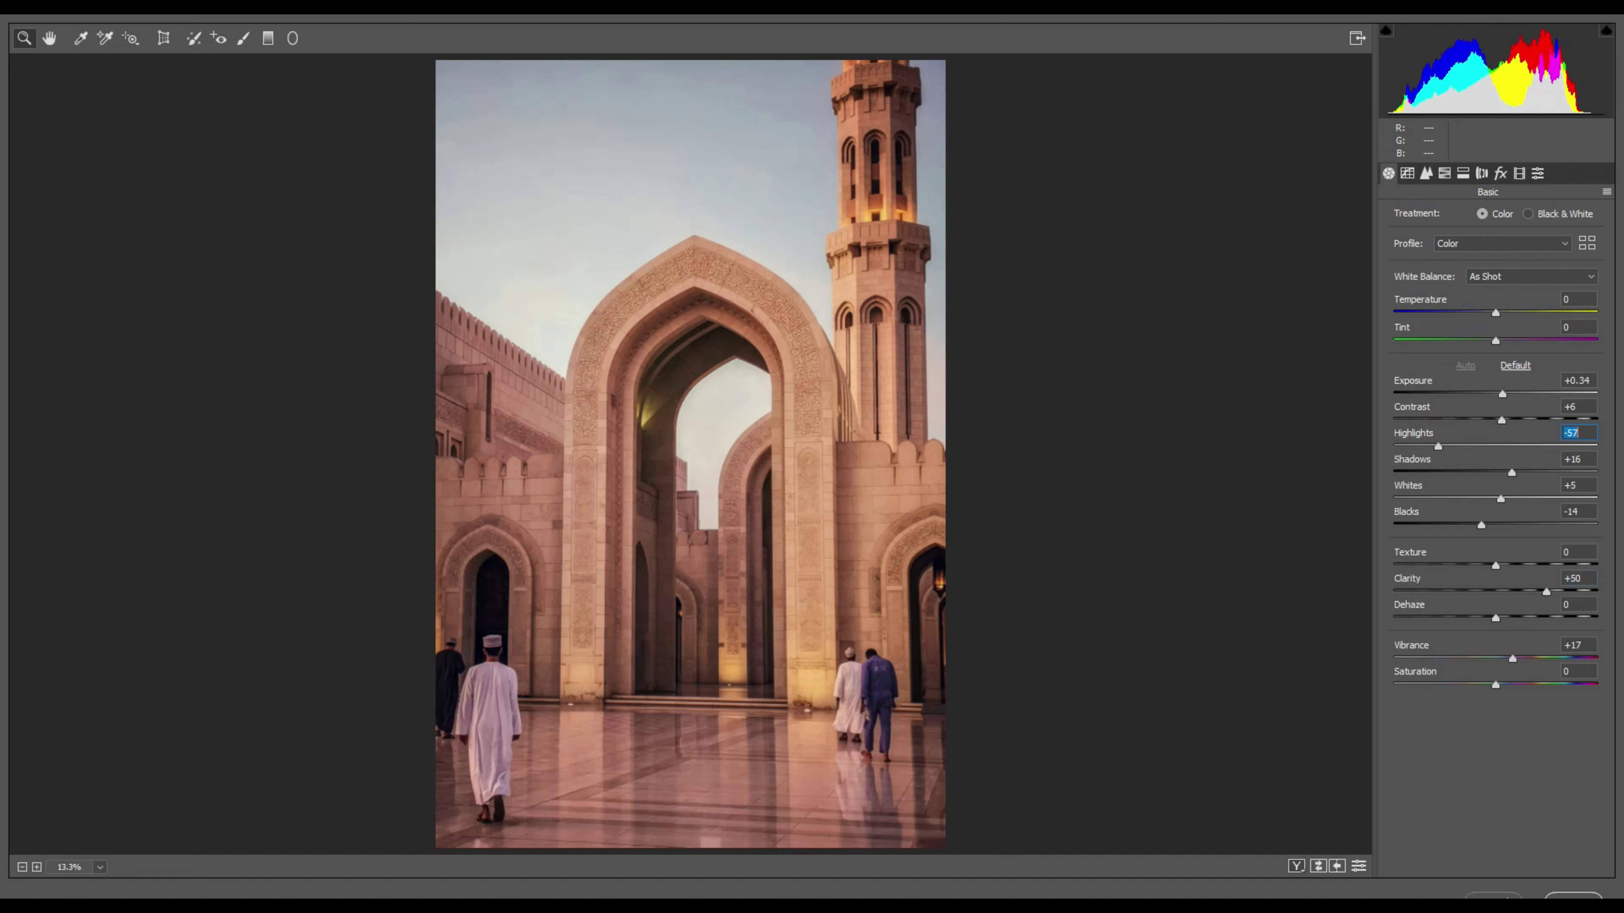
key("Tab")
key("Tab")
type("-34")
key("shift+Tab")
type("42")
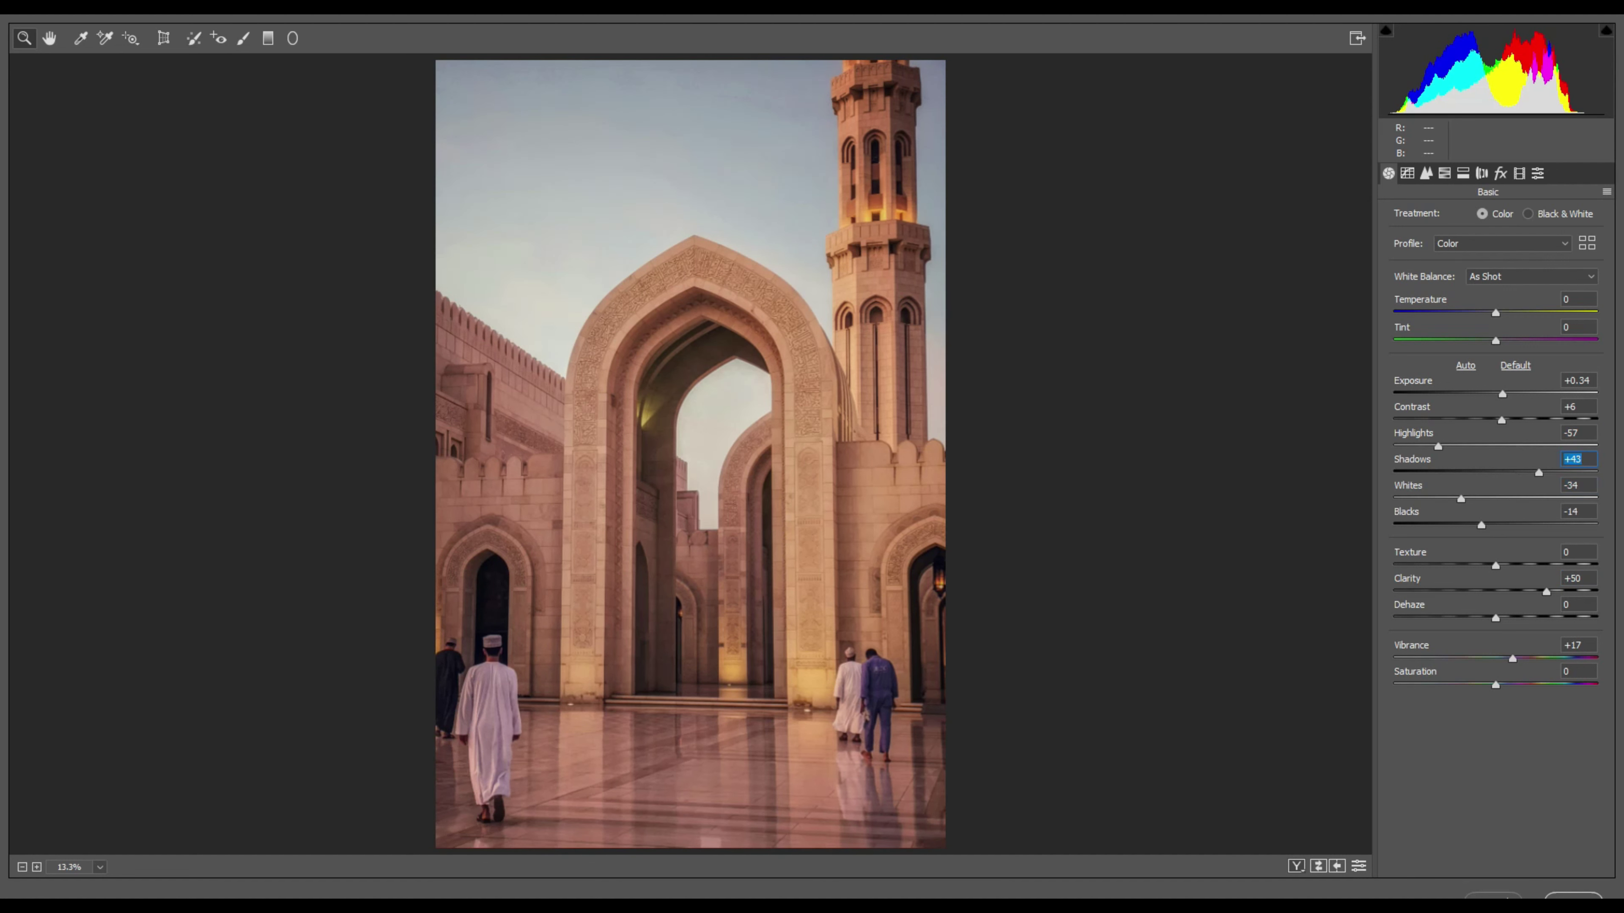
Raise HSL saturation, with one colour at +43 and Aquas at +33
key("ctrl+alt+4")
type("43")
key("shift+Tab")
type("33")
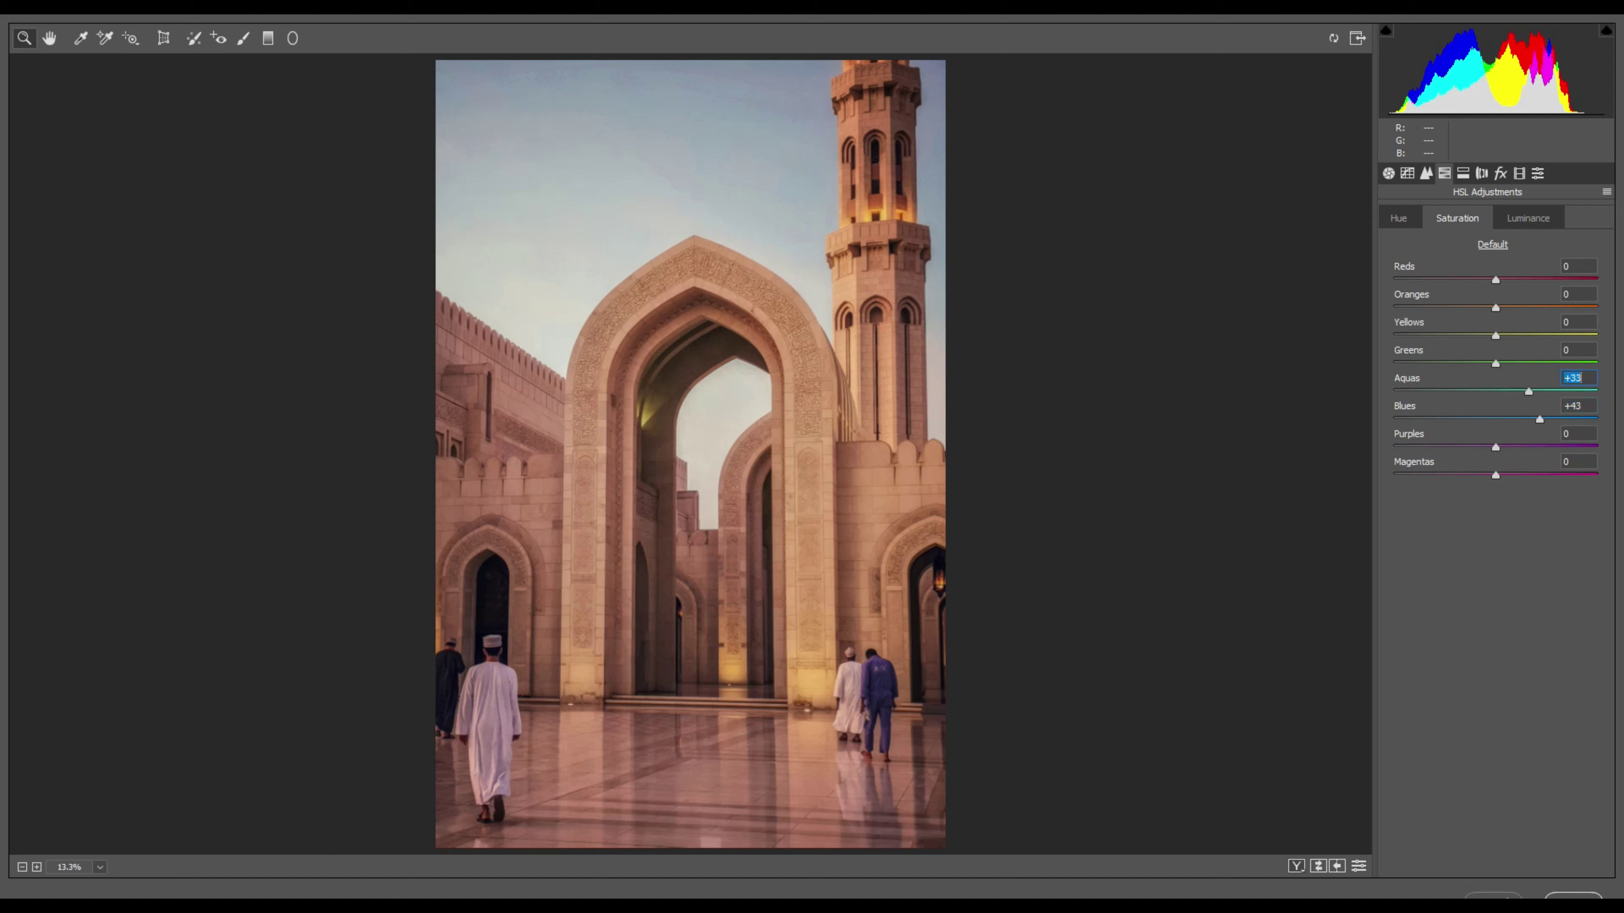
In Calibration, set Blue Primary hue -36 and saturation +14, then apply the filter
key("ctrl+alt+8")
type("33")
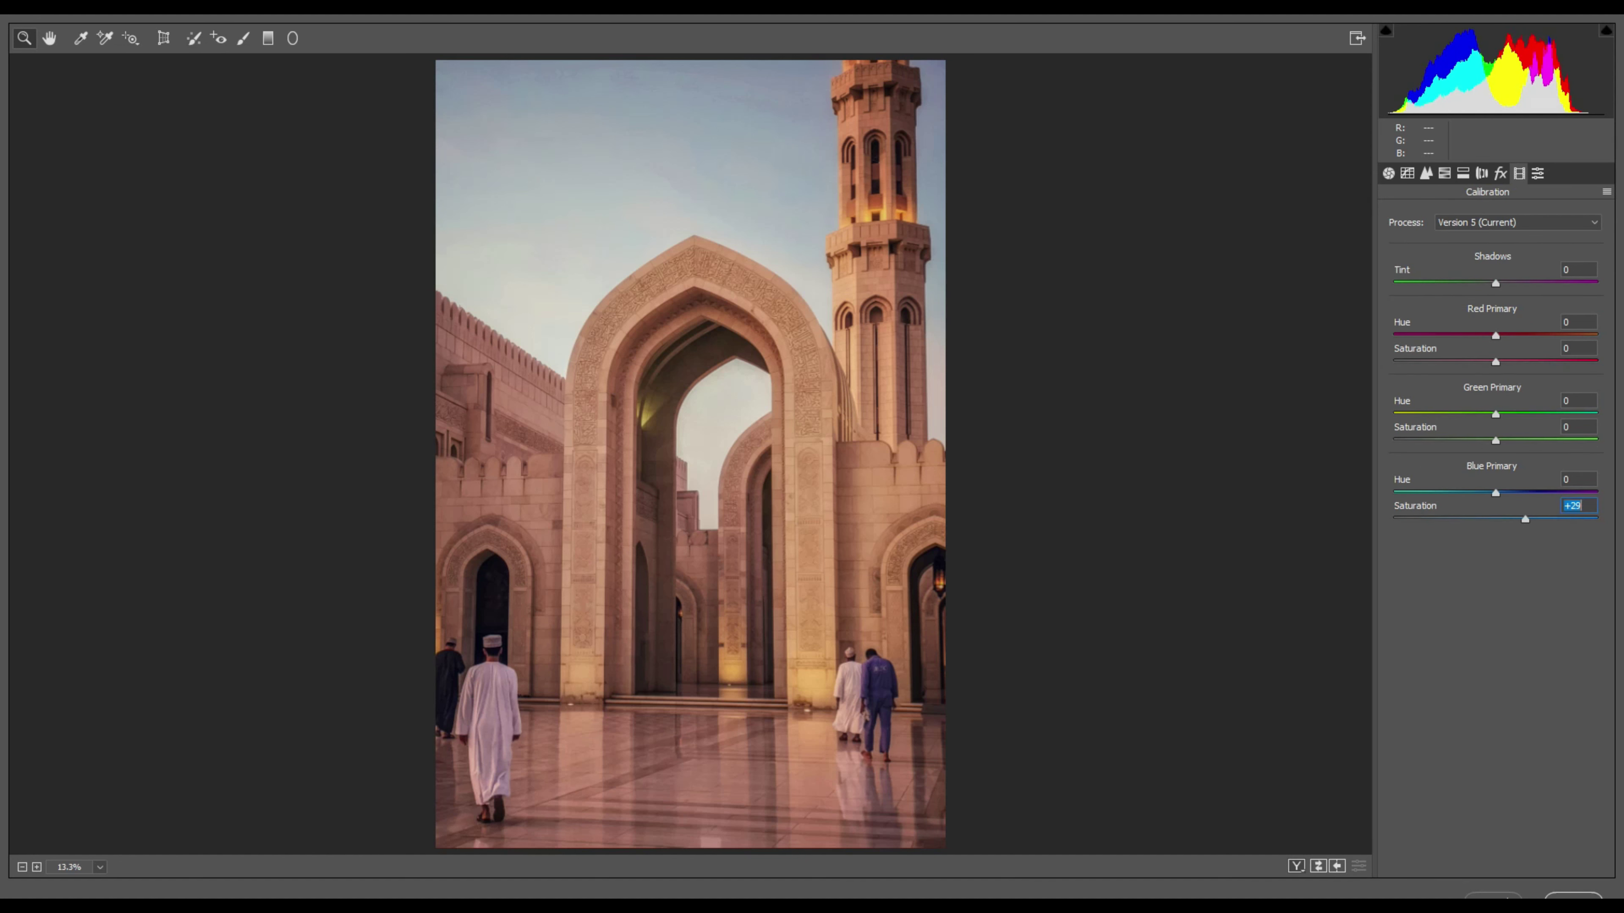
key("shift+Tab")
type("-13-54")
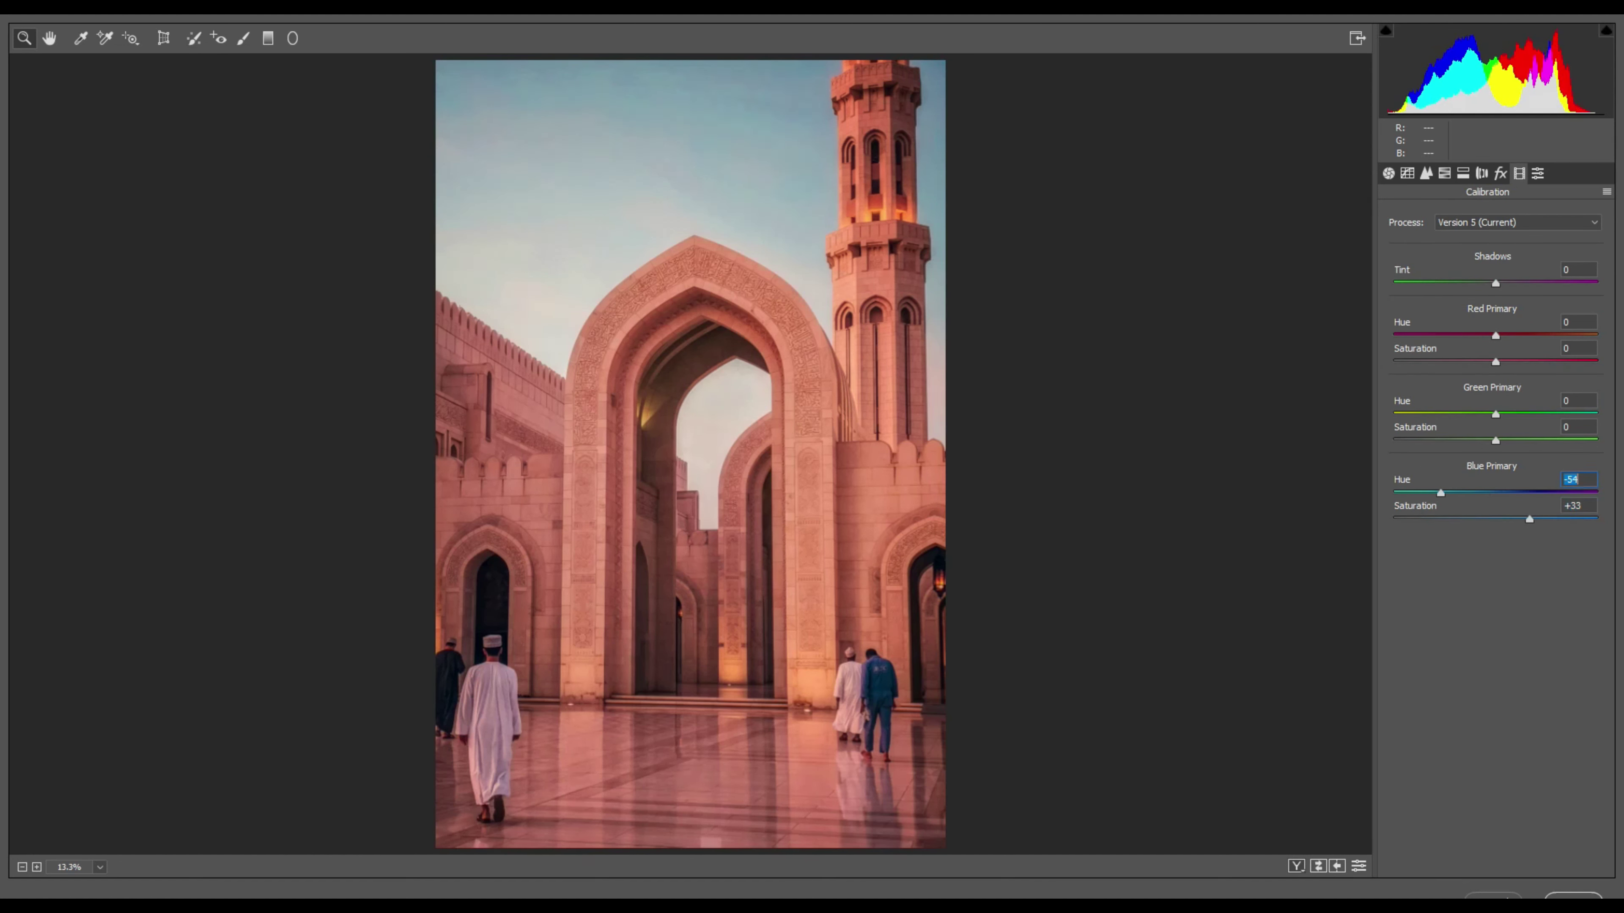
type("-36")
key("Tab")
type("14")
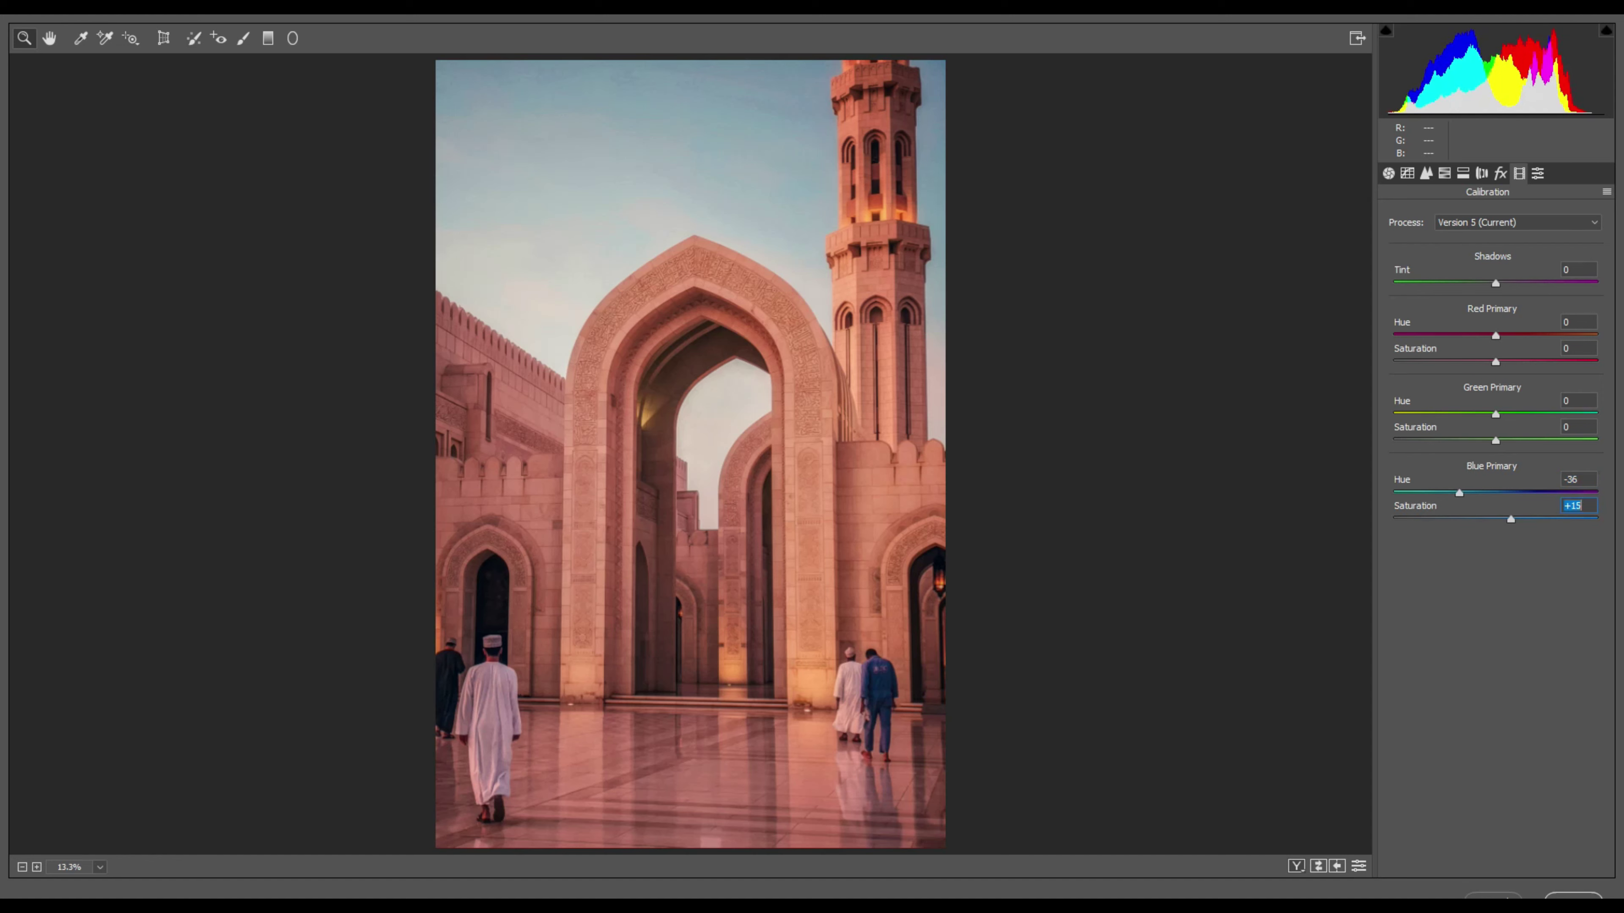
key("Return")
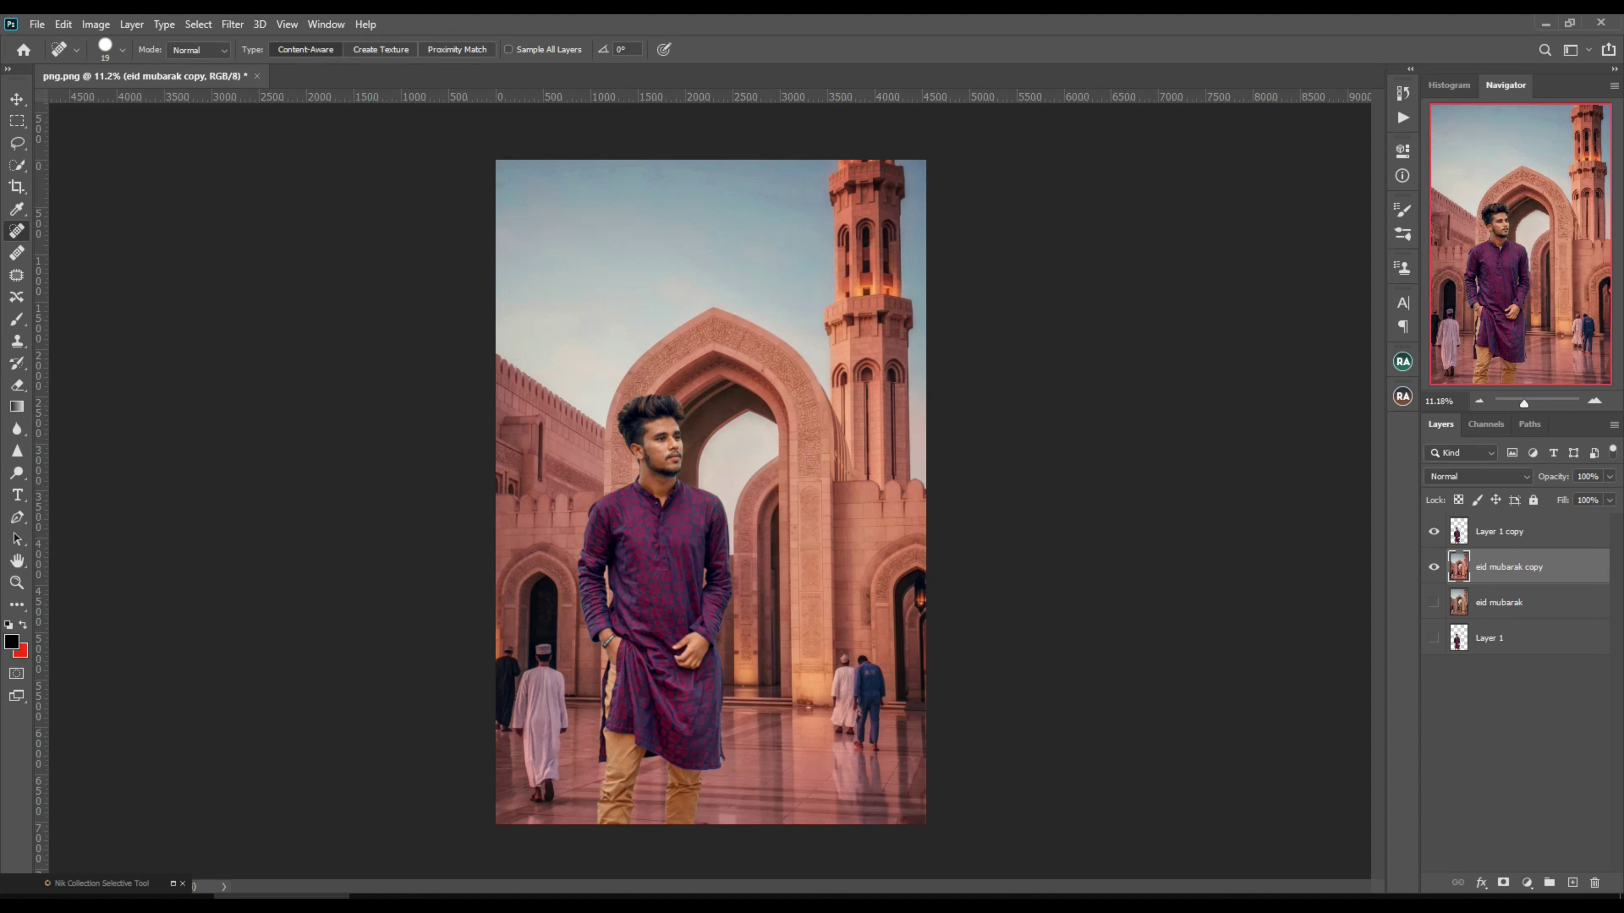
Apply a 57 px Tilt-Shift blur with the focus band and feather lines moved toward the bottom
left_click(233, 24)
mouse_move(258, 230)
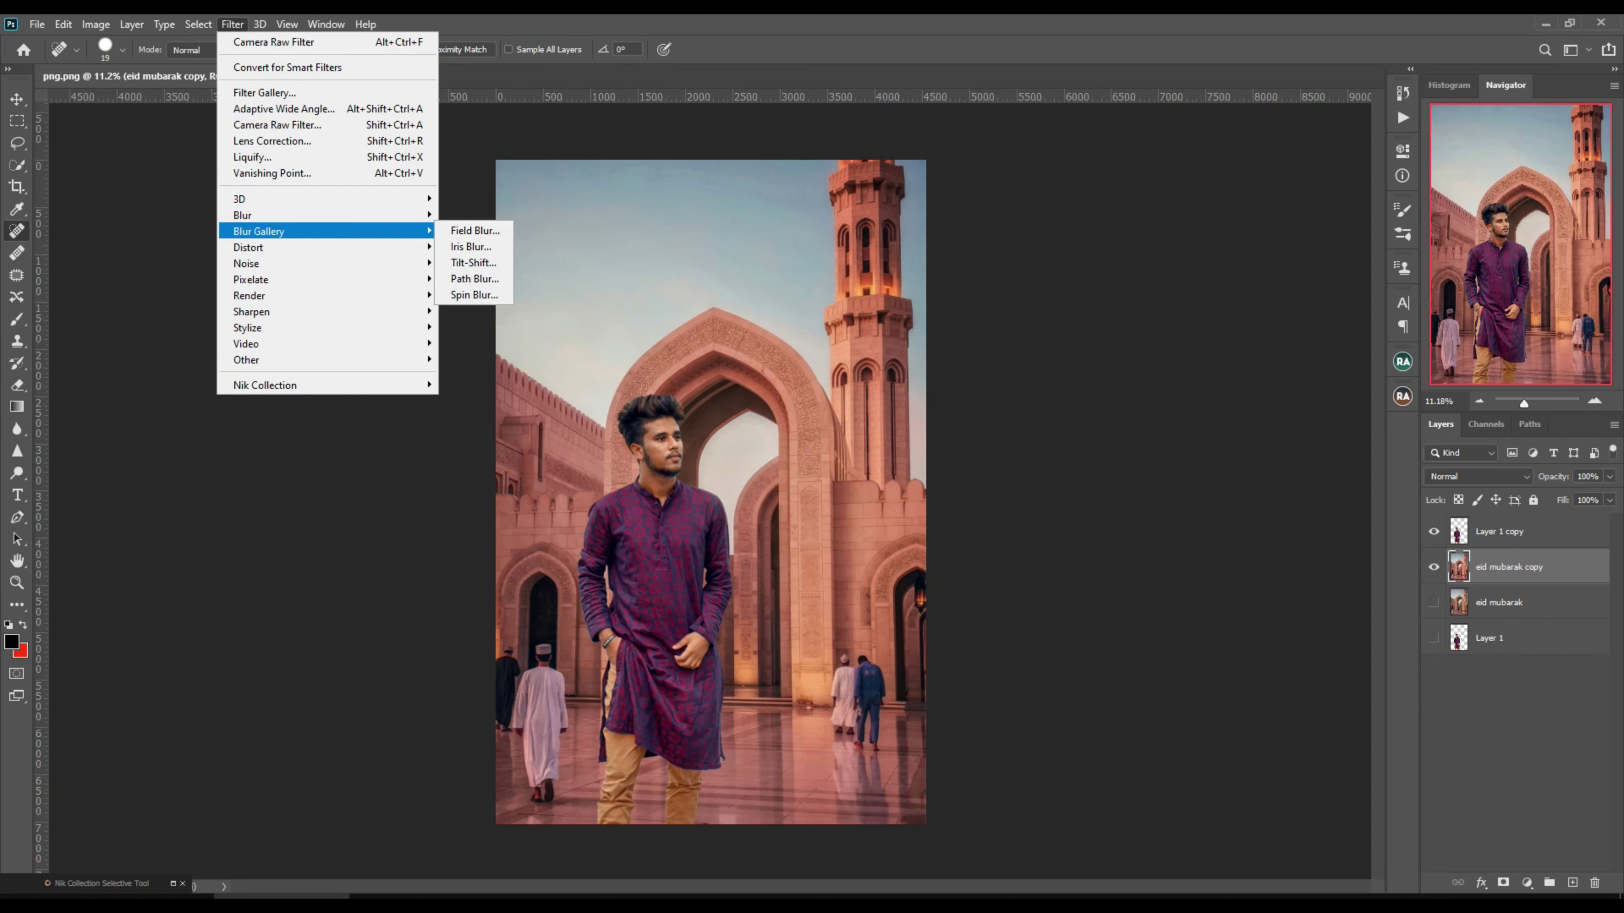
left_click(474, 262)
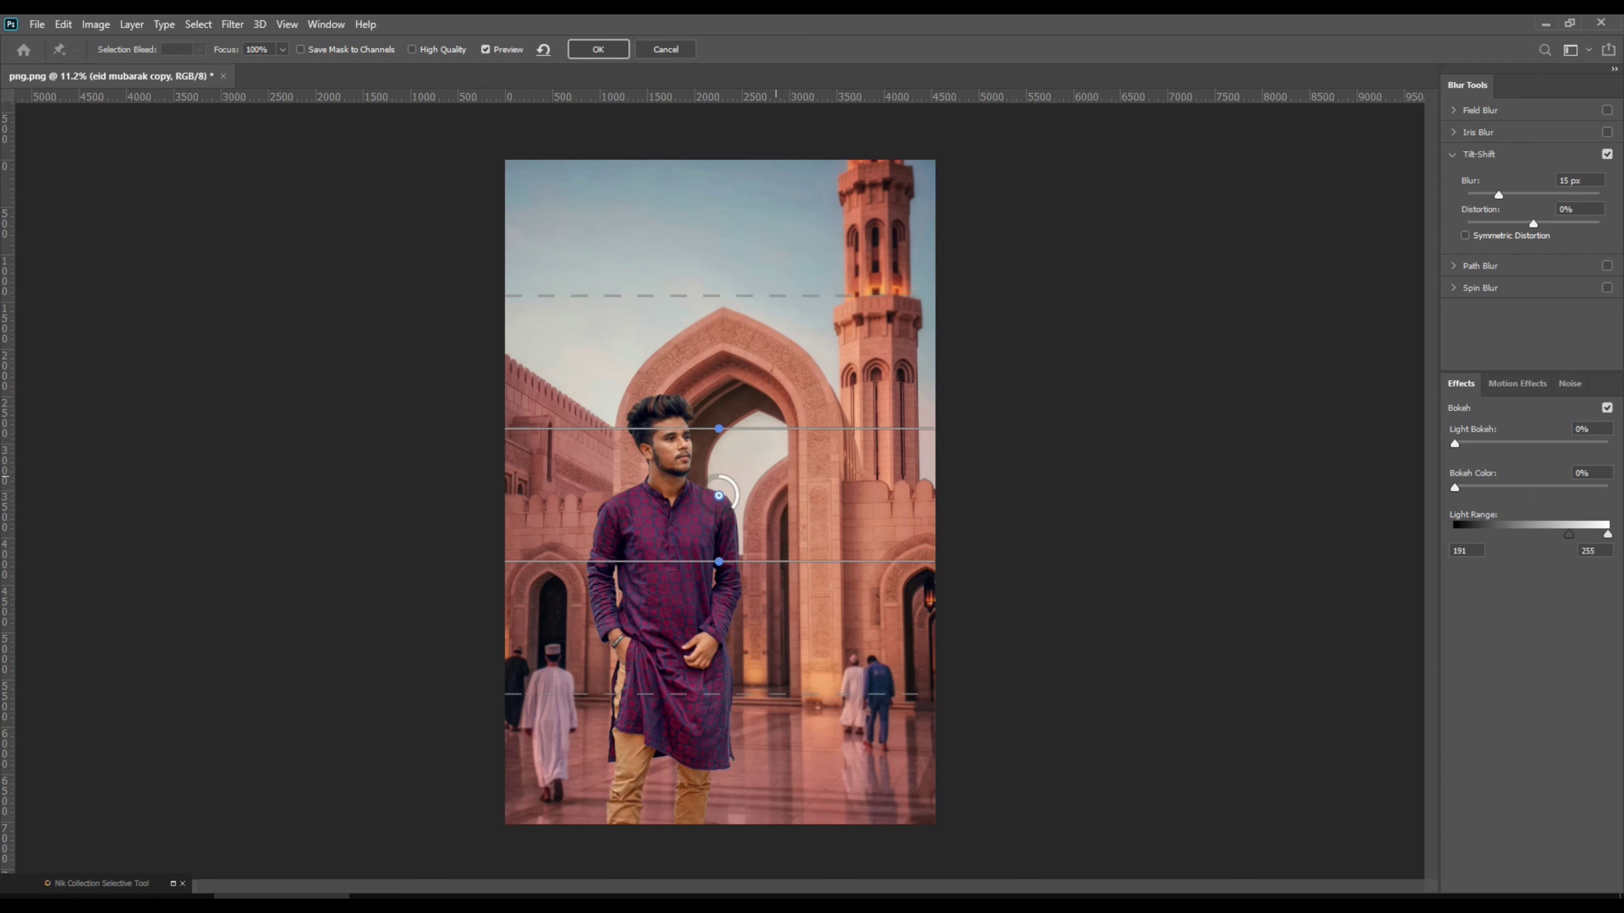
left_click_drag(720, 491, 702, 876)
left_click_drag(710, 798, 711, 836)
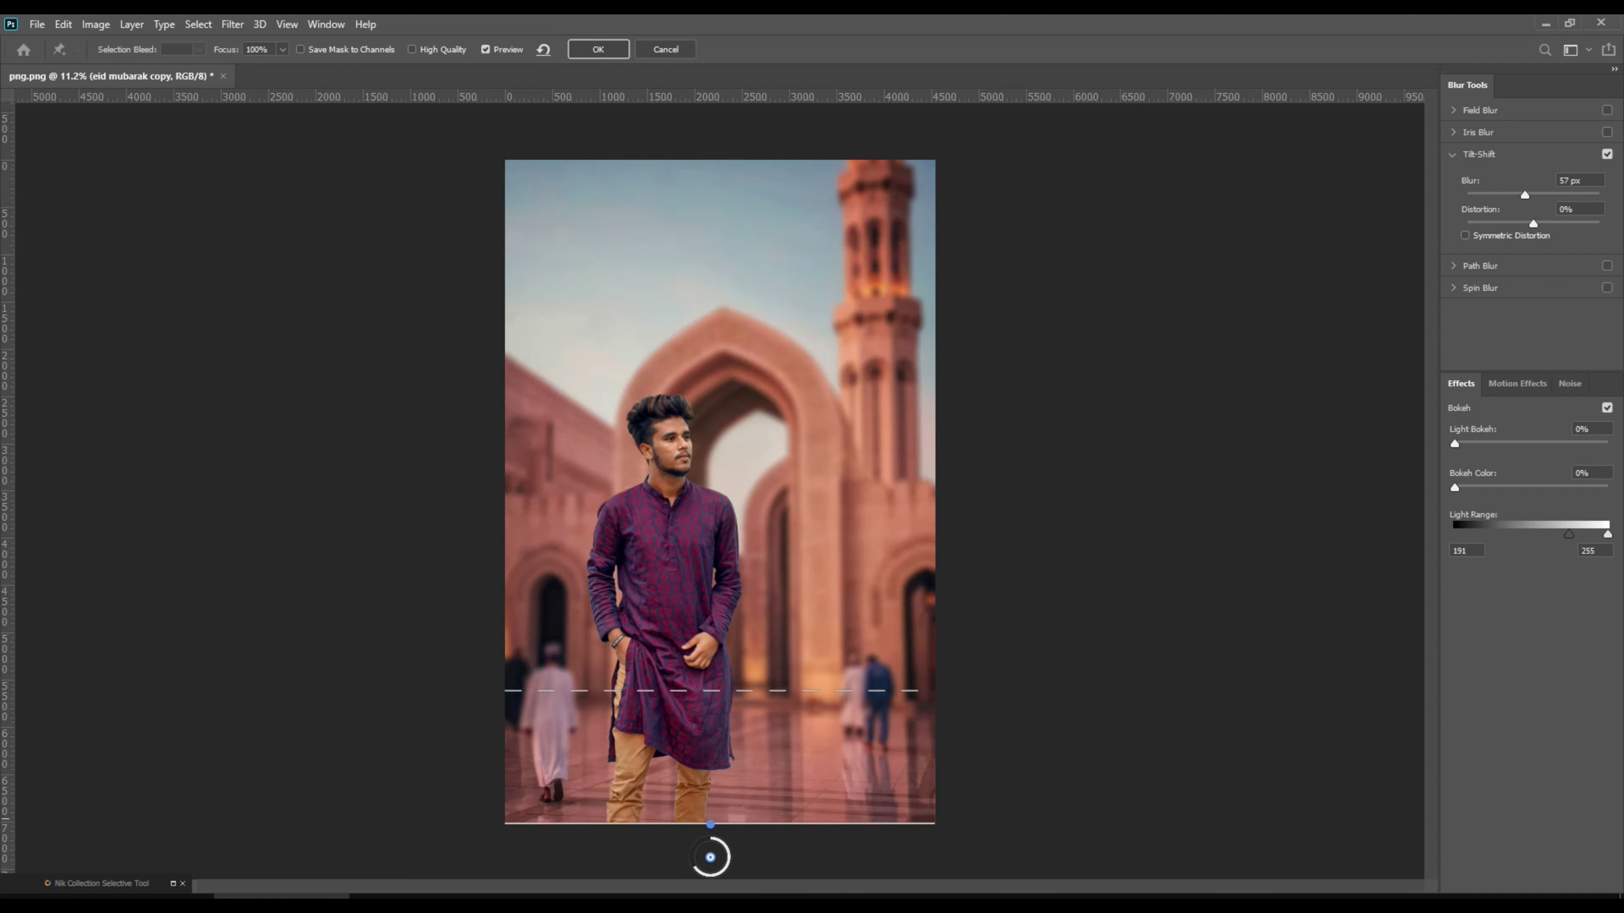
left_click_drag(710, 690, 710, 715)
key("Return")
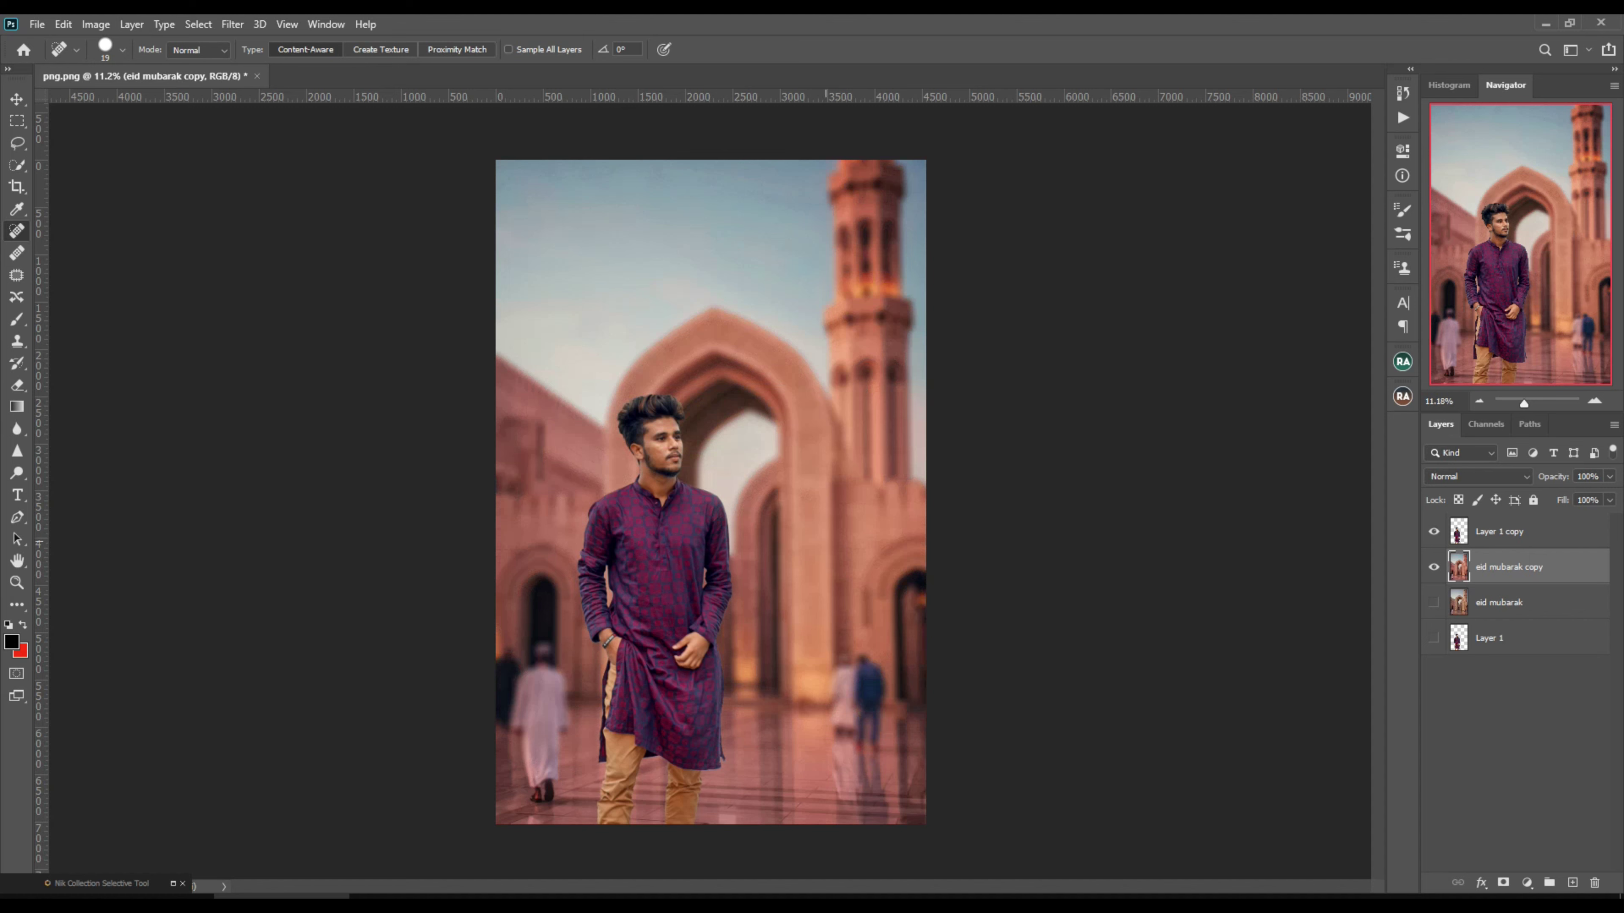
Place the eid mubarak image from File Explorer onto the poster canvas at full size
scroll(688, 395, "up", 1)
scroll(688, 395, "up", 3)
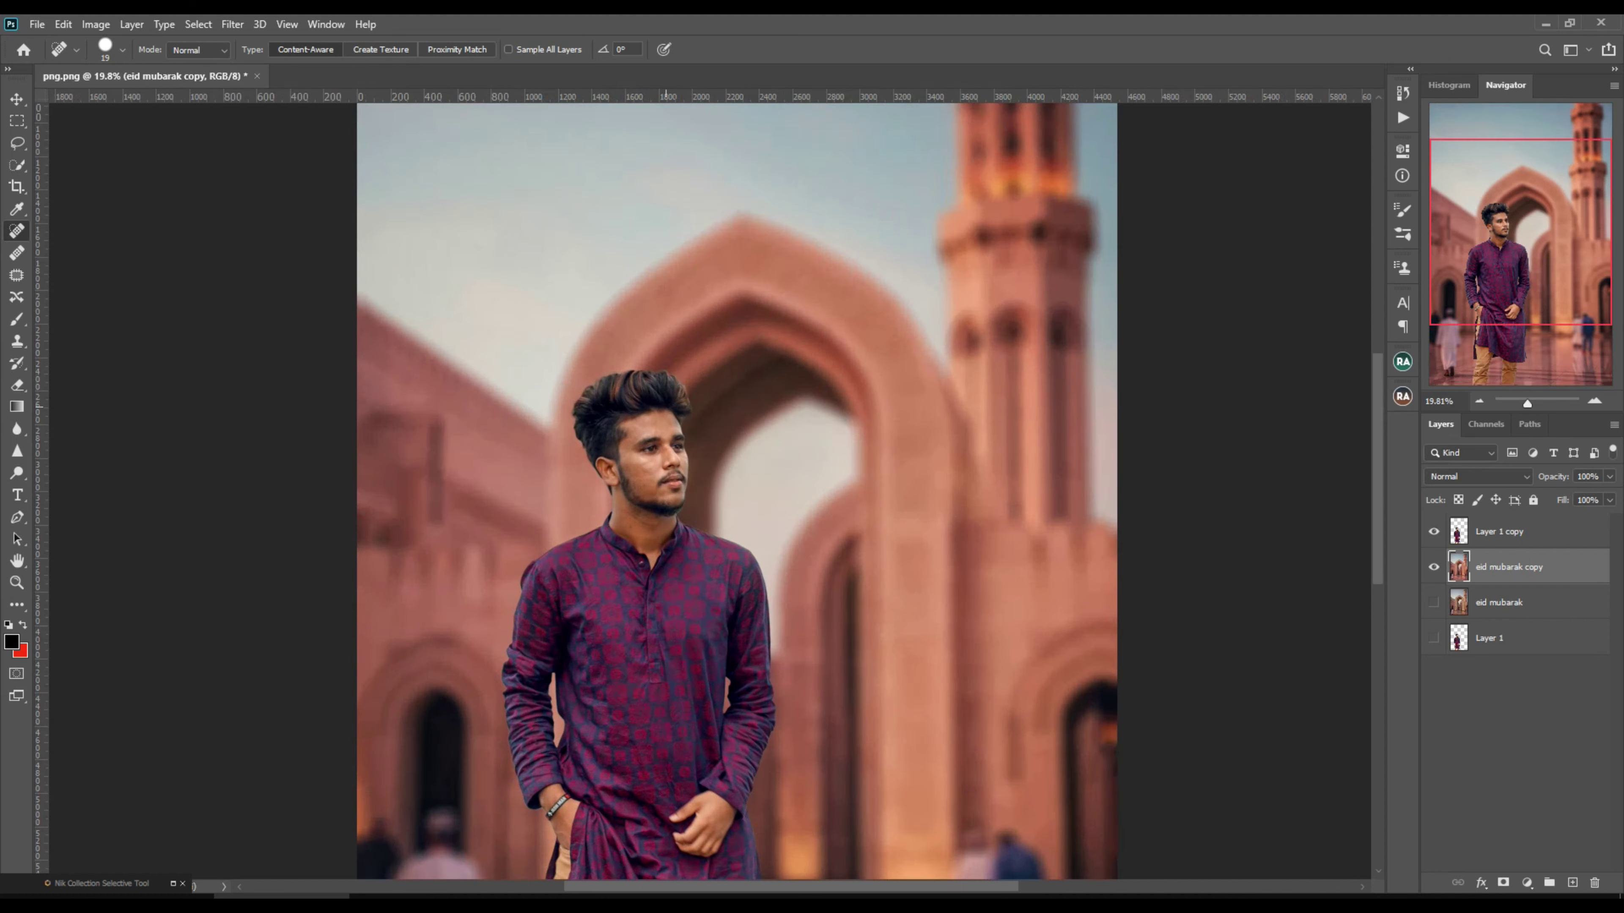
scroll(688, 396, "down", 3)
scroll(688, 395, "up", 1)
scroll(688, 396, "down", 1)
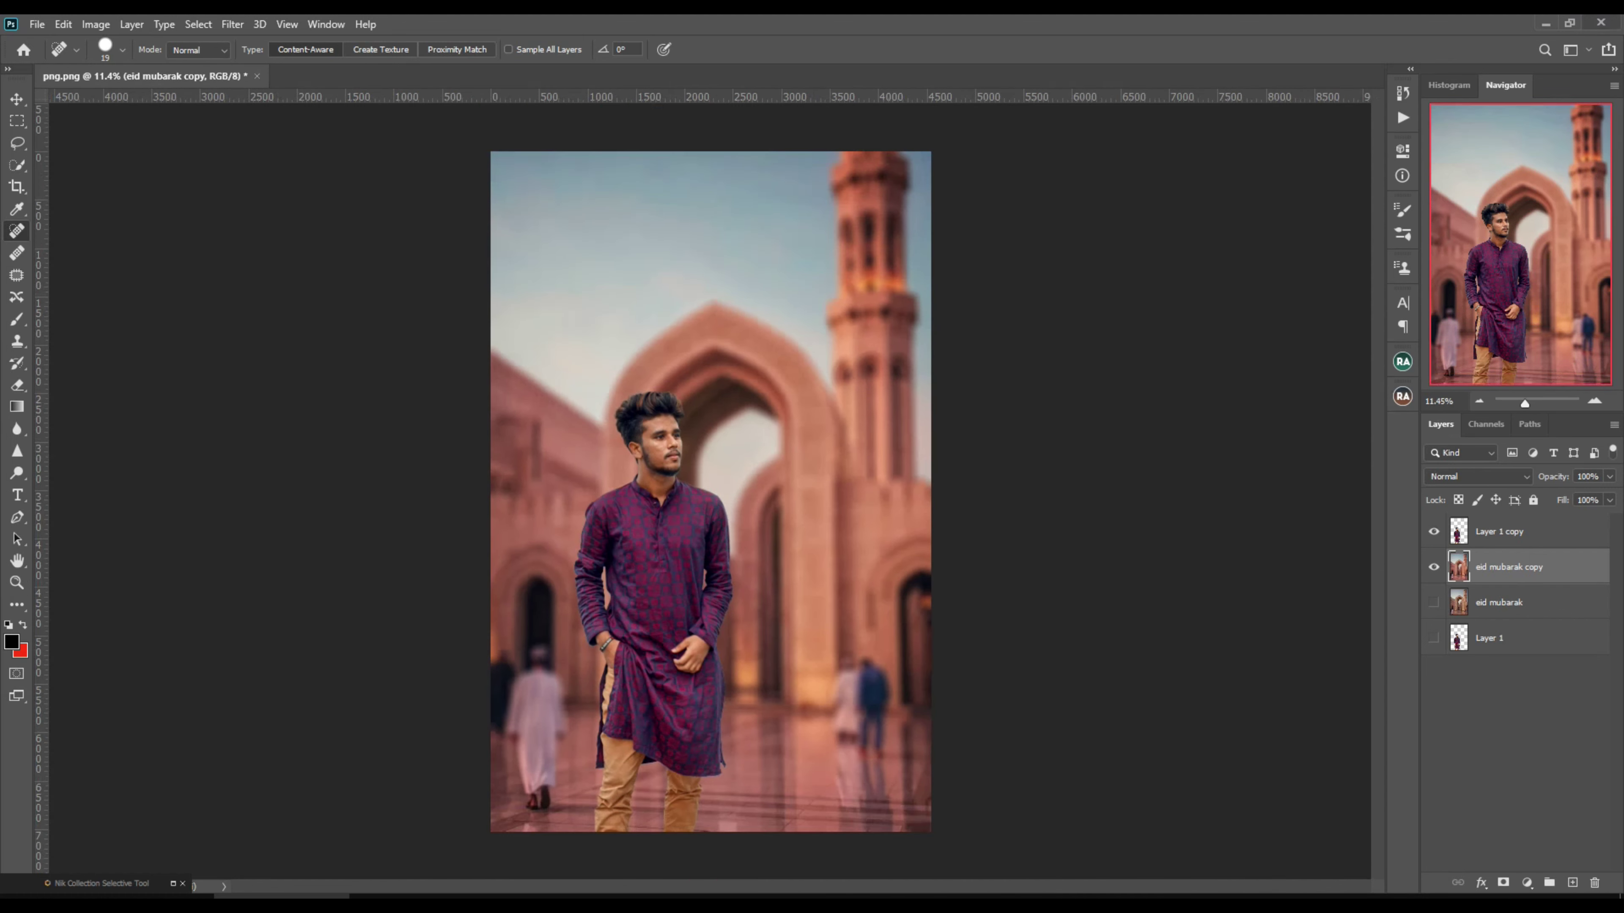
left_click(1545, 23)
left_click_drag(895, 250, 338, 878)
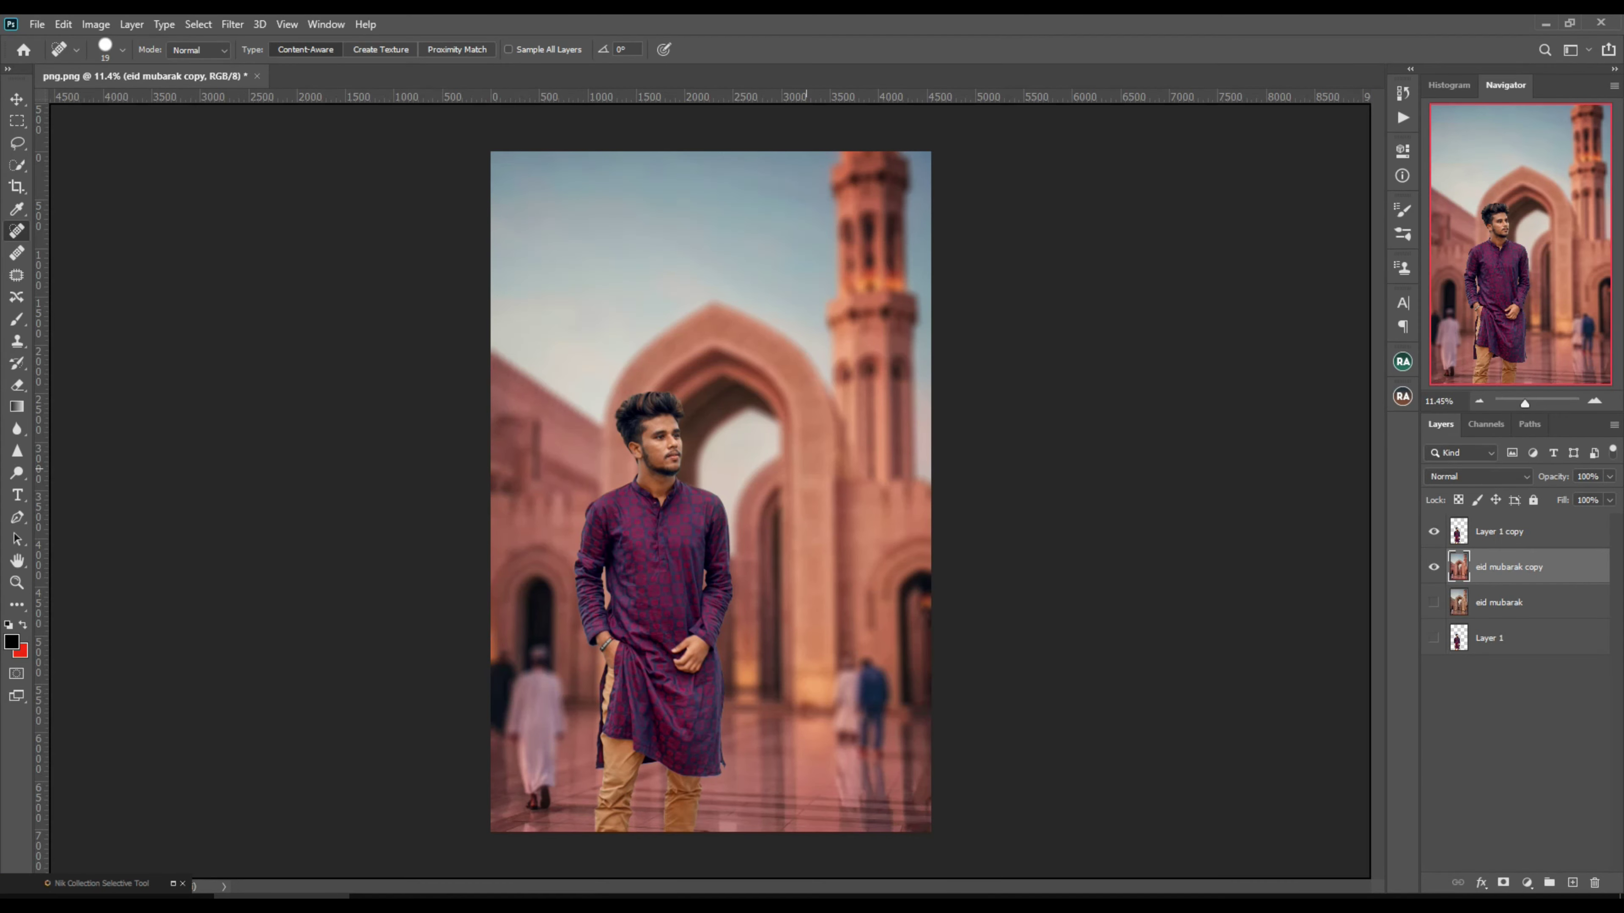
left_click_drag(339, 878, 275, 869)
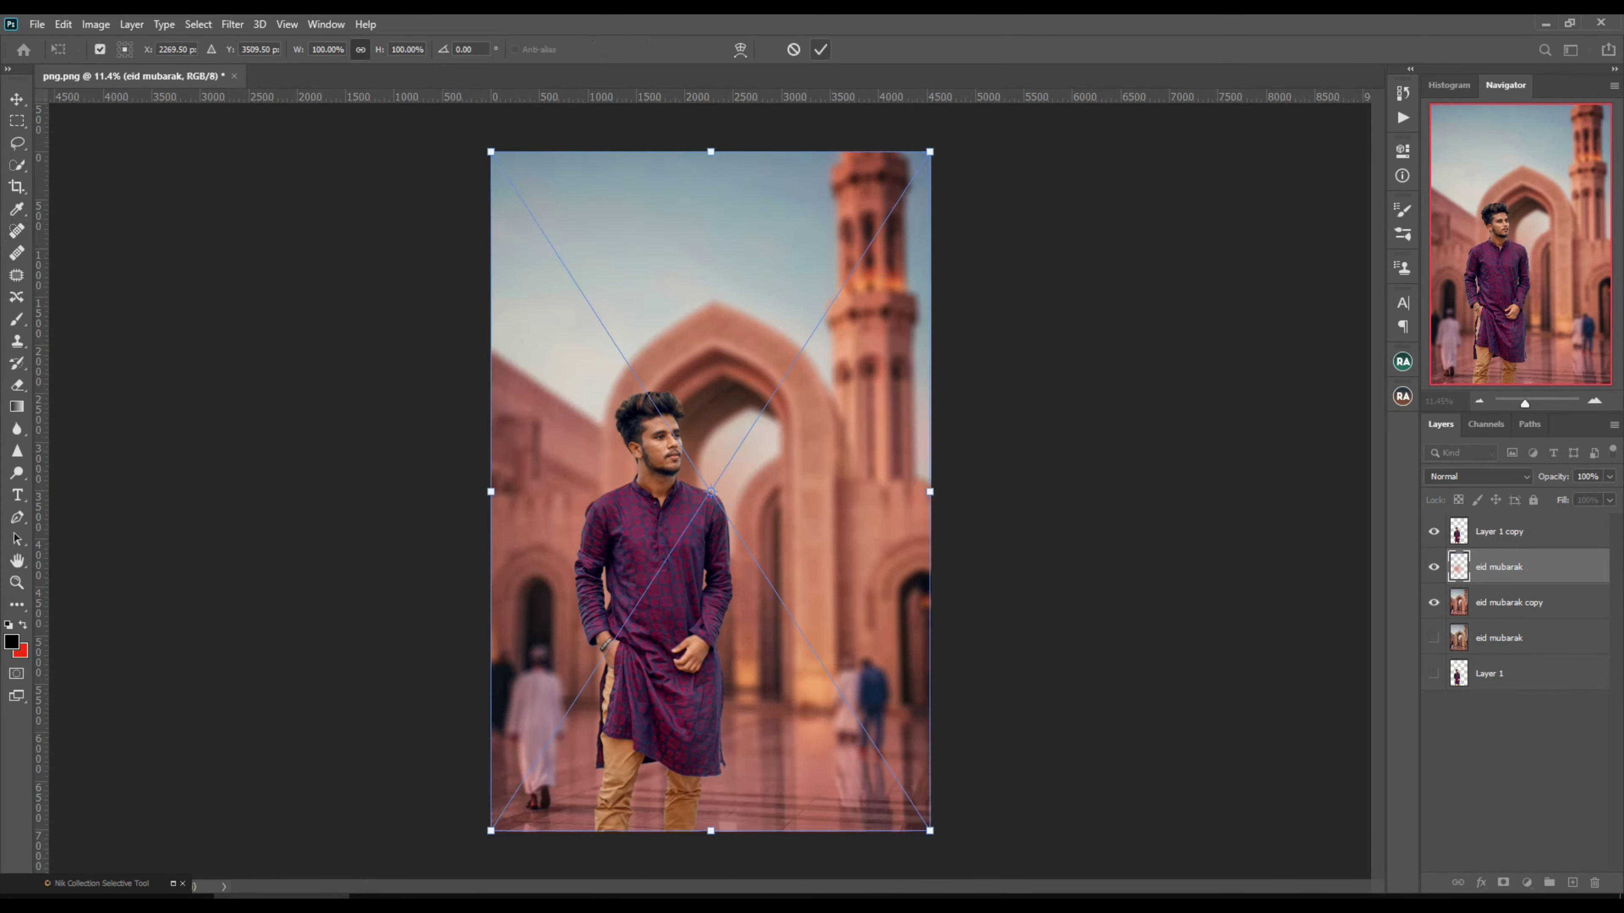
key("Return")
Rasterize the eid mubarak layer, keep it beneath the man, and set its blend mode to Screen
right_click(1499, 567)
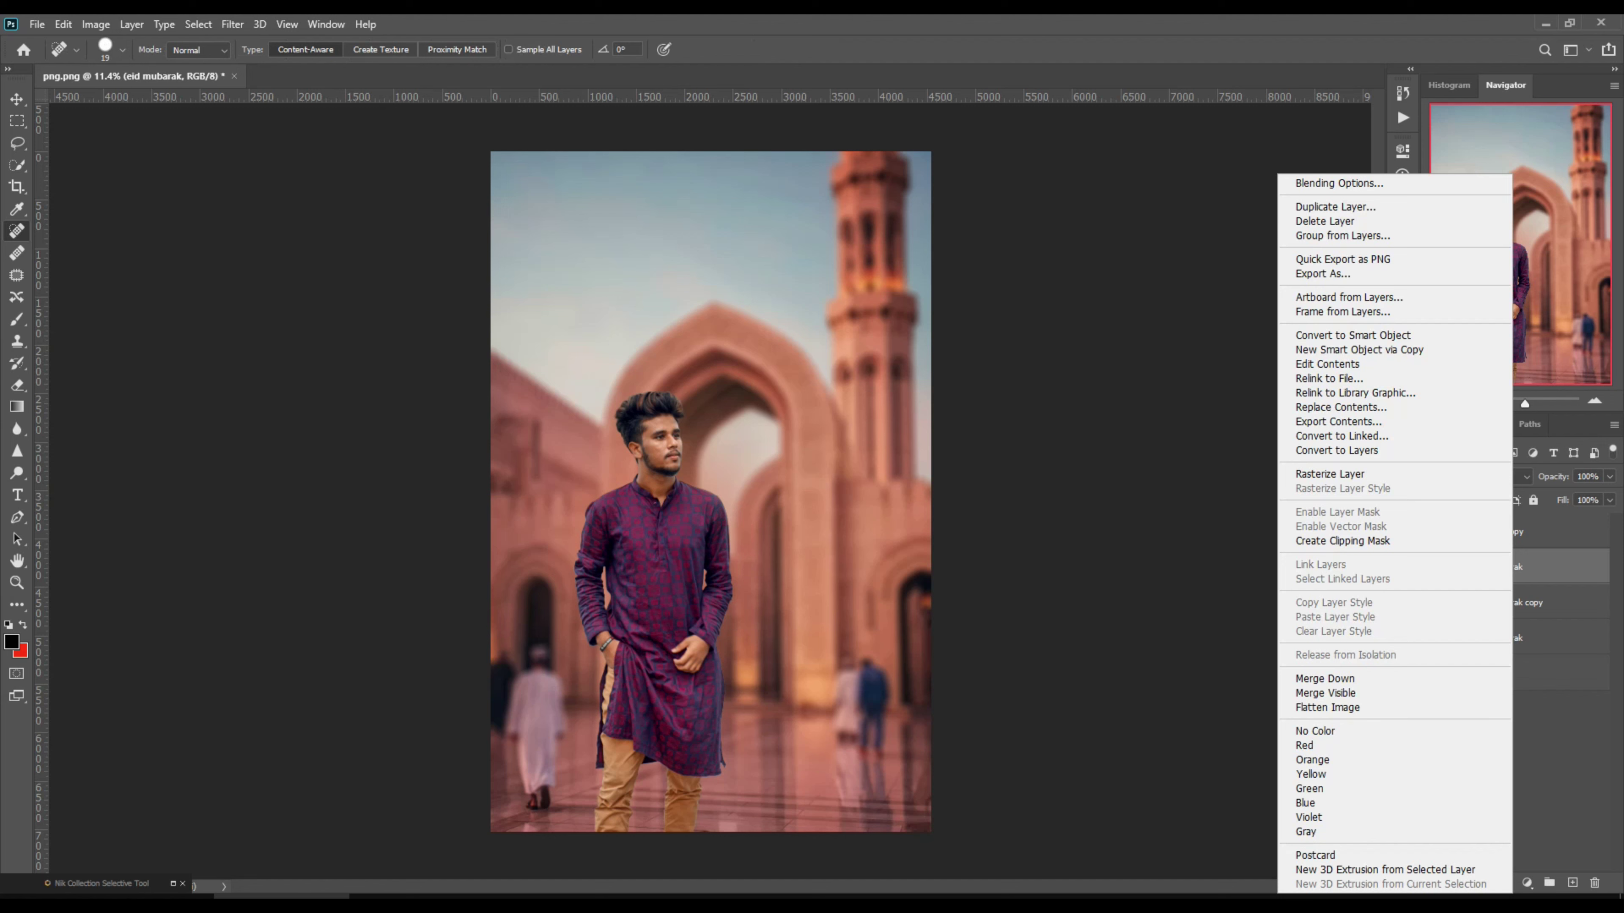
left_click(1330, 474)
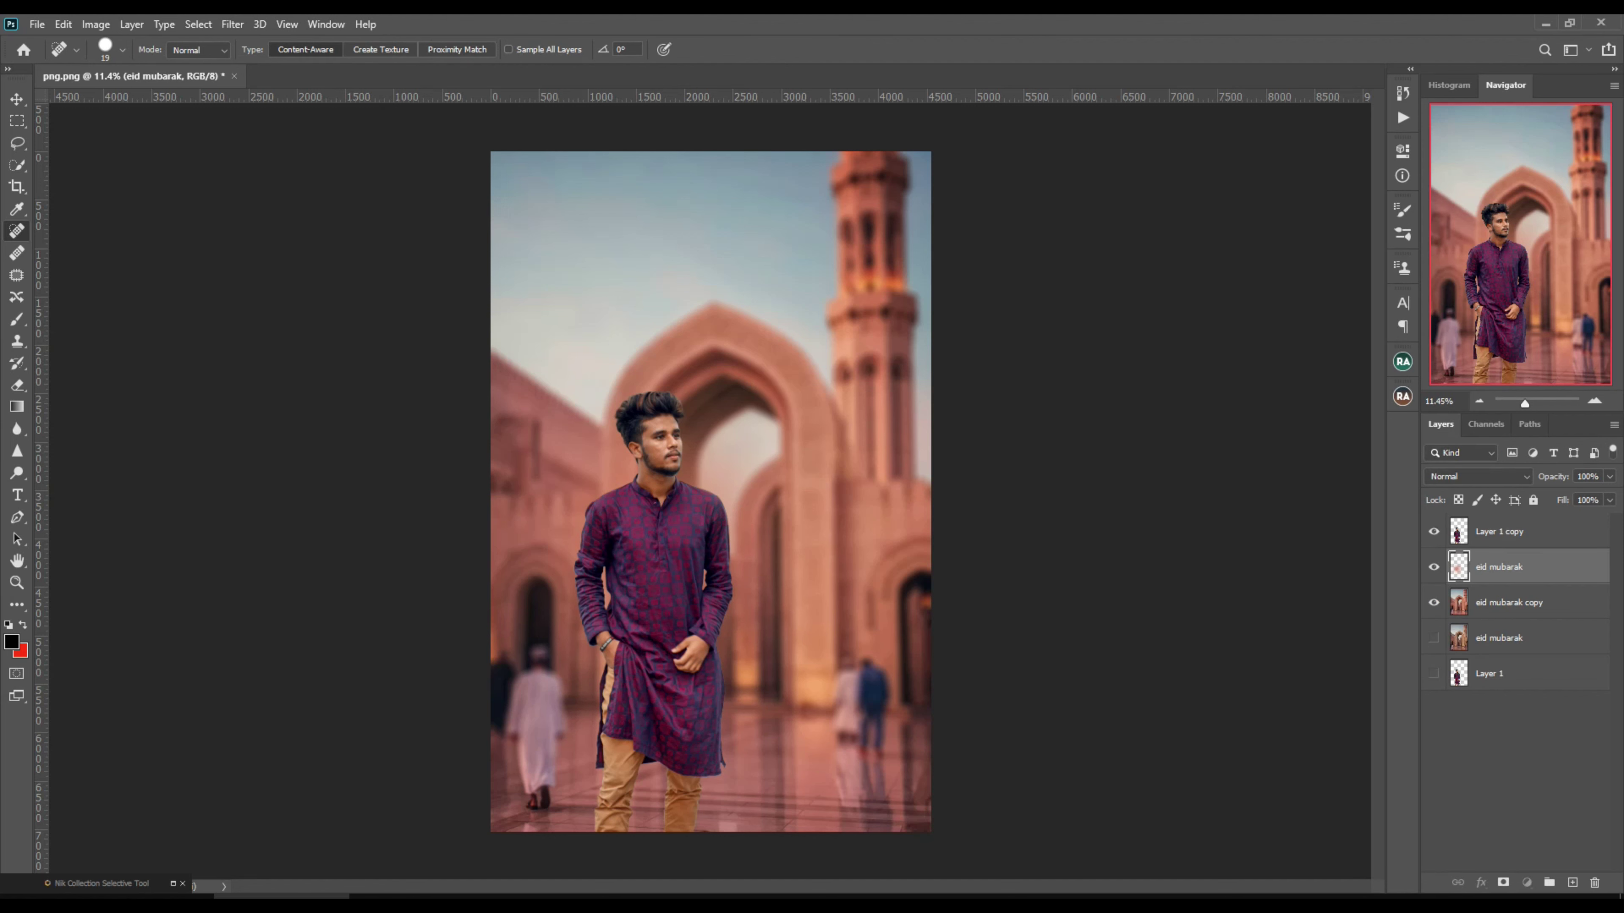
key("ctrl+bracketright")
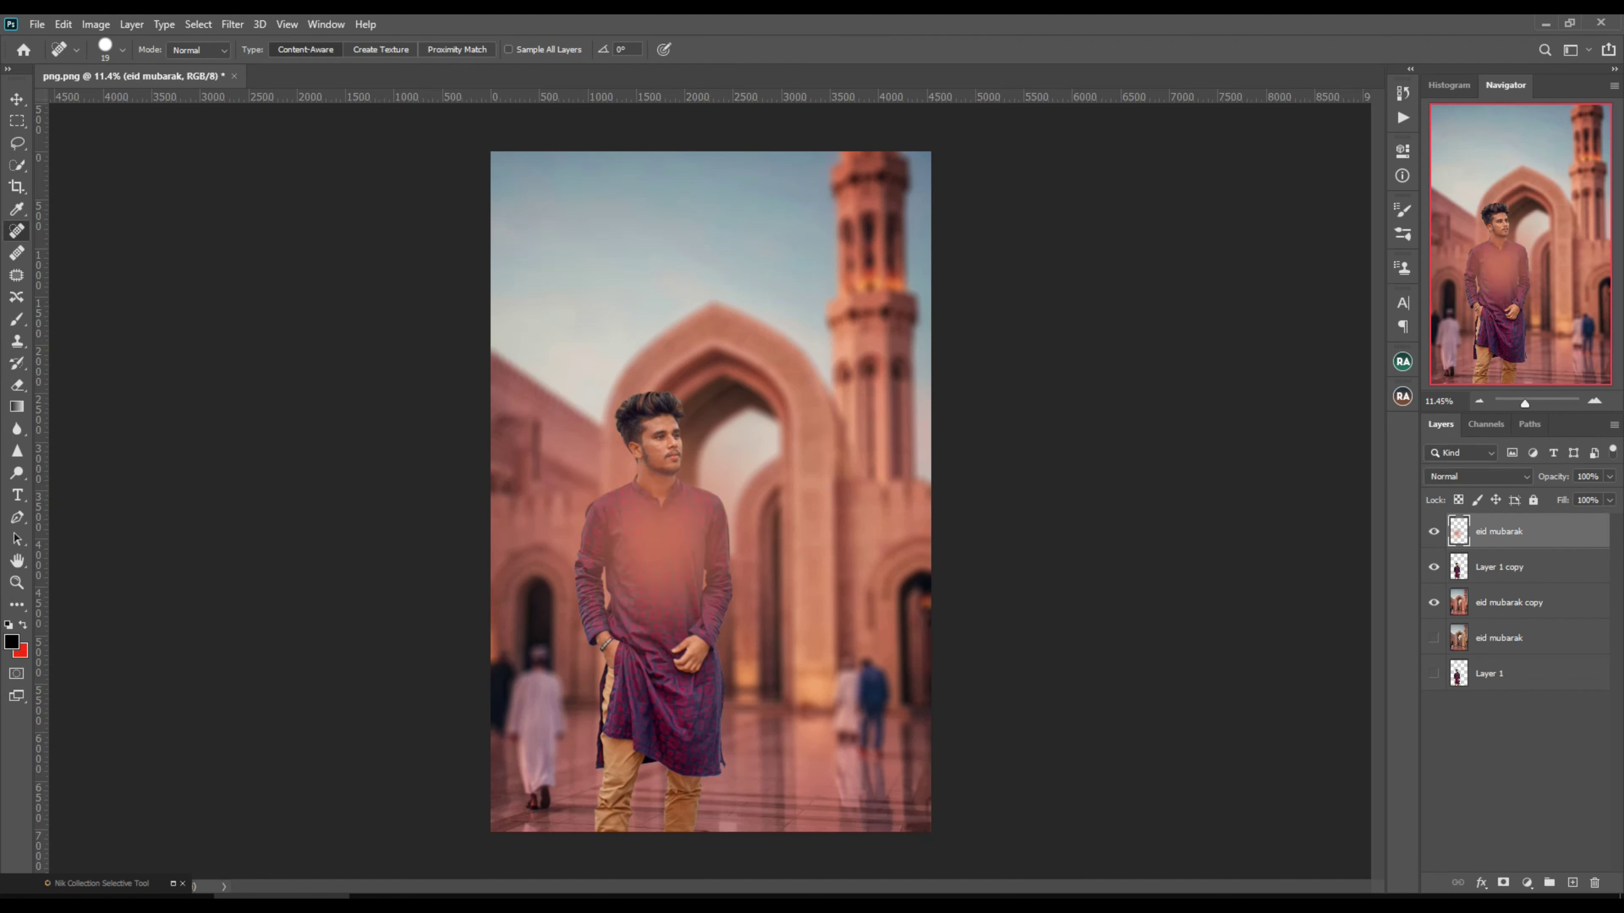
key("ctrl+bracketleft")
left_click(1477, 476)
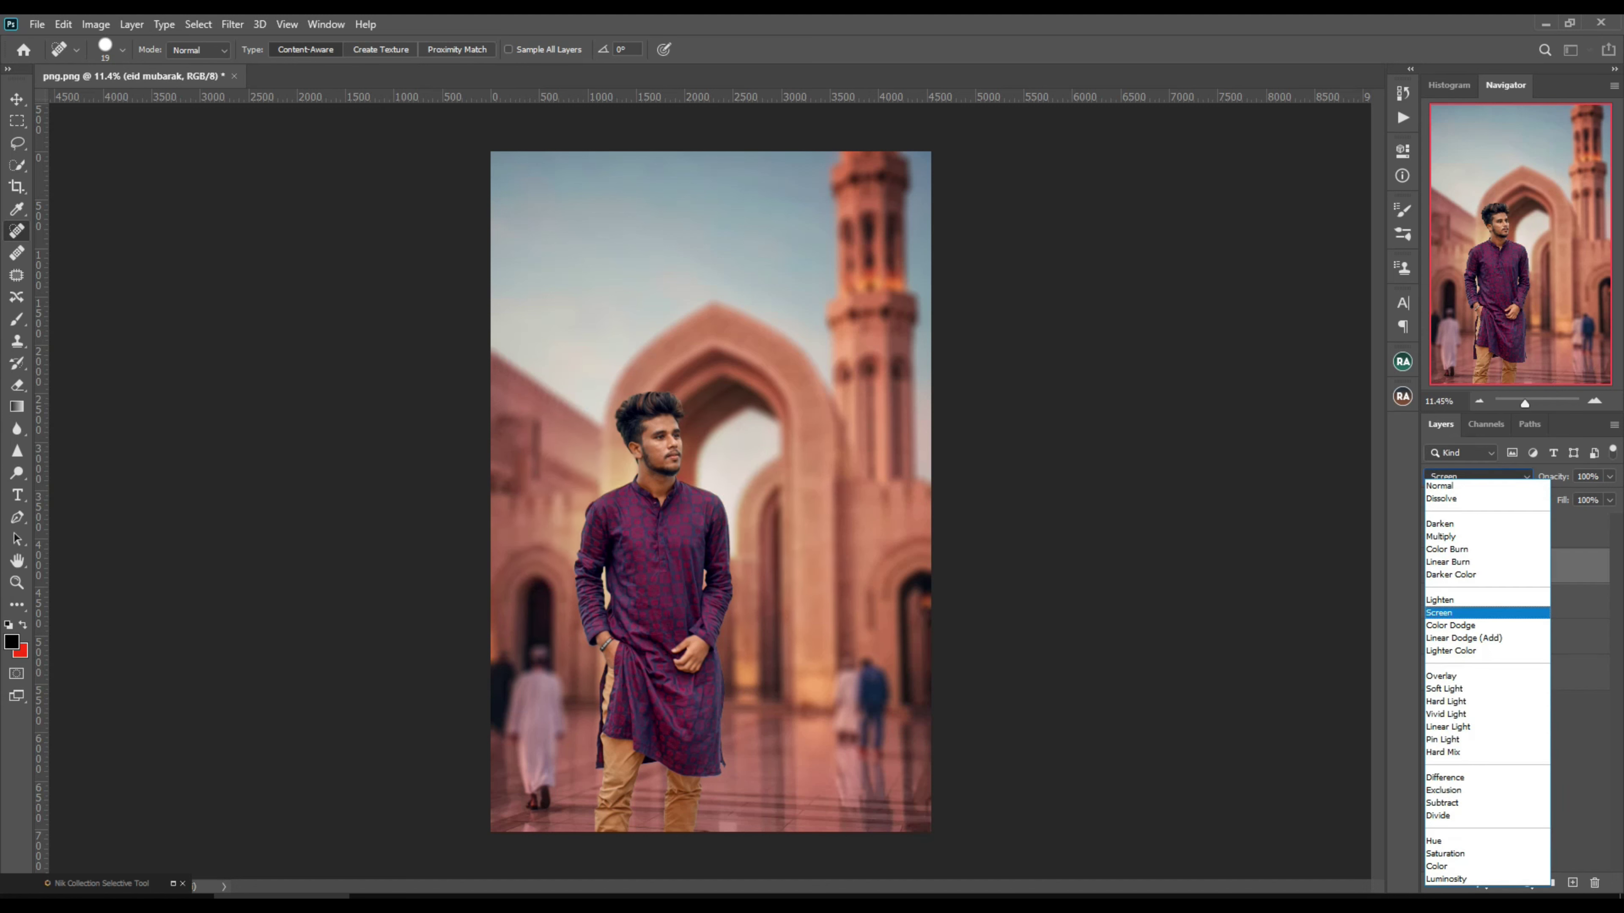
key("Return")
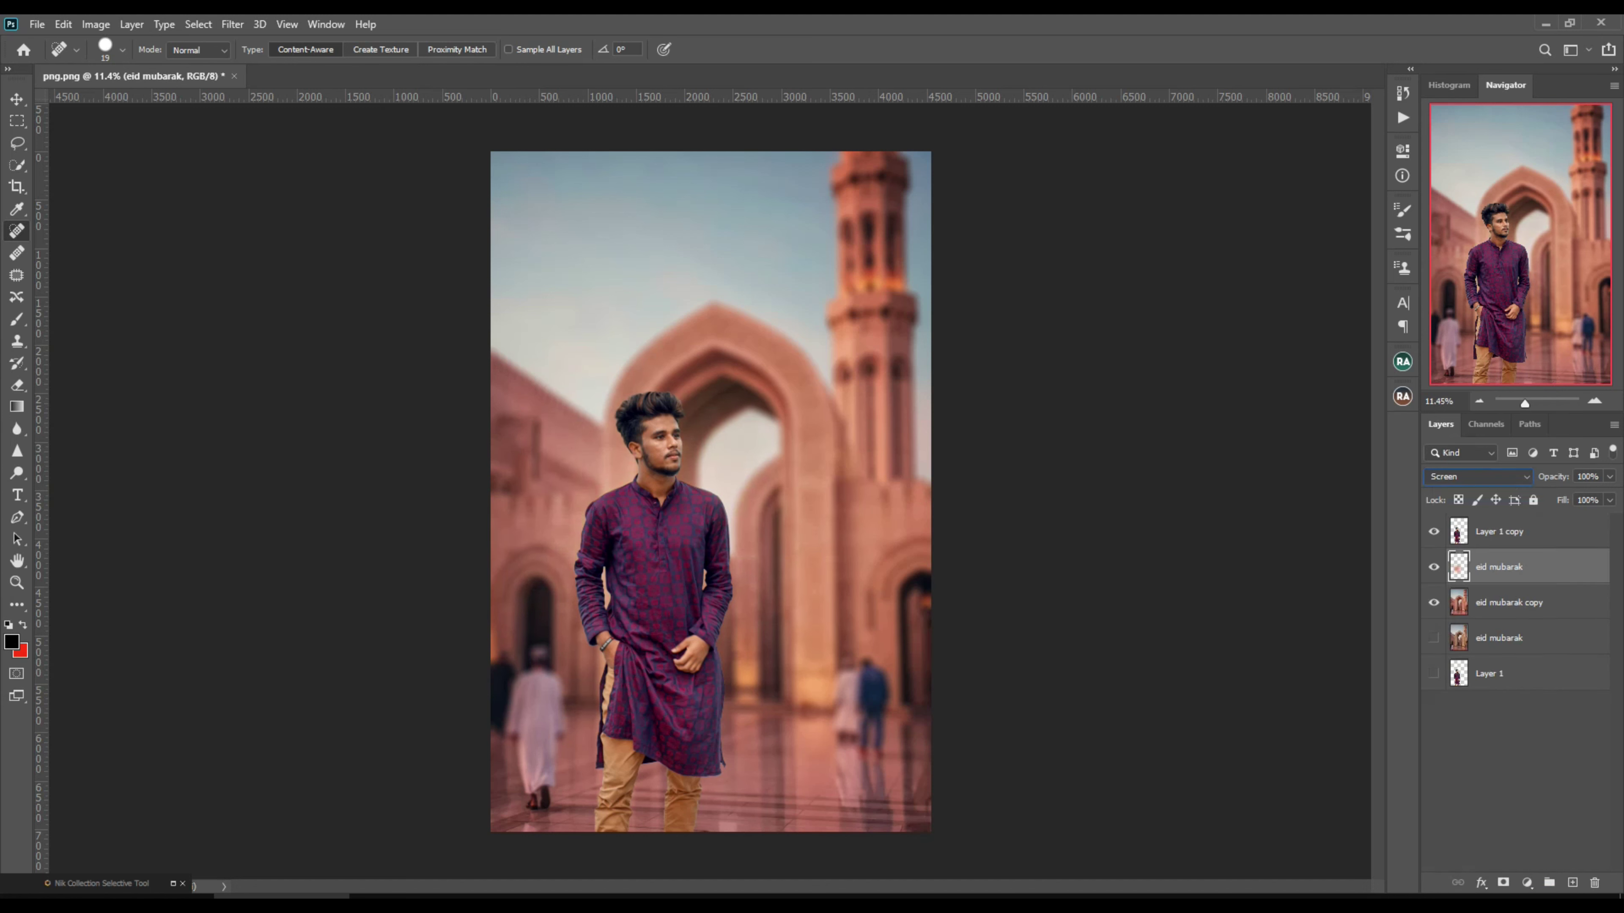
key("v")
scroll(716, 482, "up", 1)
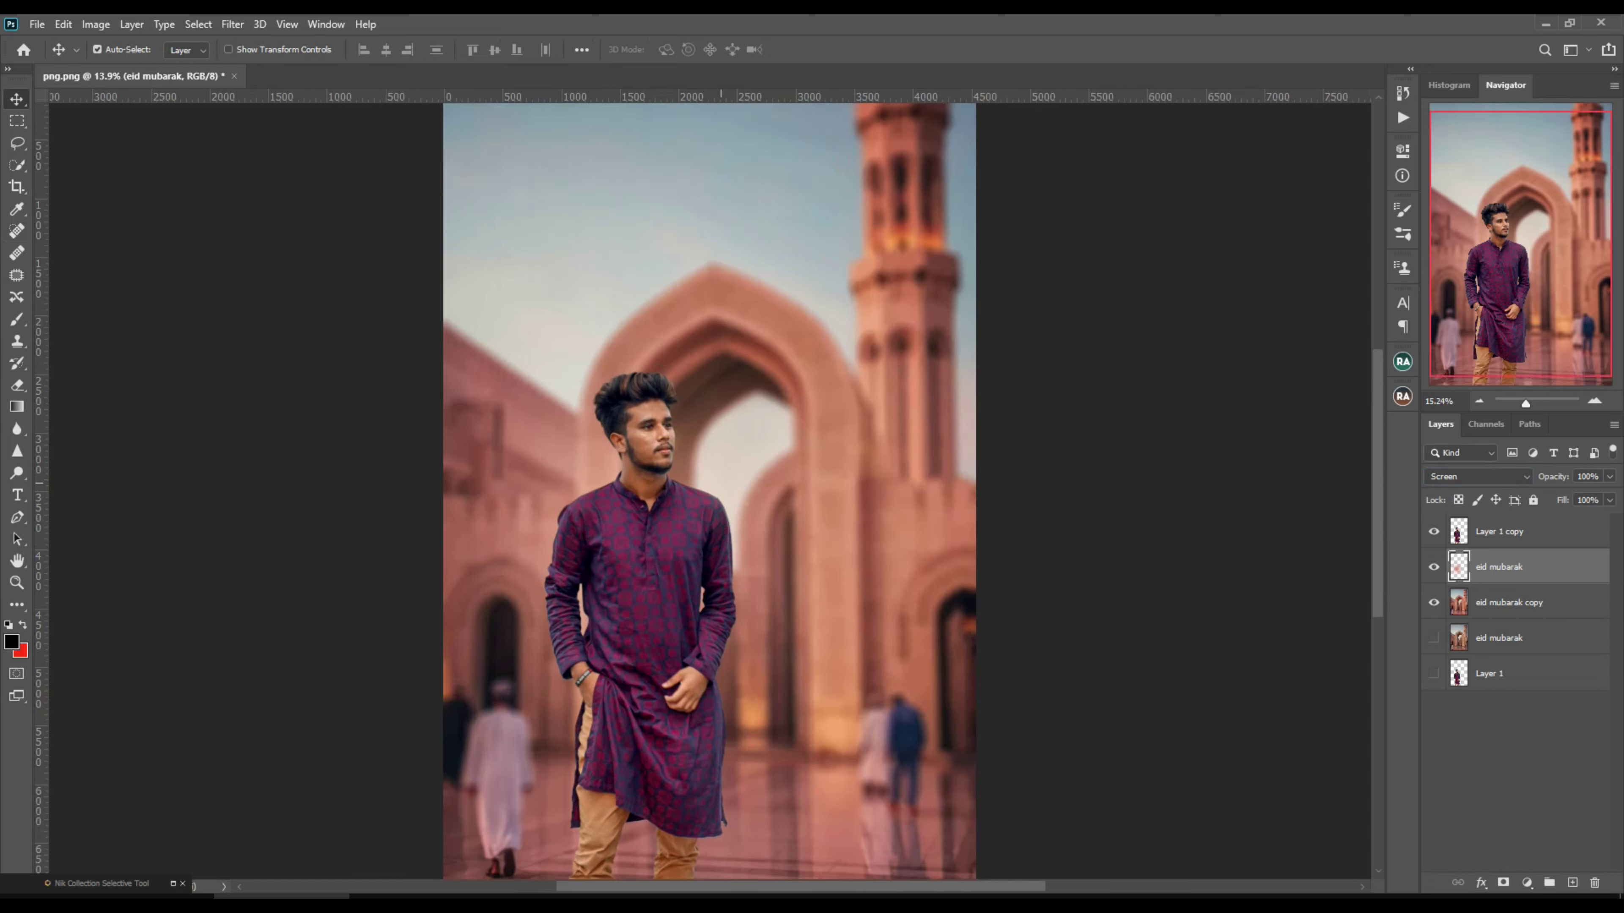
scroll(717, 483, "up", 1)
Load Layer 1 copy's pixels as a selection and add a new empty Layer 2
left_click(1499, 532)
right_click(1458, 531)
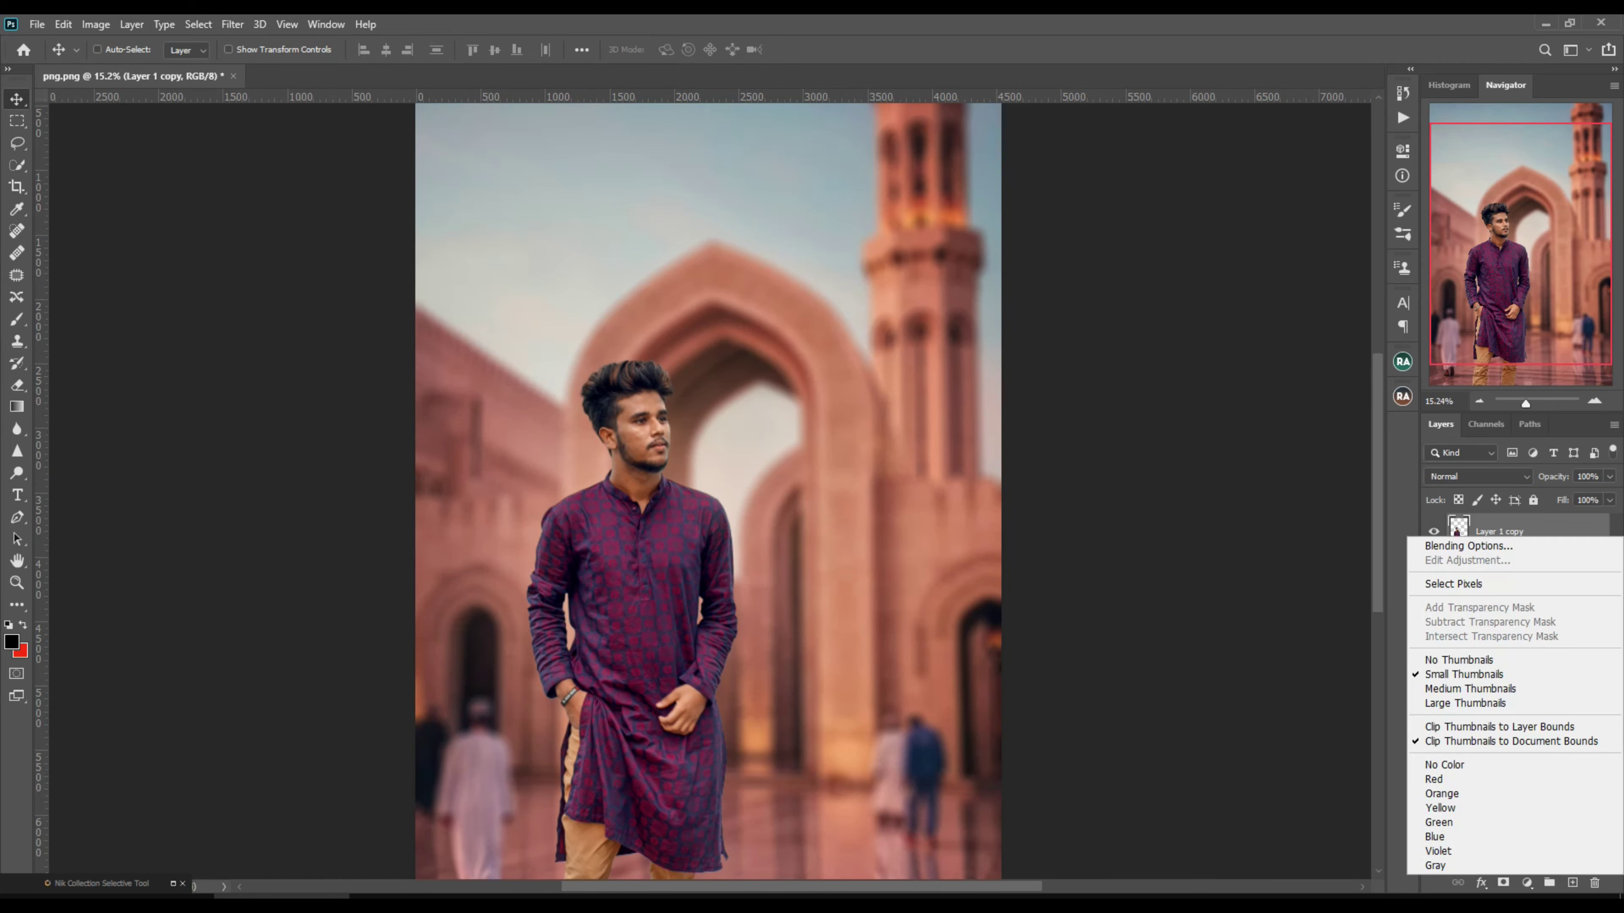
left_click(1468, 584)
key("ctrl+shift+alt+n")
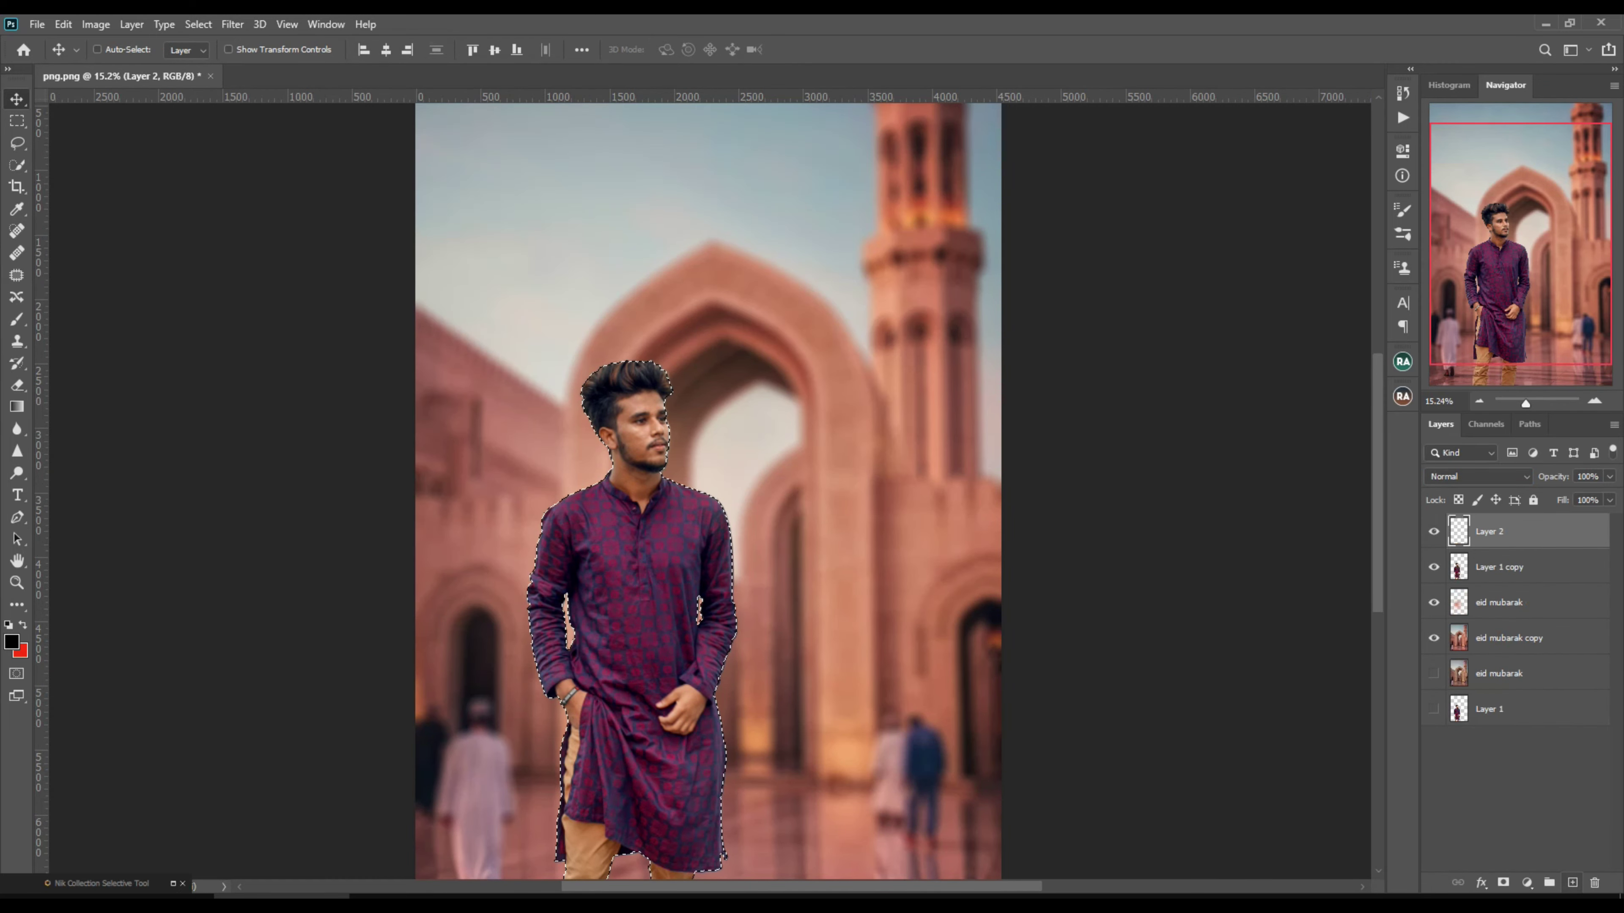
Switch to the Brush with an orange foreground colour
key("b")
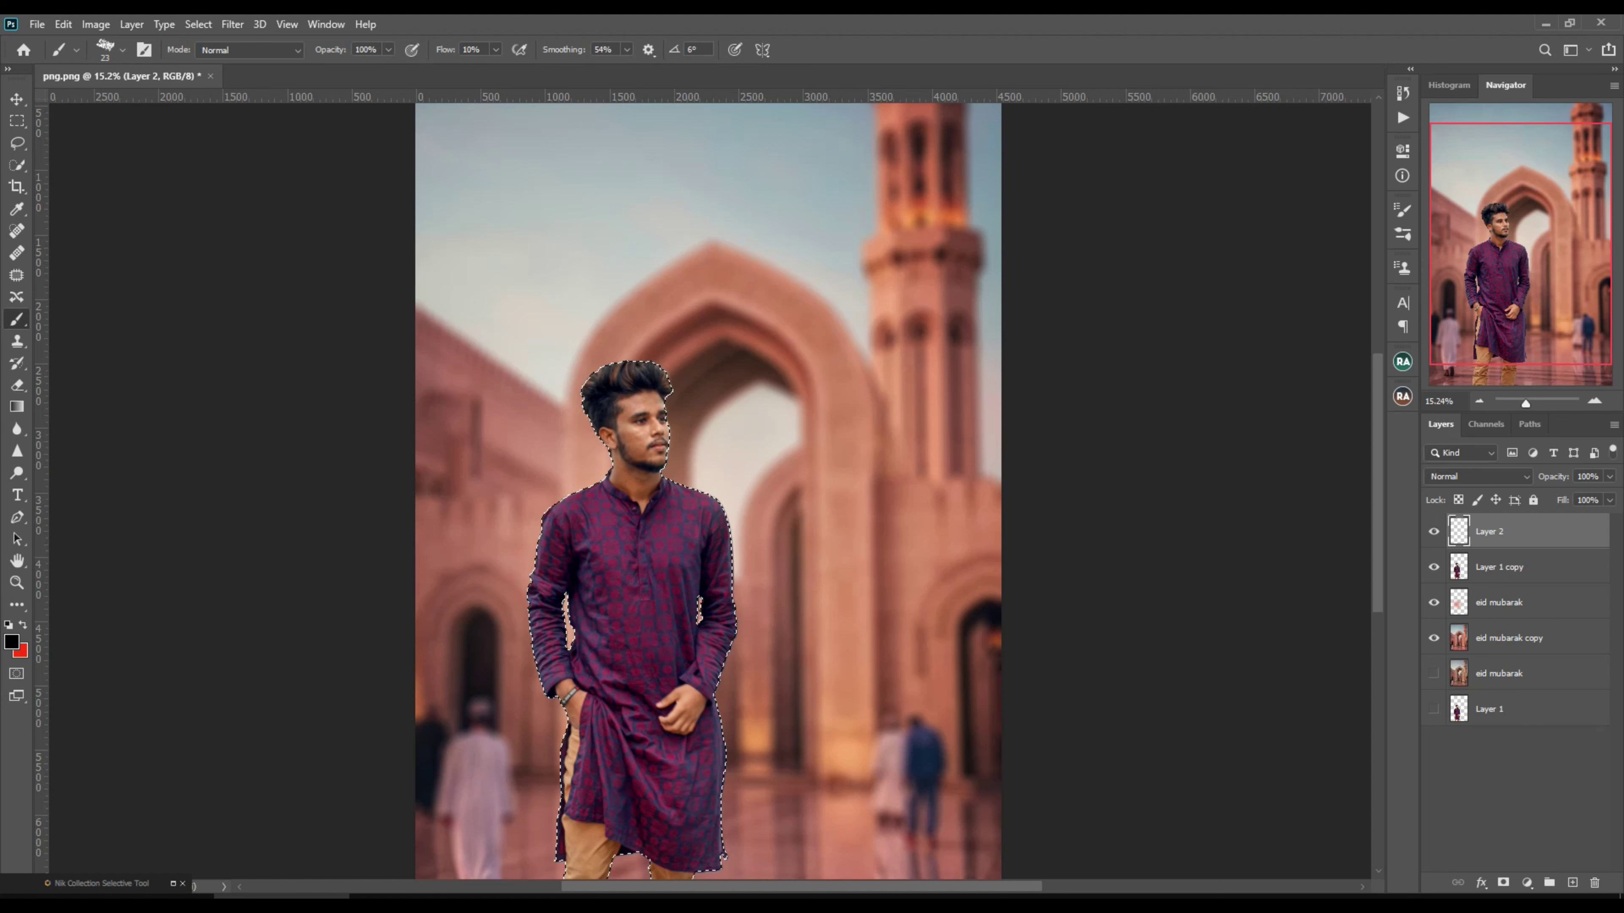
left_click(11, 641)
left_click(1123, 262)
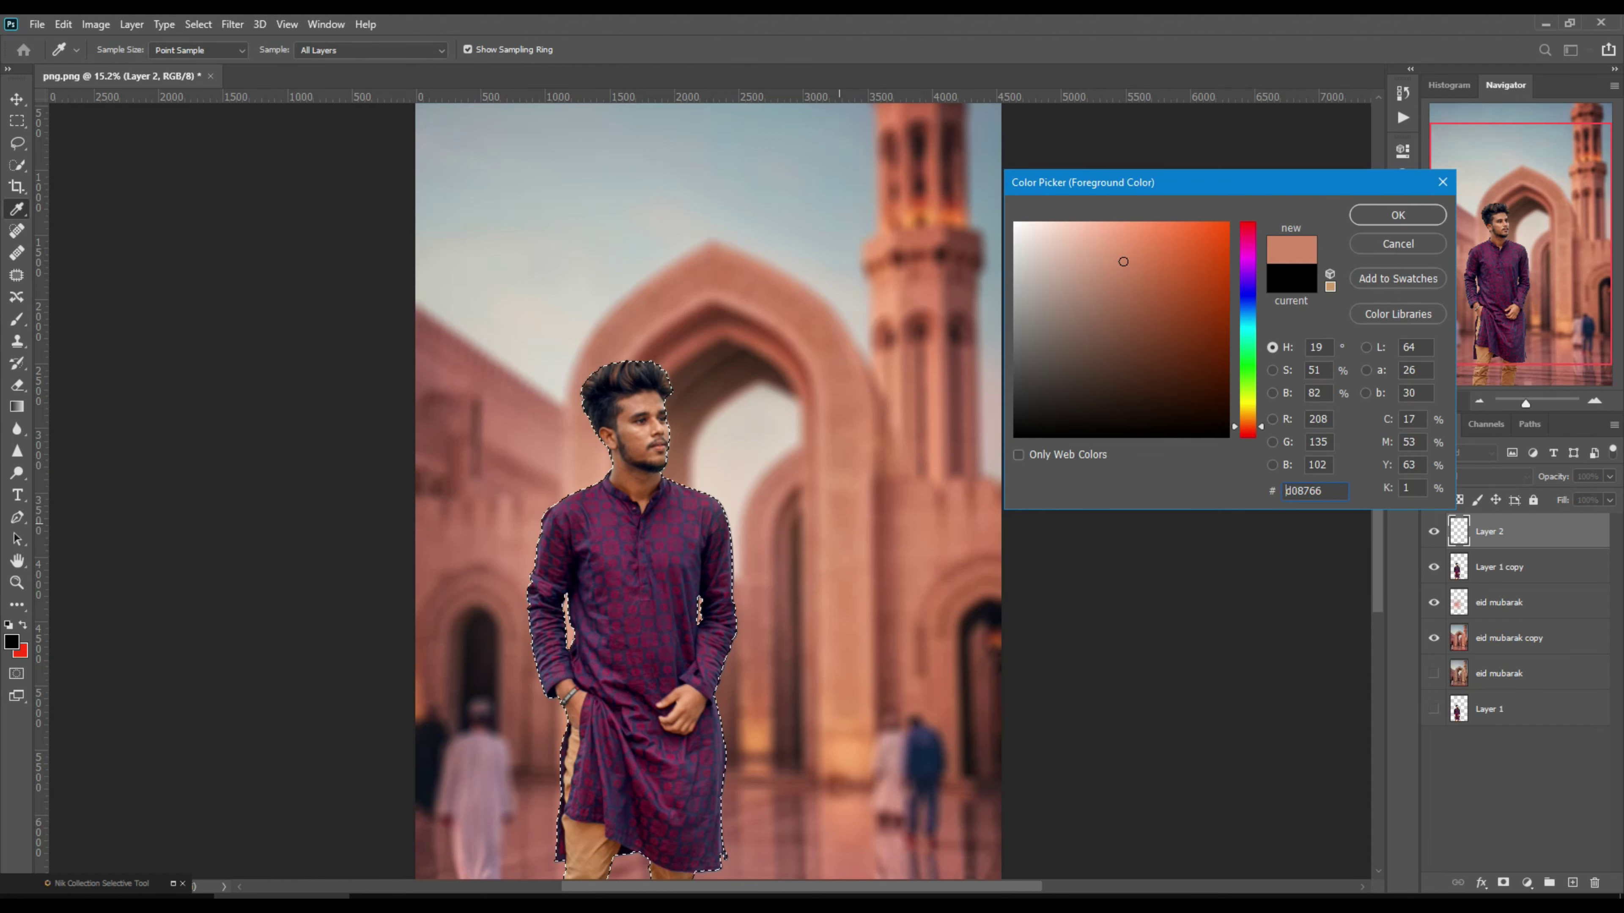
key("Return")
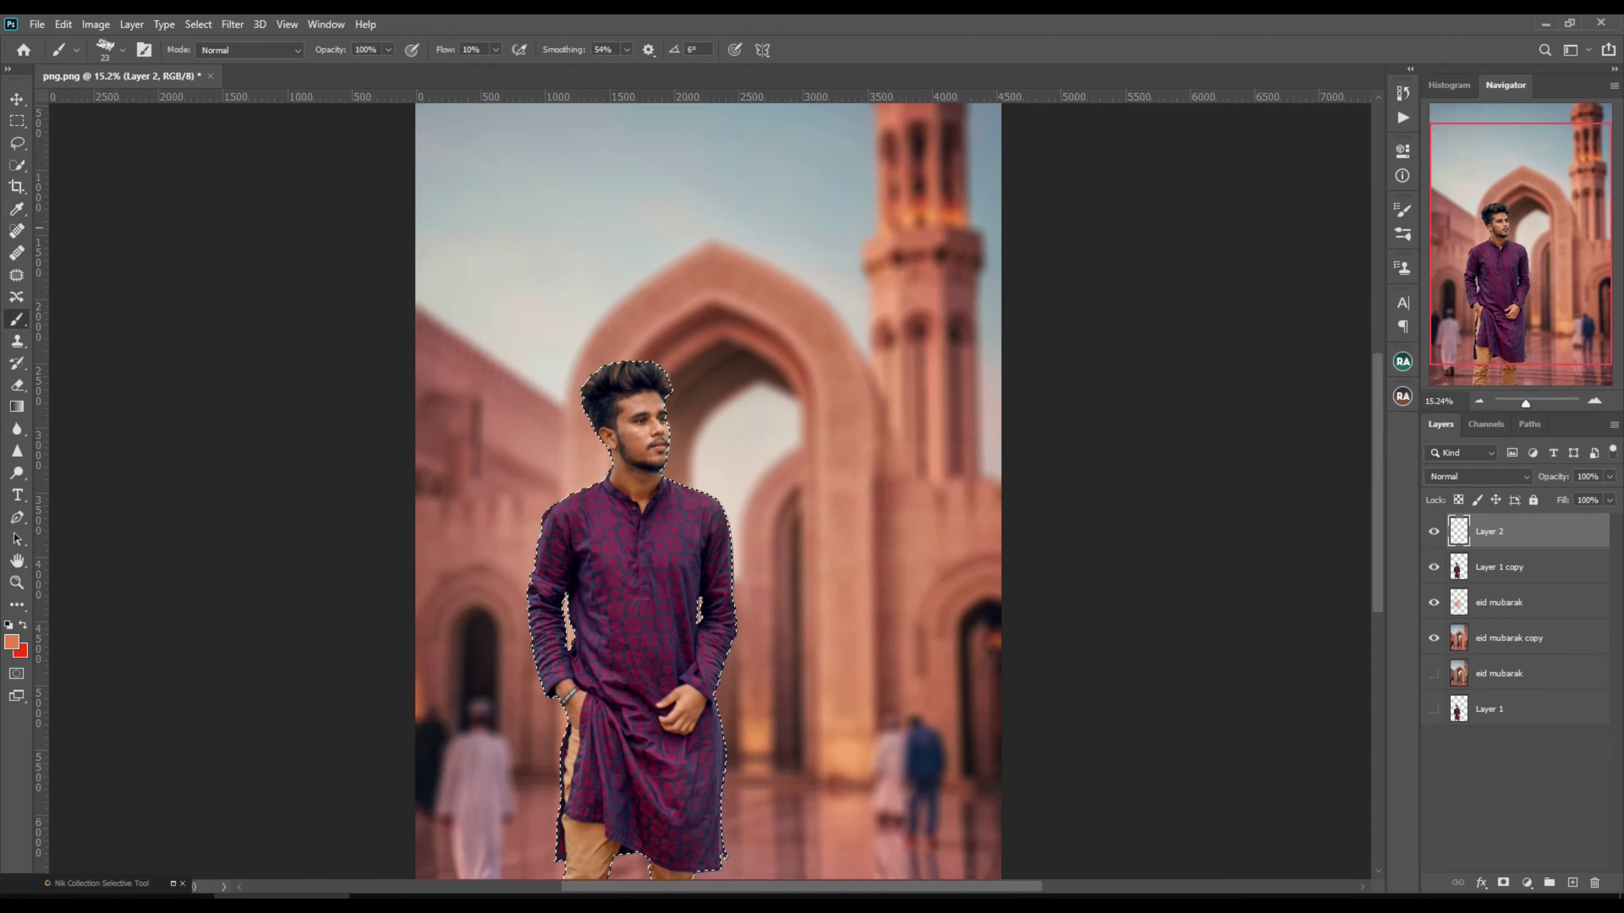
Set the brush to a large Soft Round tip at 100% flow
scroll(562, 640, "up", 1, "alt")
scroll(556, 669, "up", 7, "alt")
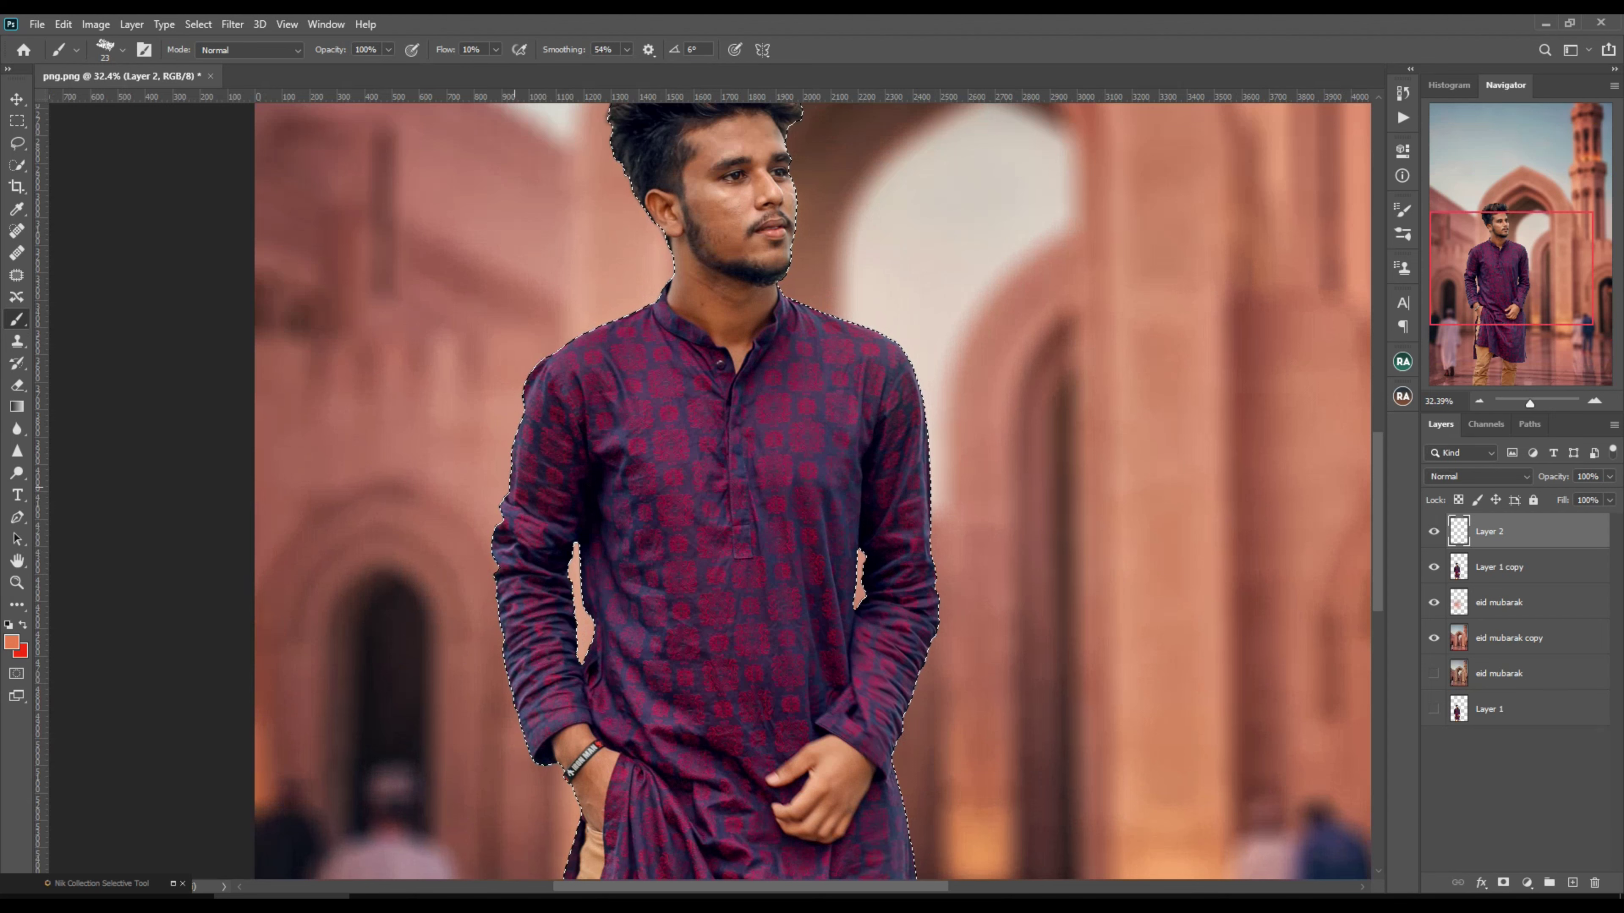
key("bracketright")
key("bracketright")
key("bracketright")
right_click(451, 217)
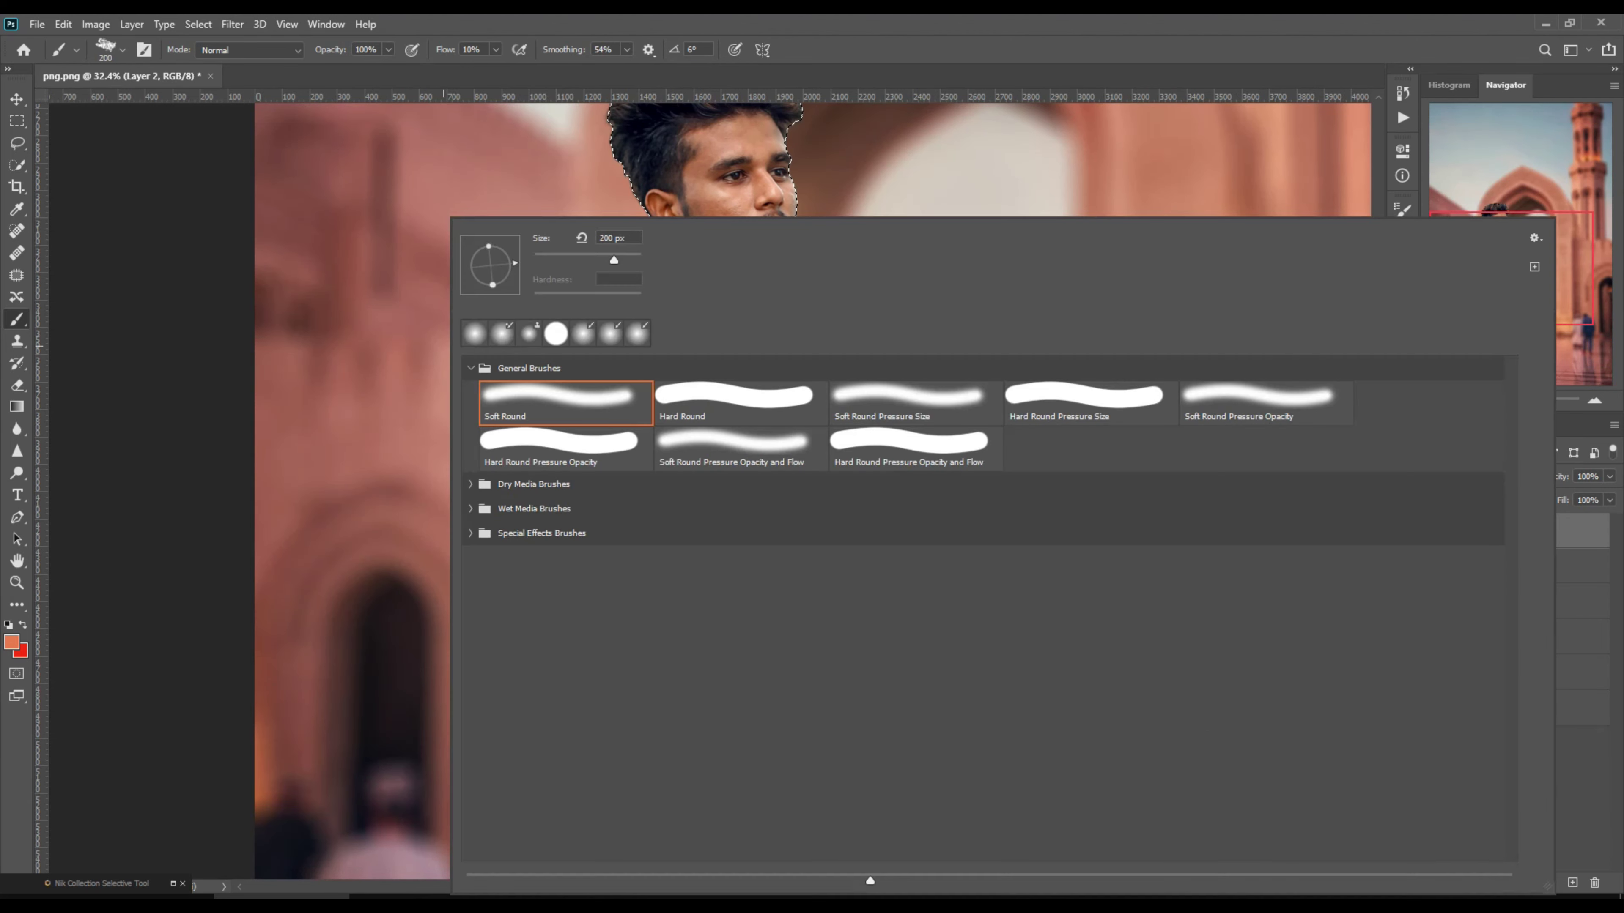
left_click(566, 400)
key("Return")
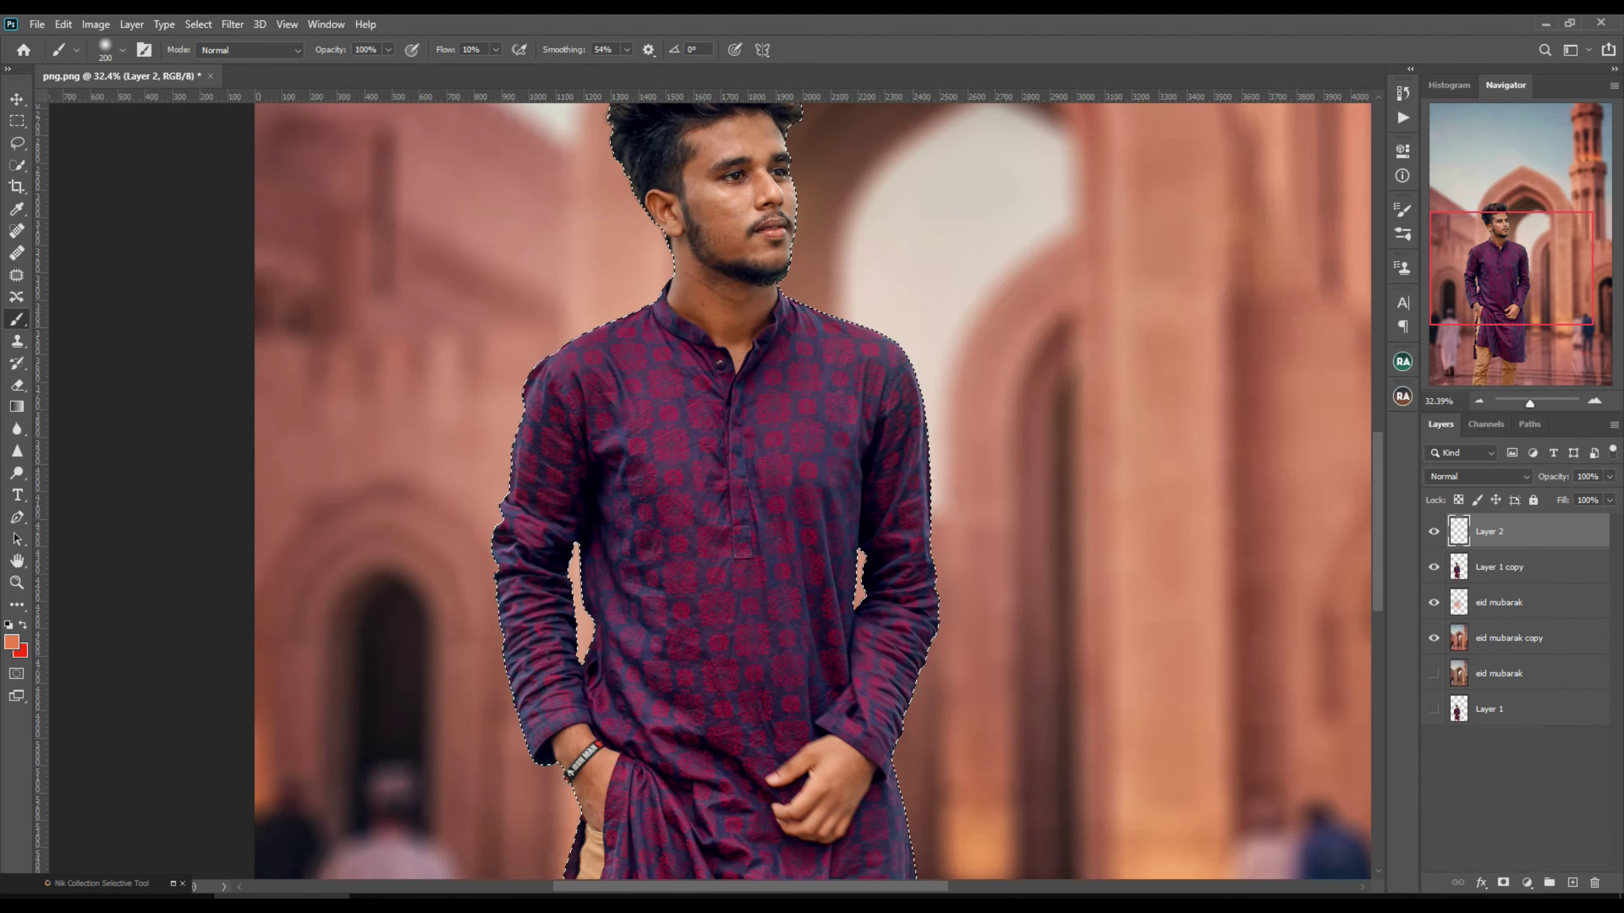
key("shift+0")
key("bracketright")
key("bracketright")
key("bracketright")
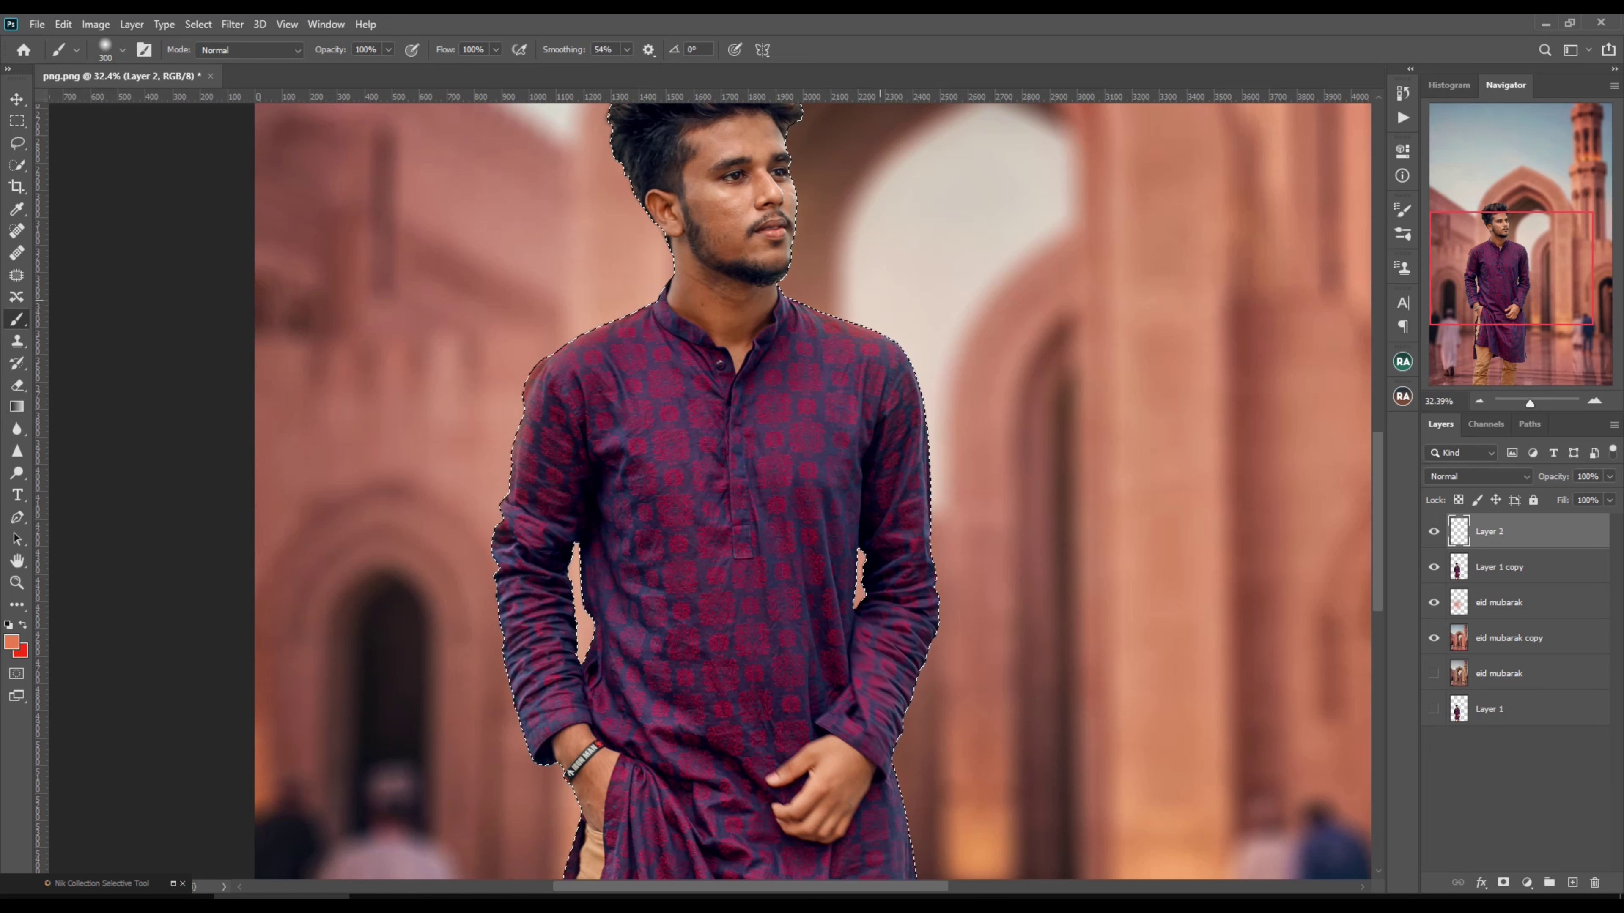
scroll(811, 492, "up", 3)
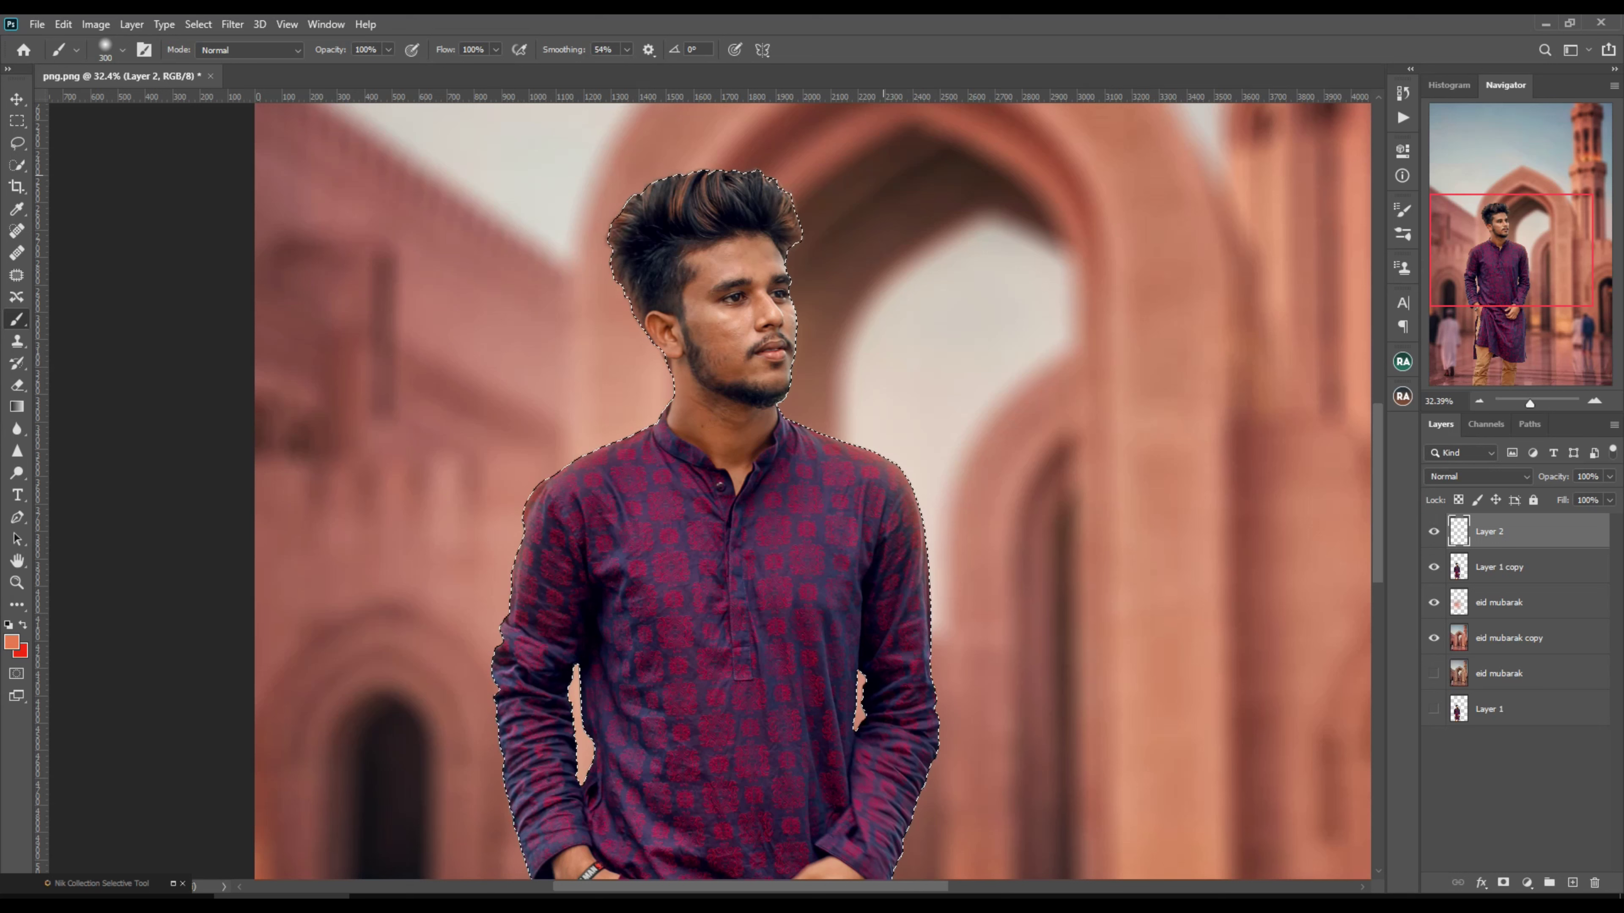
Deselect the man, set Layer 2 to Screen blending, and fit the image in view
left_click(18, 164)
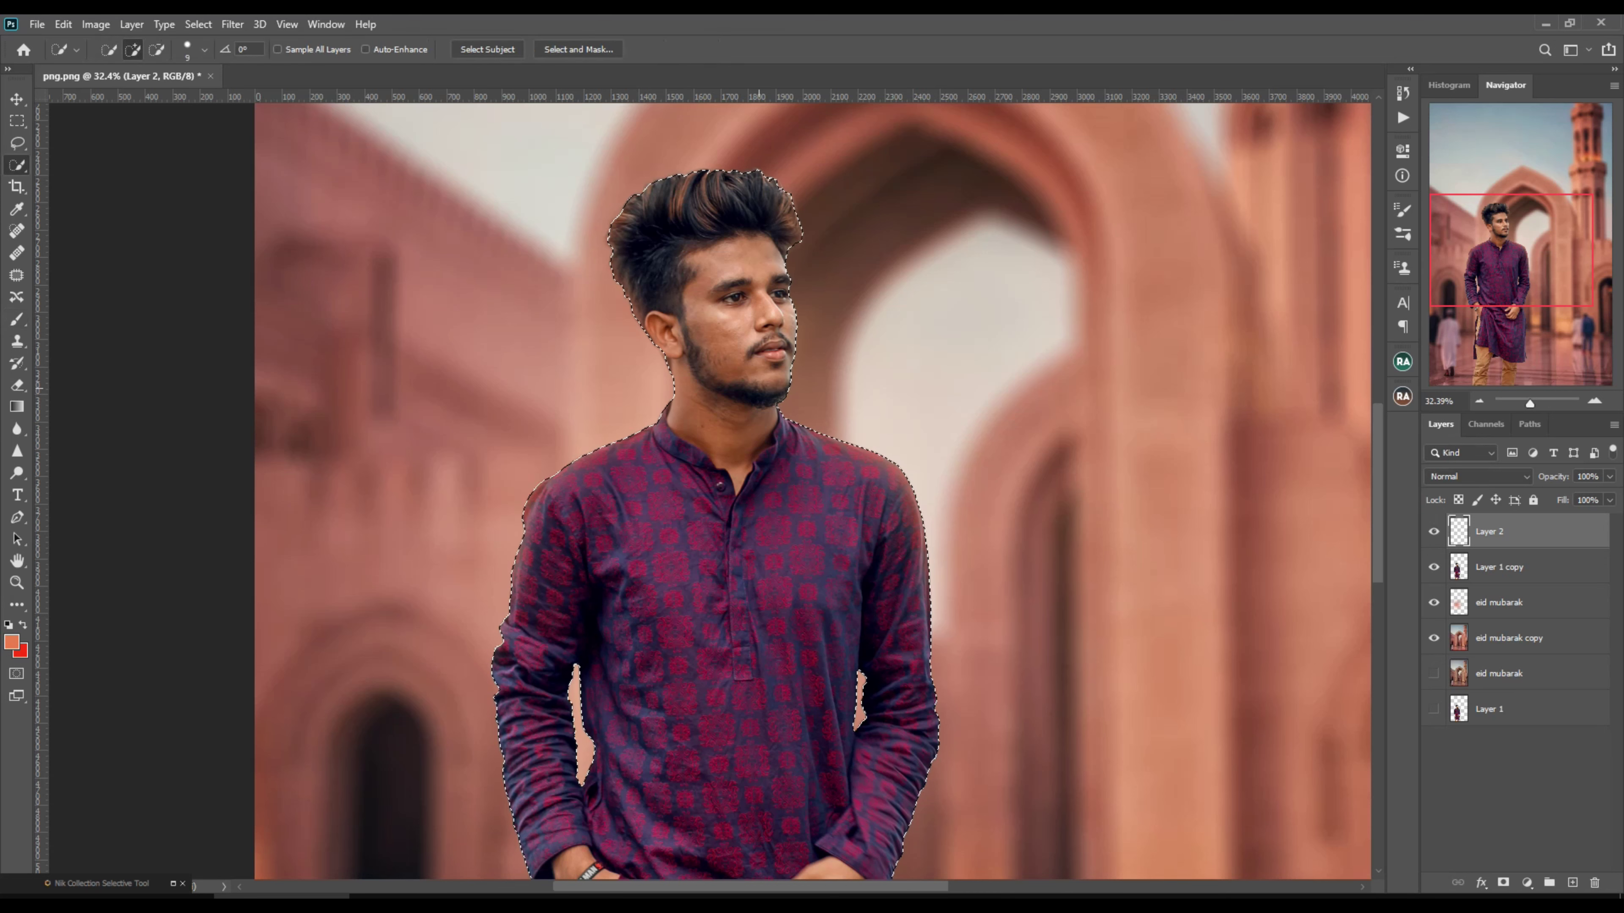
right_click(752, 343)
left_click(779, 353)
left_click(1471, 476)
left_click(1448, 606)
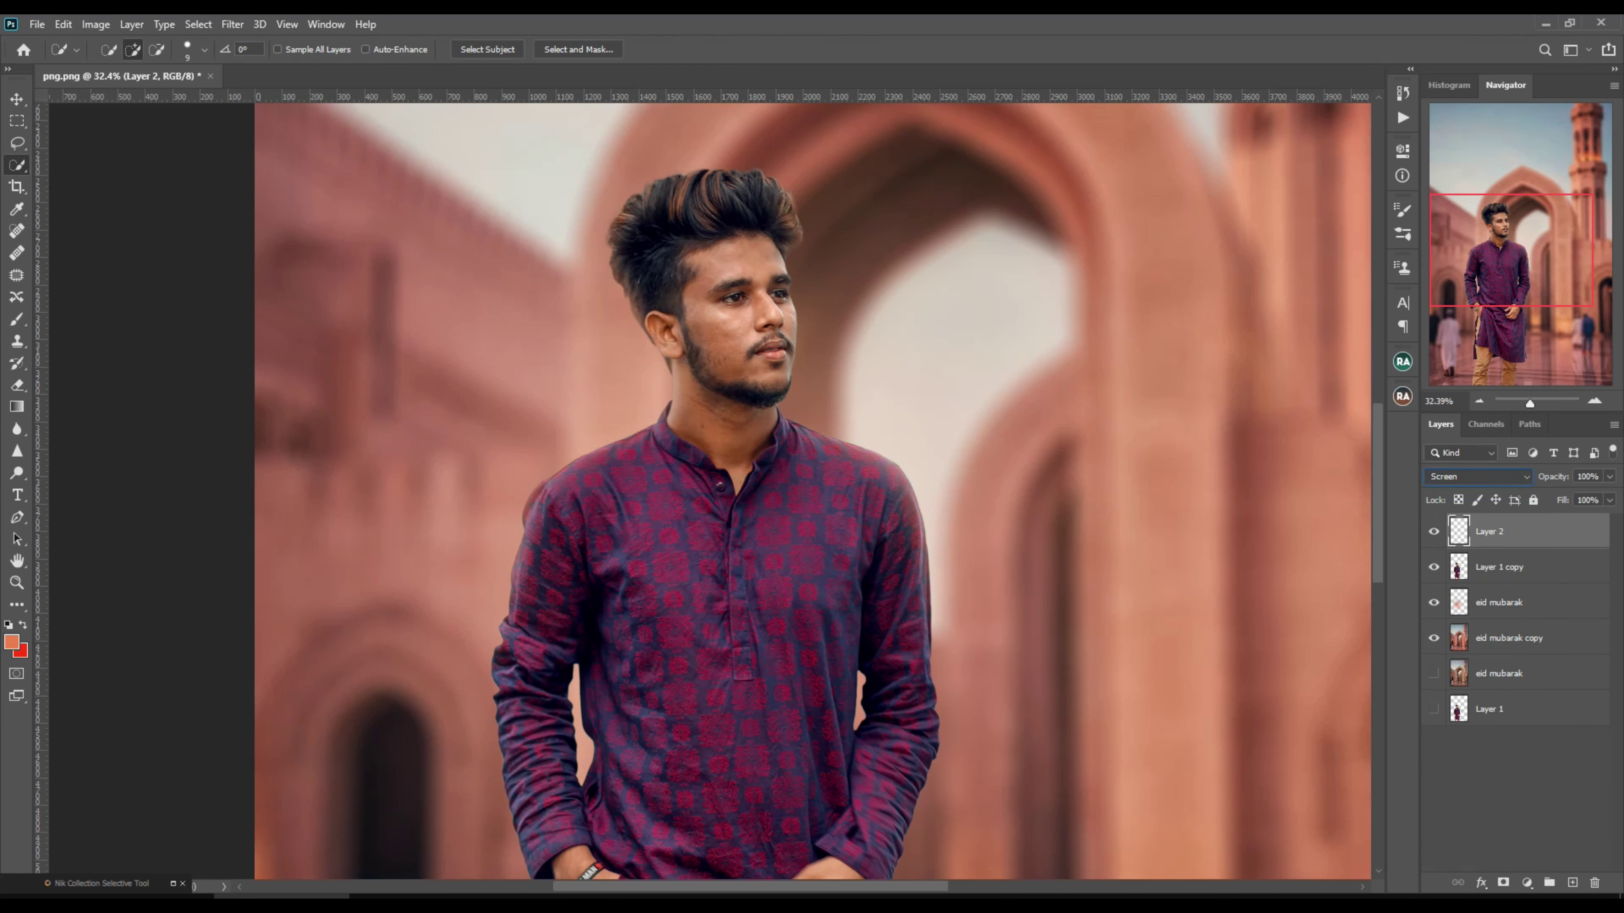
key("v")
key("ctrl+0")
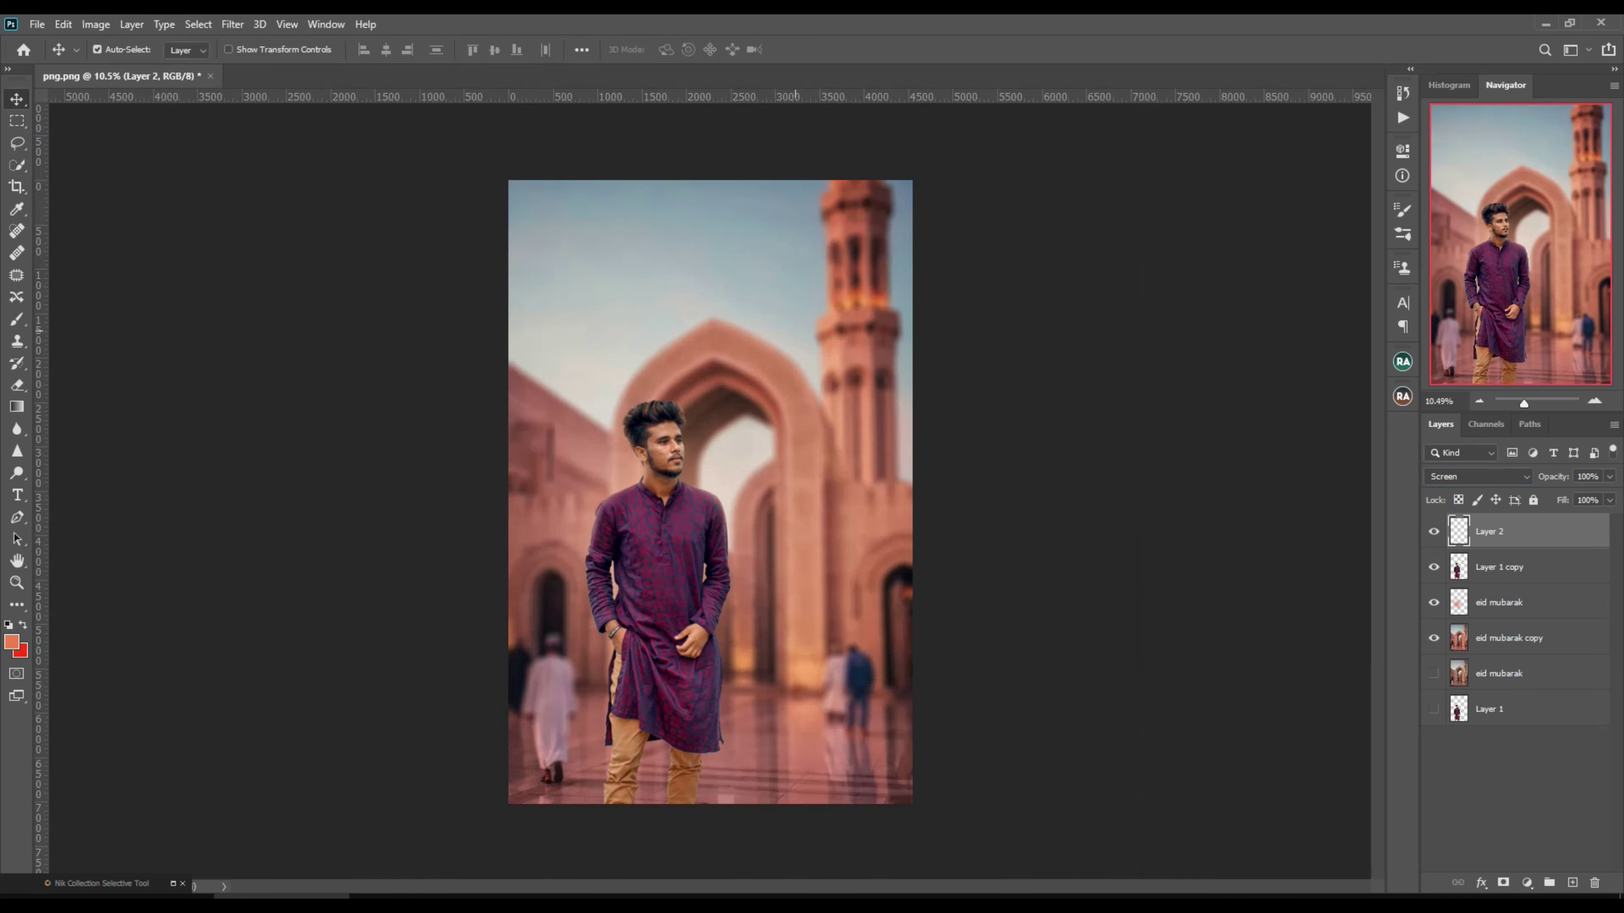
With Auto-Select off, stamp all visible layers into Layer 3, duplicate it, and hide Layer 3
left_click(96, 49)
left_click(1572, 883)
key("ctrl+alt+shift+e")
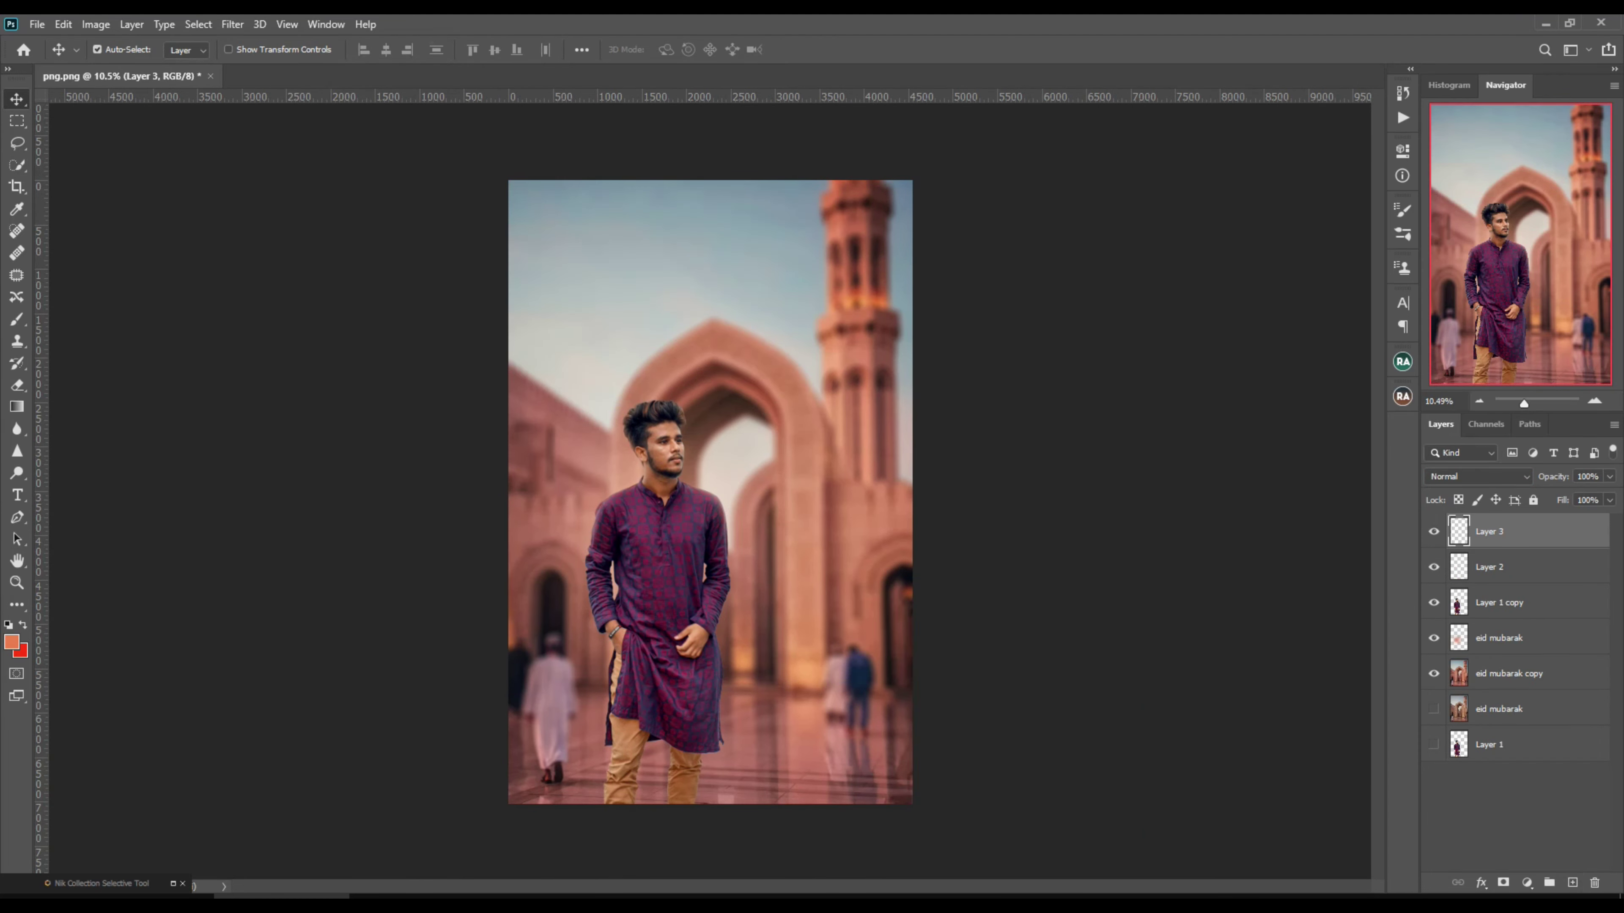
key("ctrl+j")
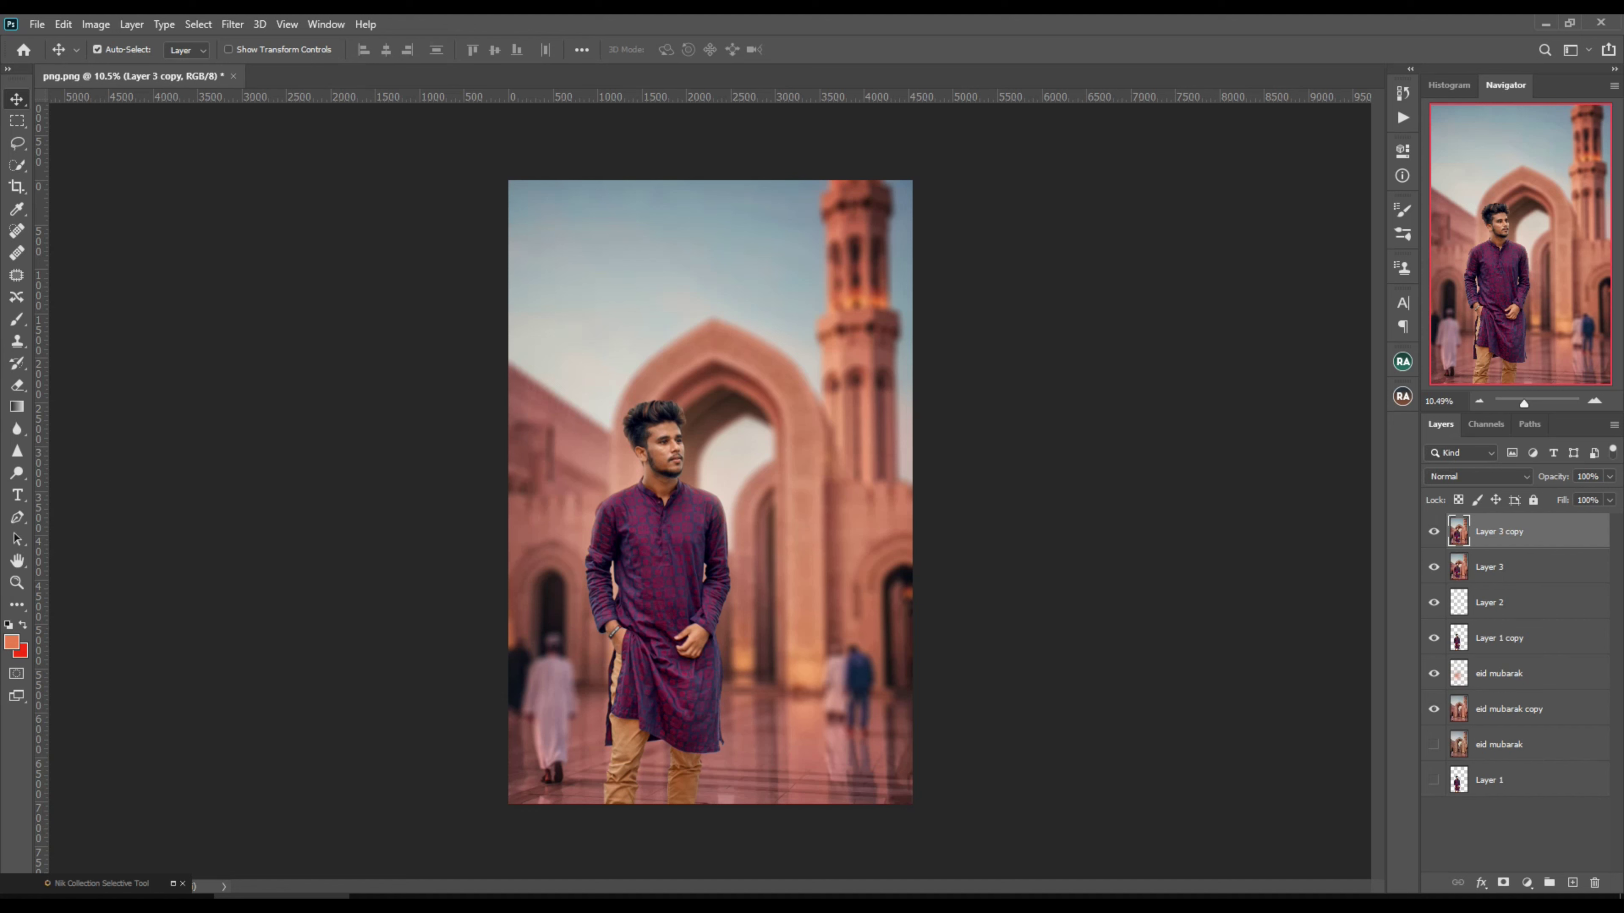
left_click(1434, 567)
left_click(232, 24)
Add a Camera Raw radial filter around the man darkening outside it to Exposure -2.15
left_click(269, 123)
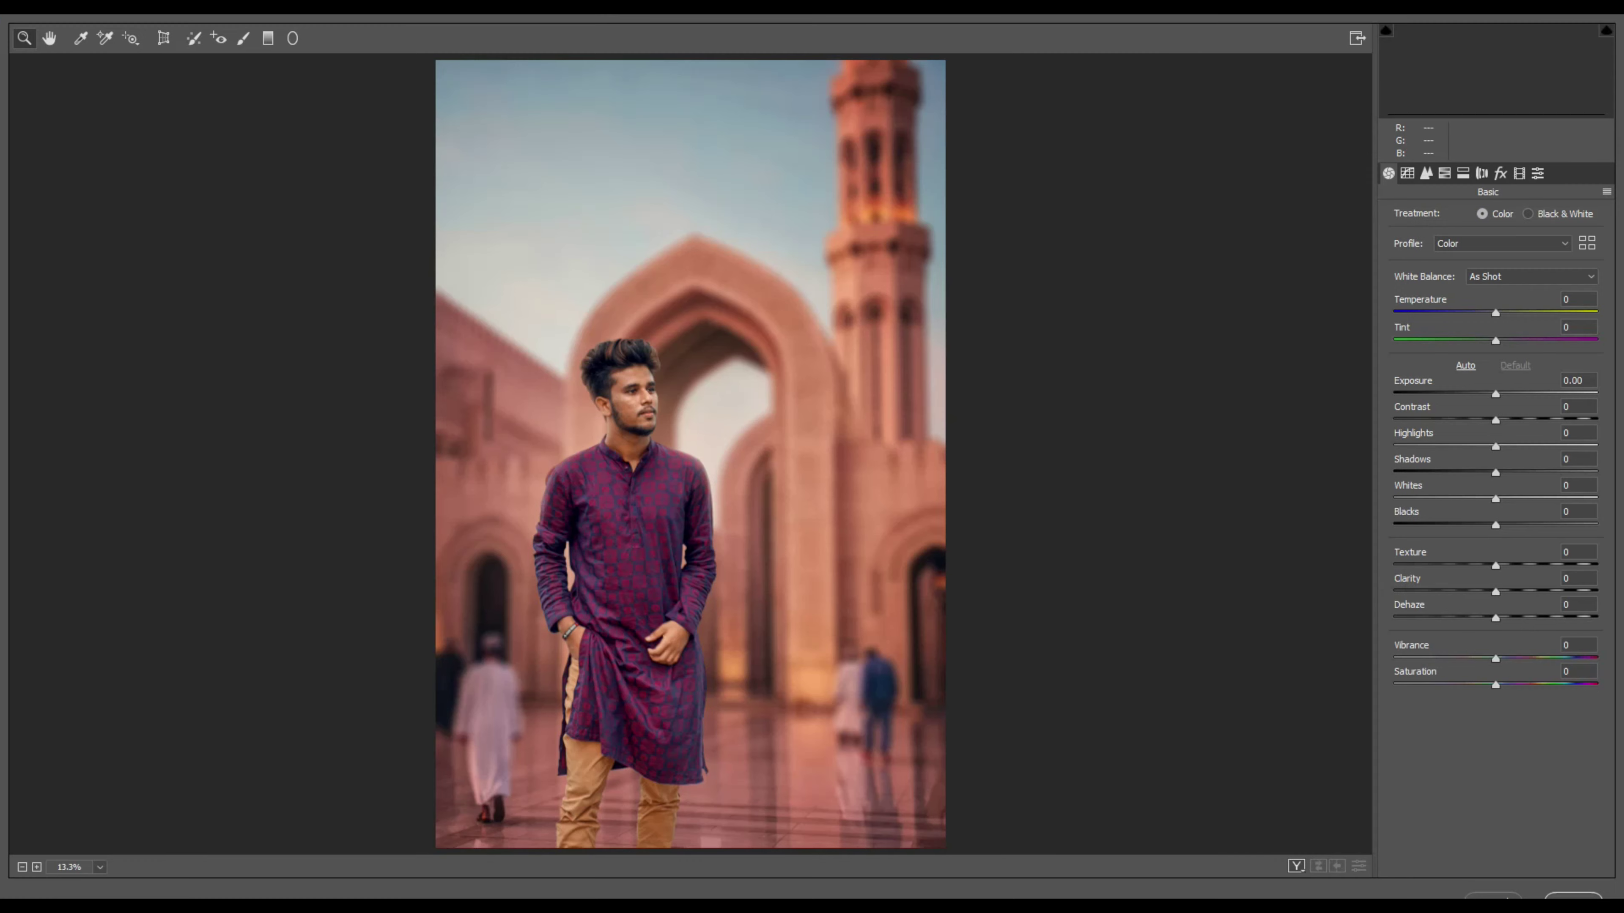
left_click(292, 38)
left_click_drag(634, 311, 944, 755)
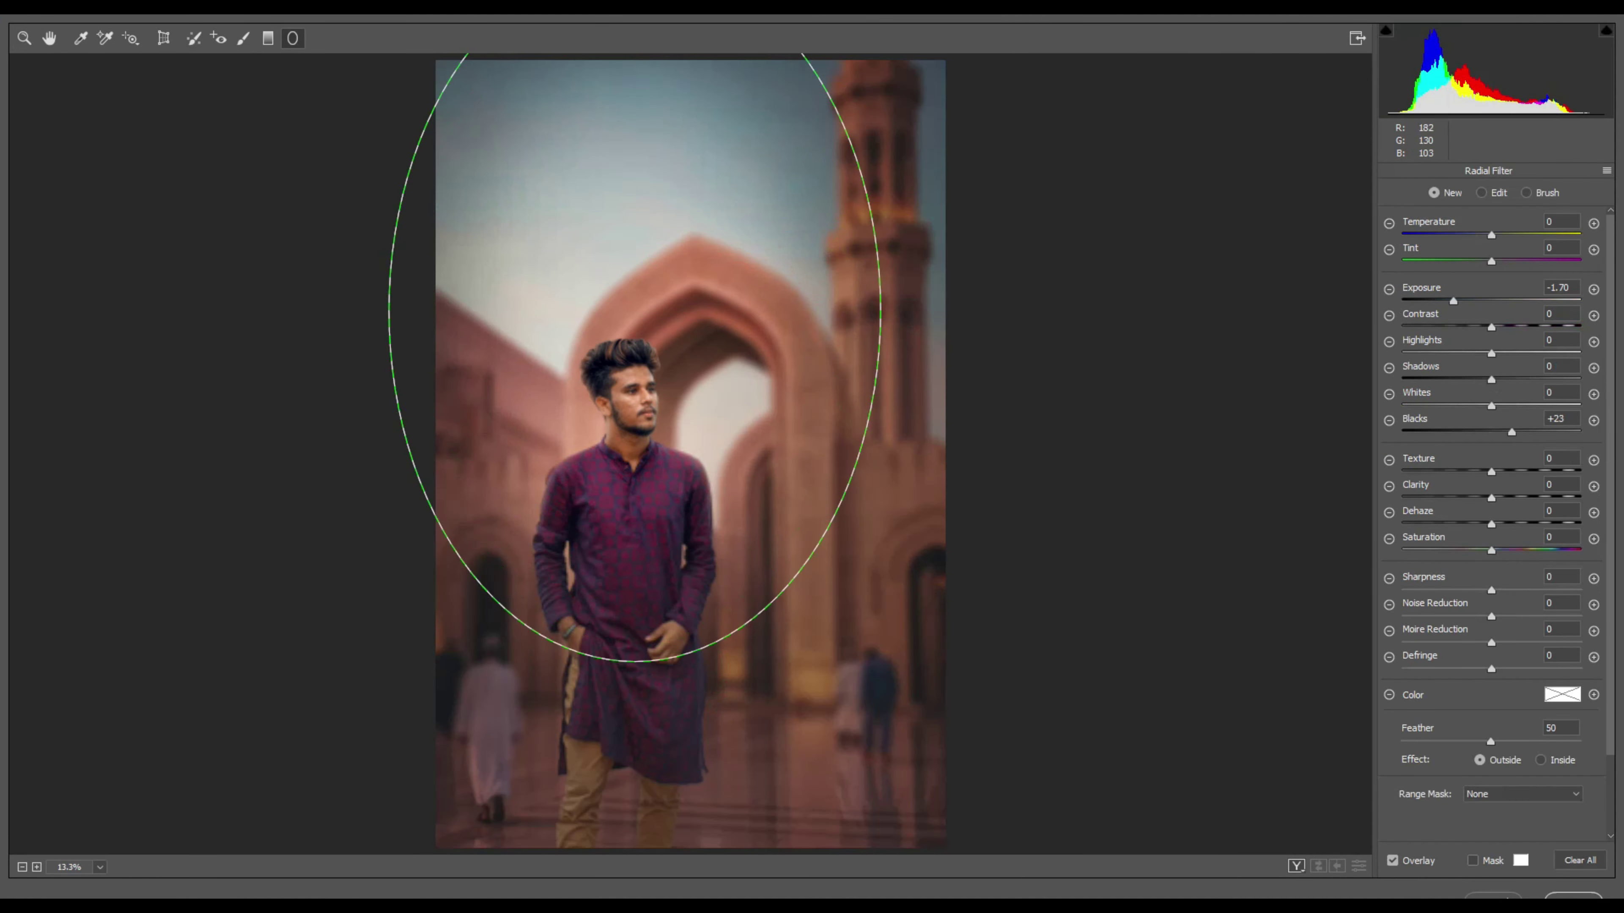
left_click_drag(634, 311, 656, 366)
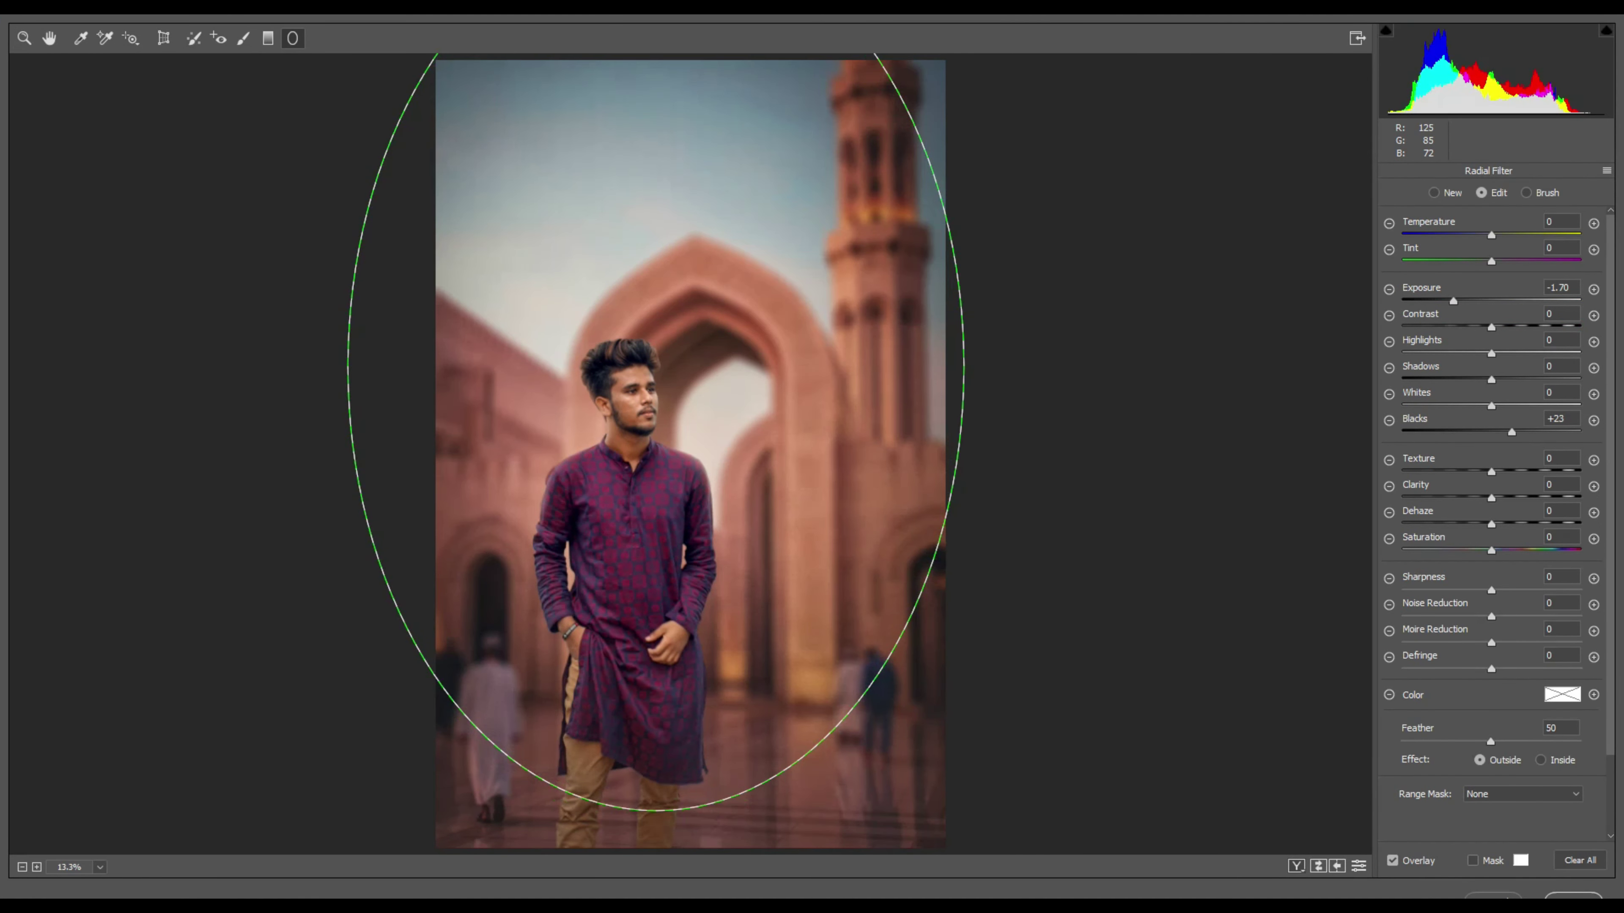
left_click_drag(1452, 300, 1444, 301)
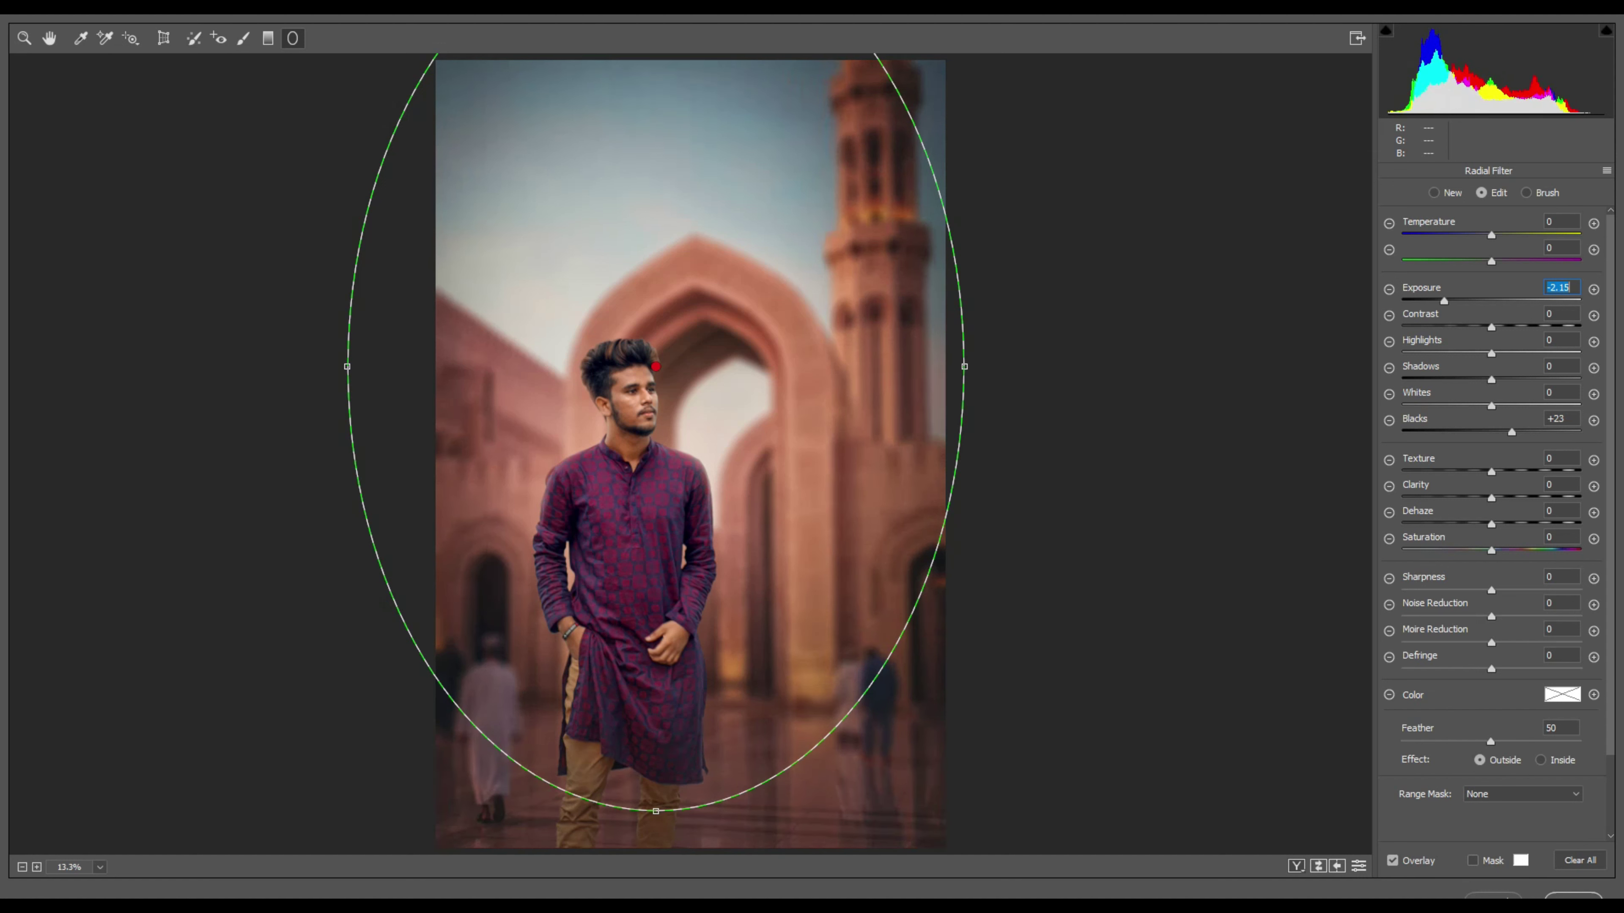
left_click(24, 37)
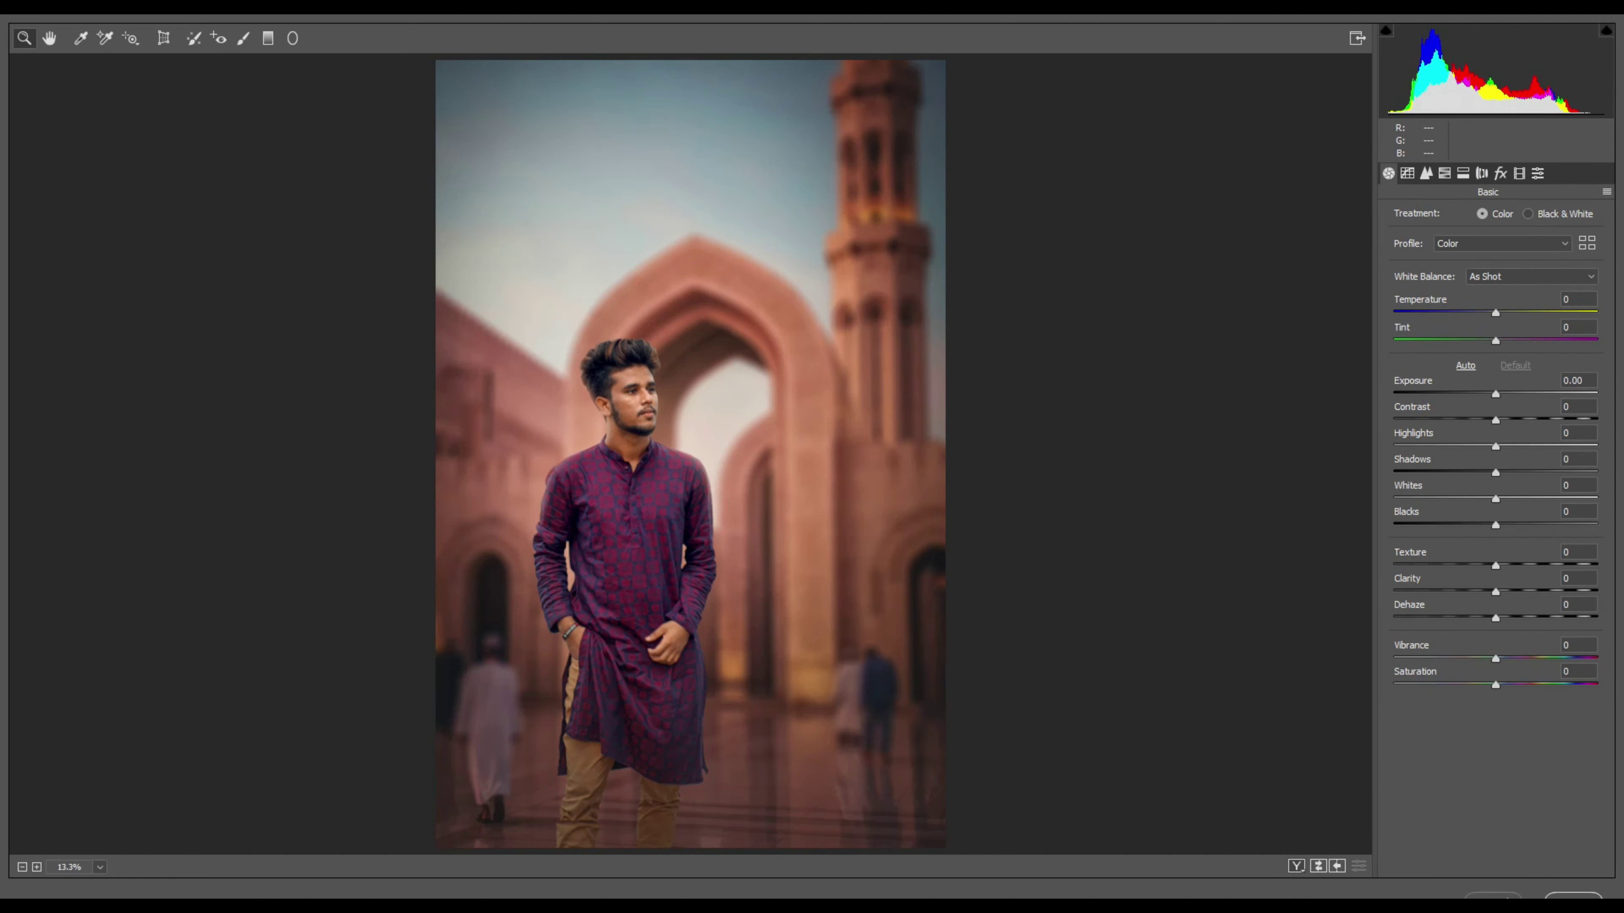
In Camera Raw, set Shadows +35, Highlights -28, Whites -23 and Blacks -13
type("35")
key("shift+Tab")
type("-27")
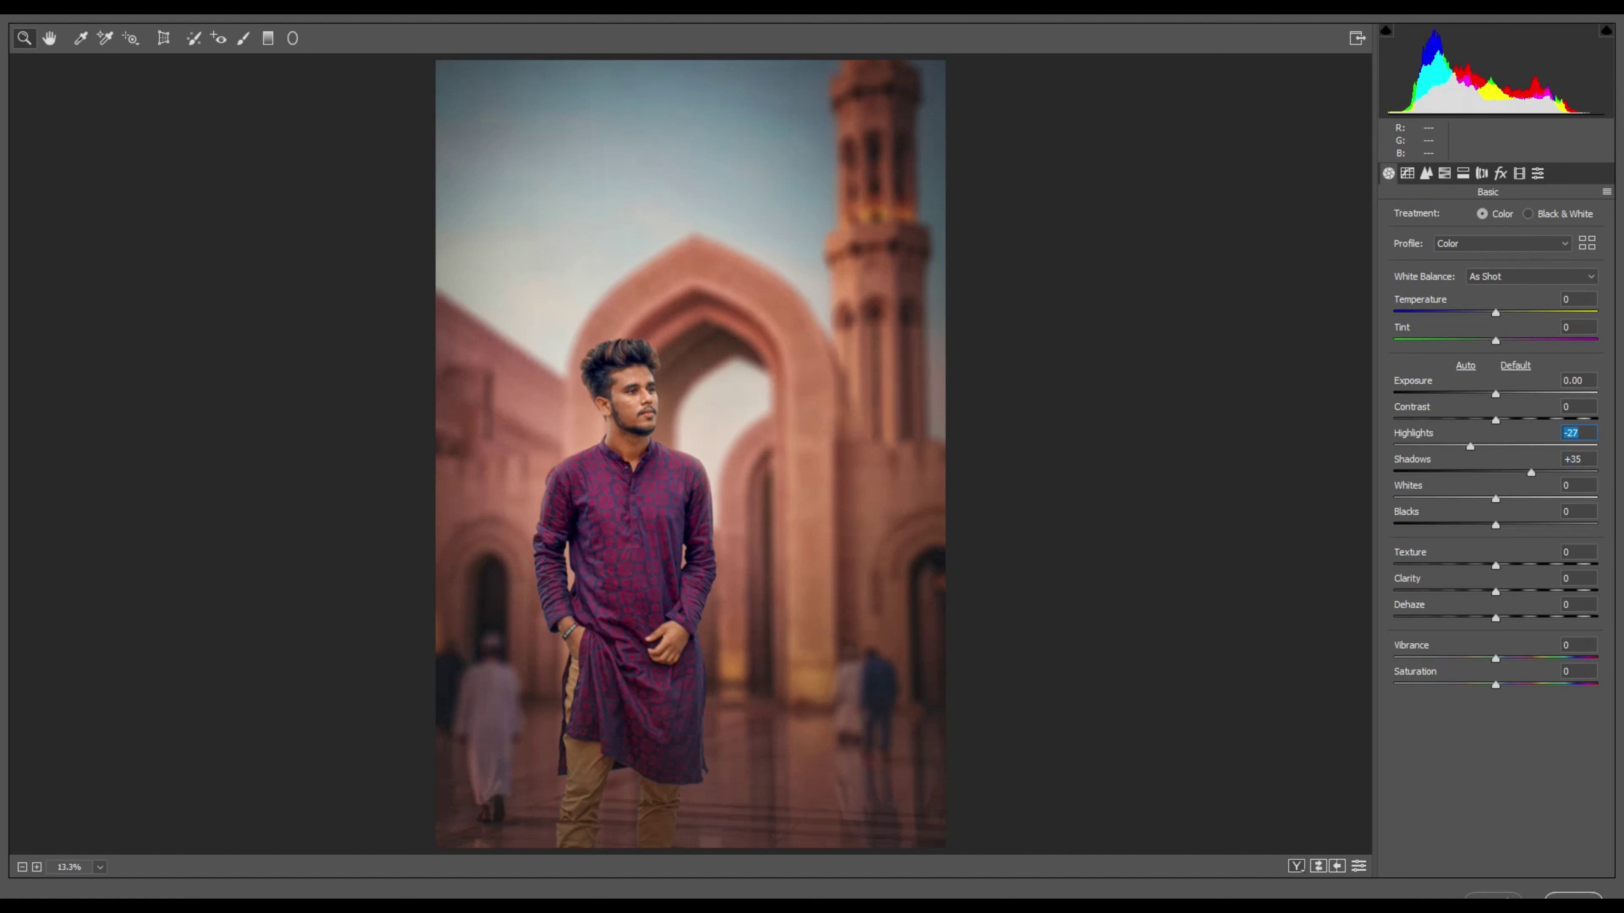
type("-28")
key("Tab")
key("Tab")
type("-23")
key("Tab")
type("-13")
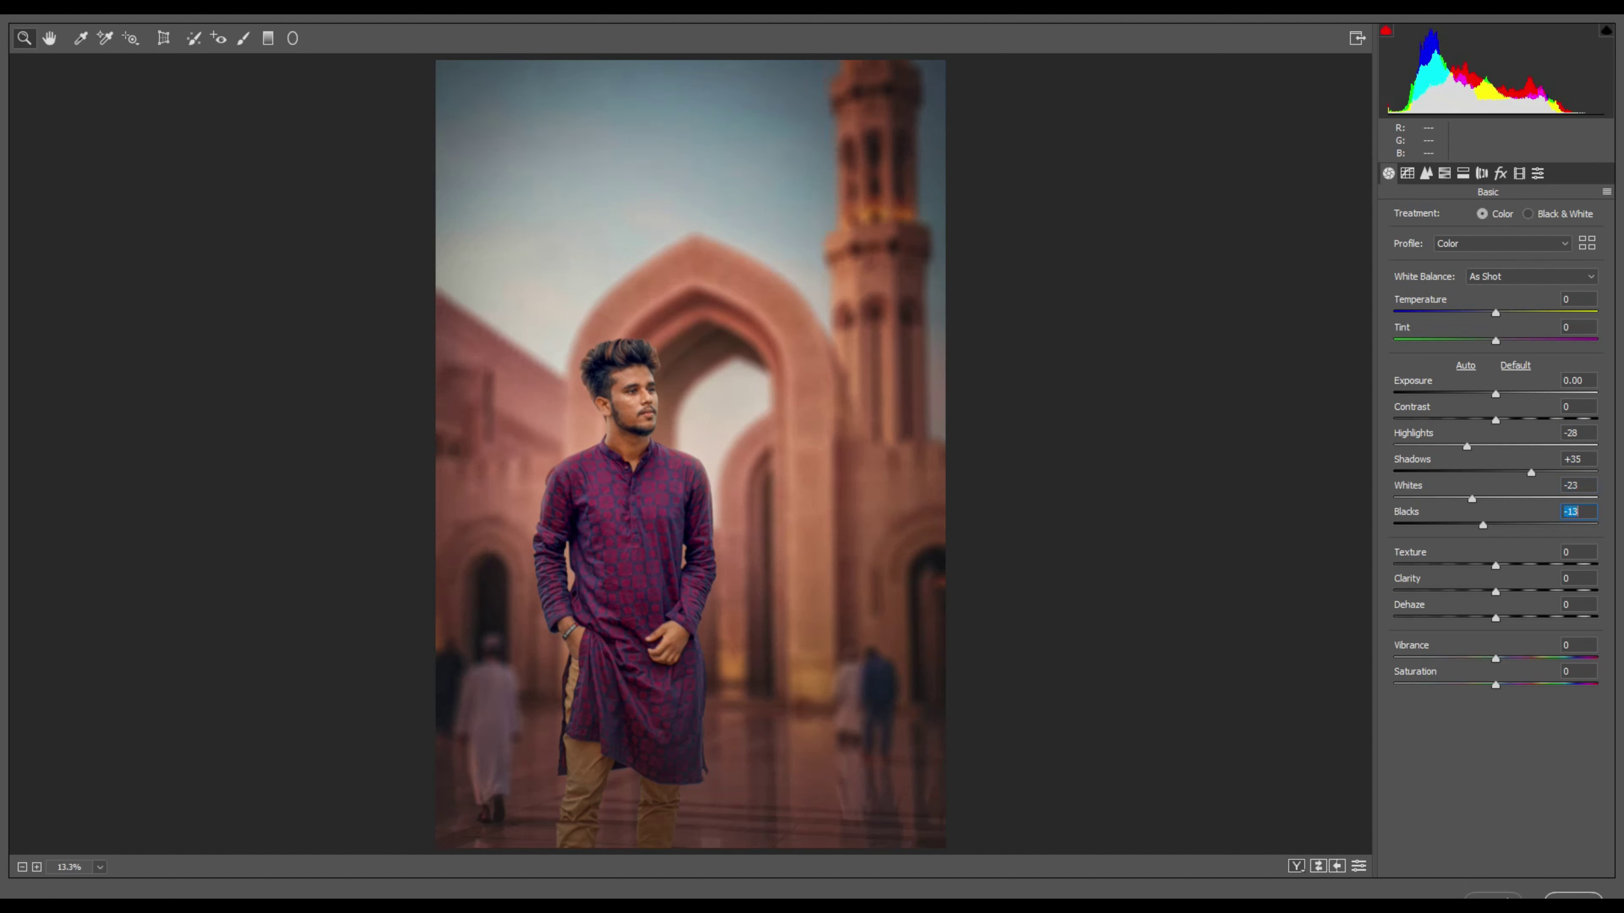
Set Sharpening to 31, Reds saturation to +31 and Oranges saturation to -9
key("ctrl+alt+3")
type("31")
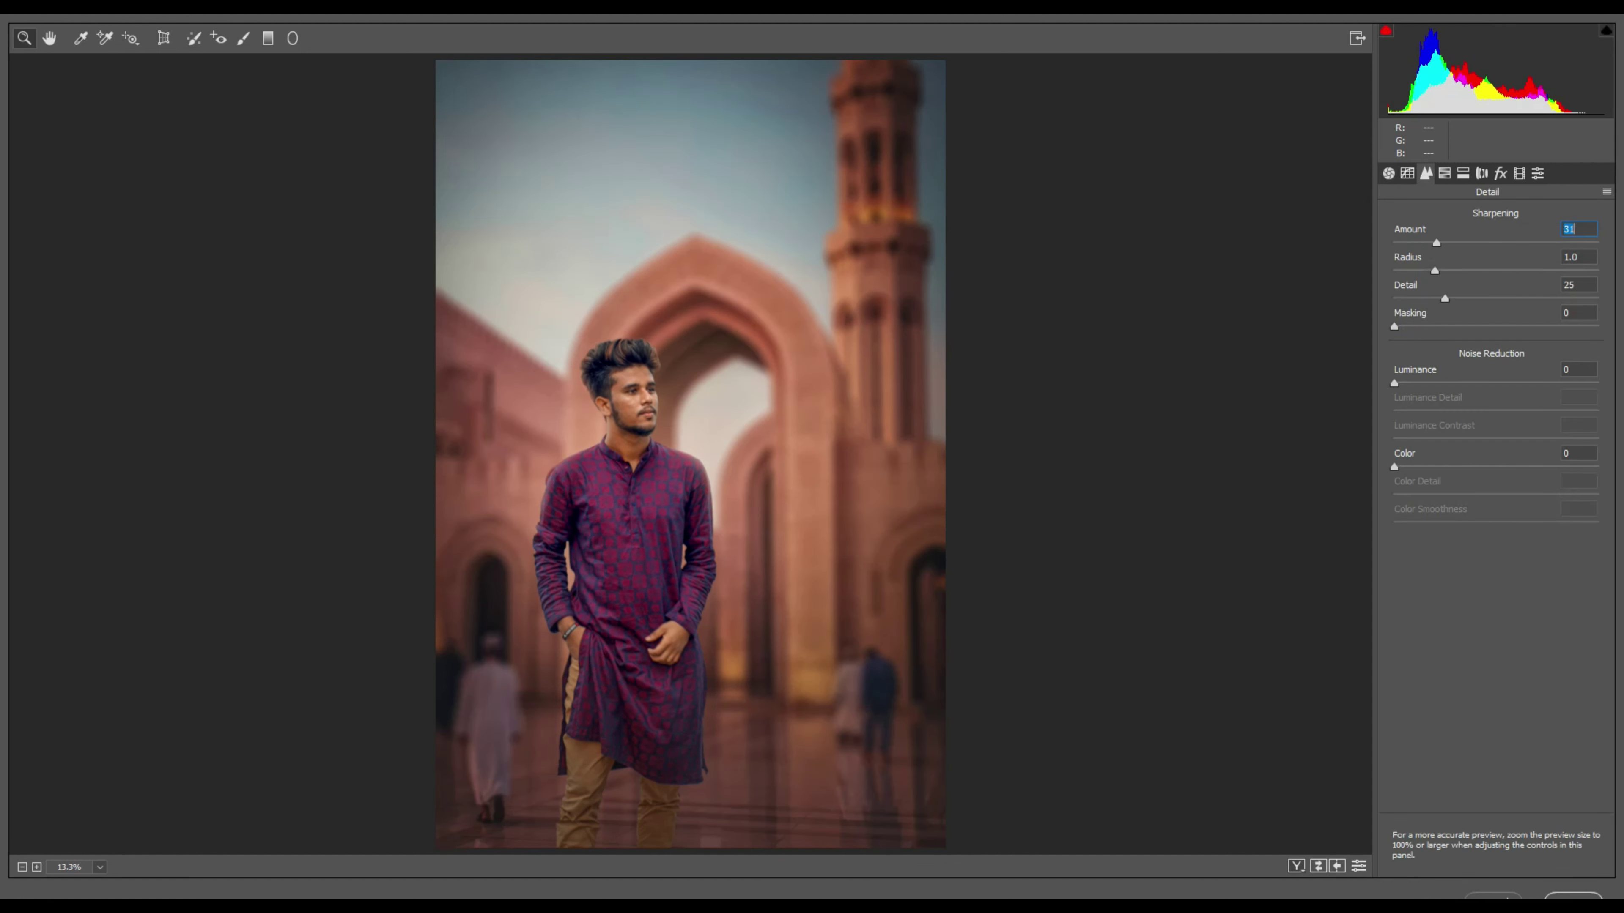
key("ctrl+alt+4")
type("31")
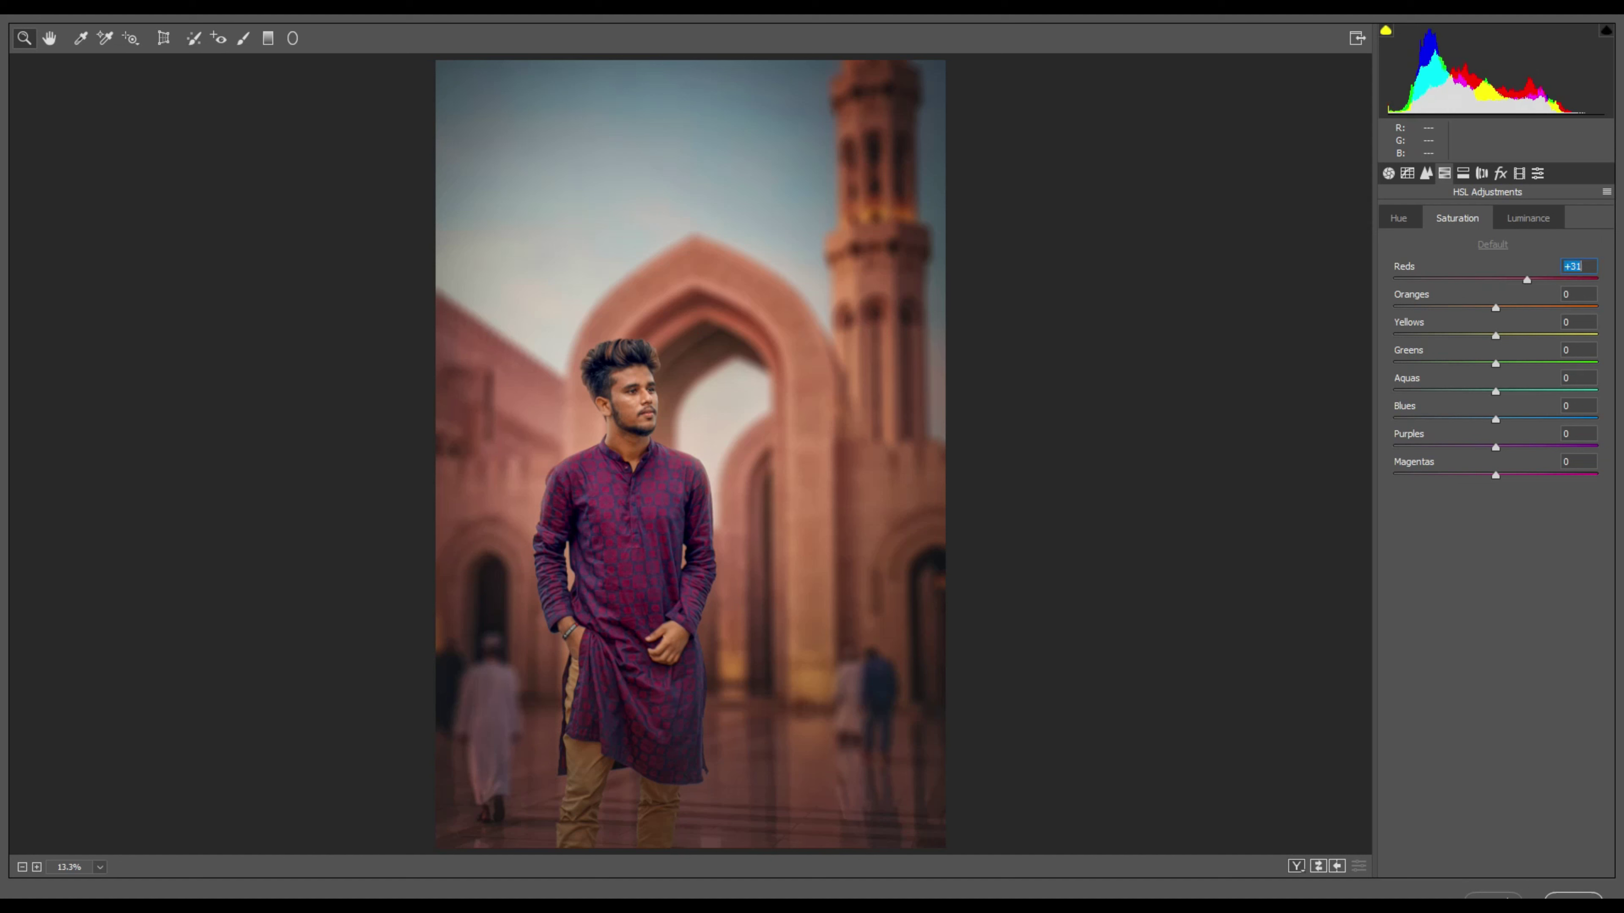
key("Tab")
type("-12")
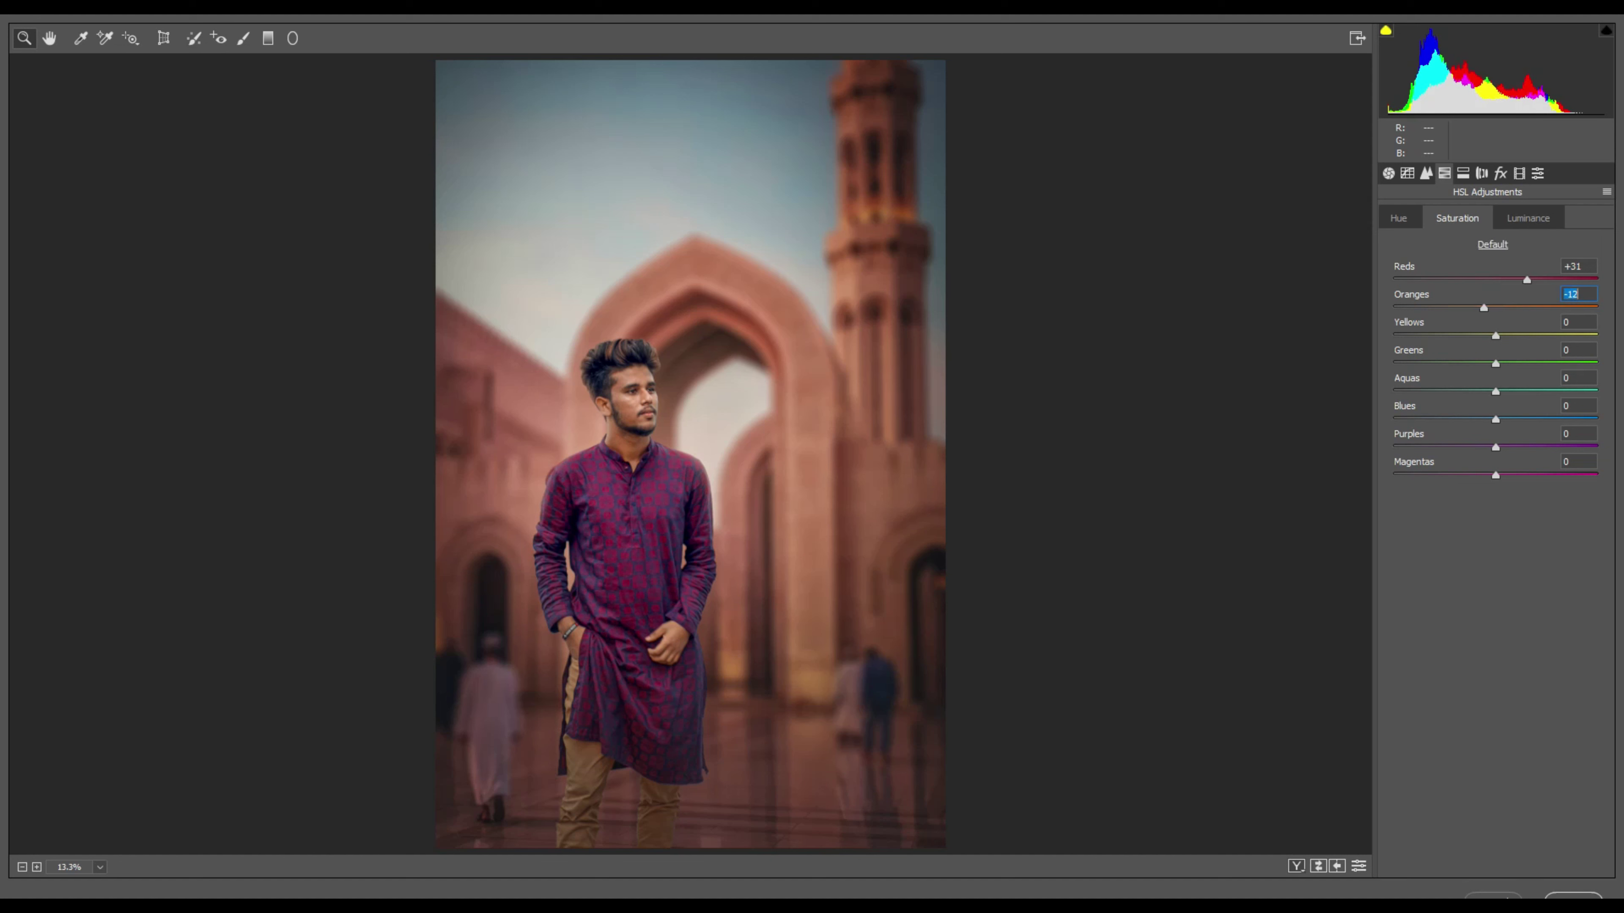
key("Up")
key("Up")
key("Up")
key("Up")
key("Up")
key("Up")
key("Up")
key("Up")
key("Up")
Set calibration Blue Primary hue +12 and saturation +23, then apply the Camera Raw grade
key("ctrl+alt+8")
type("33")
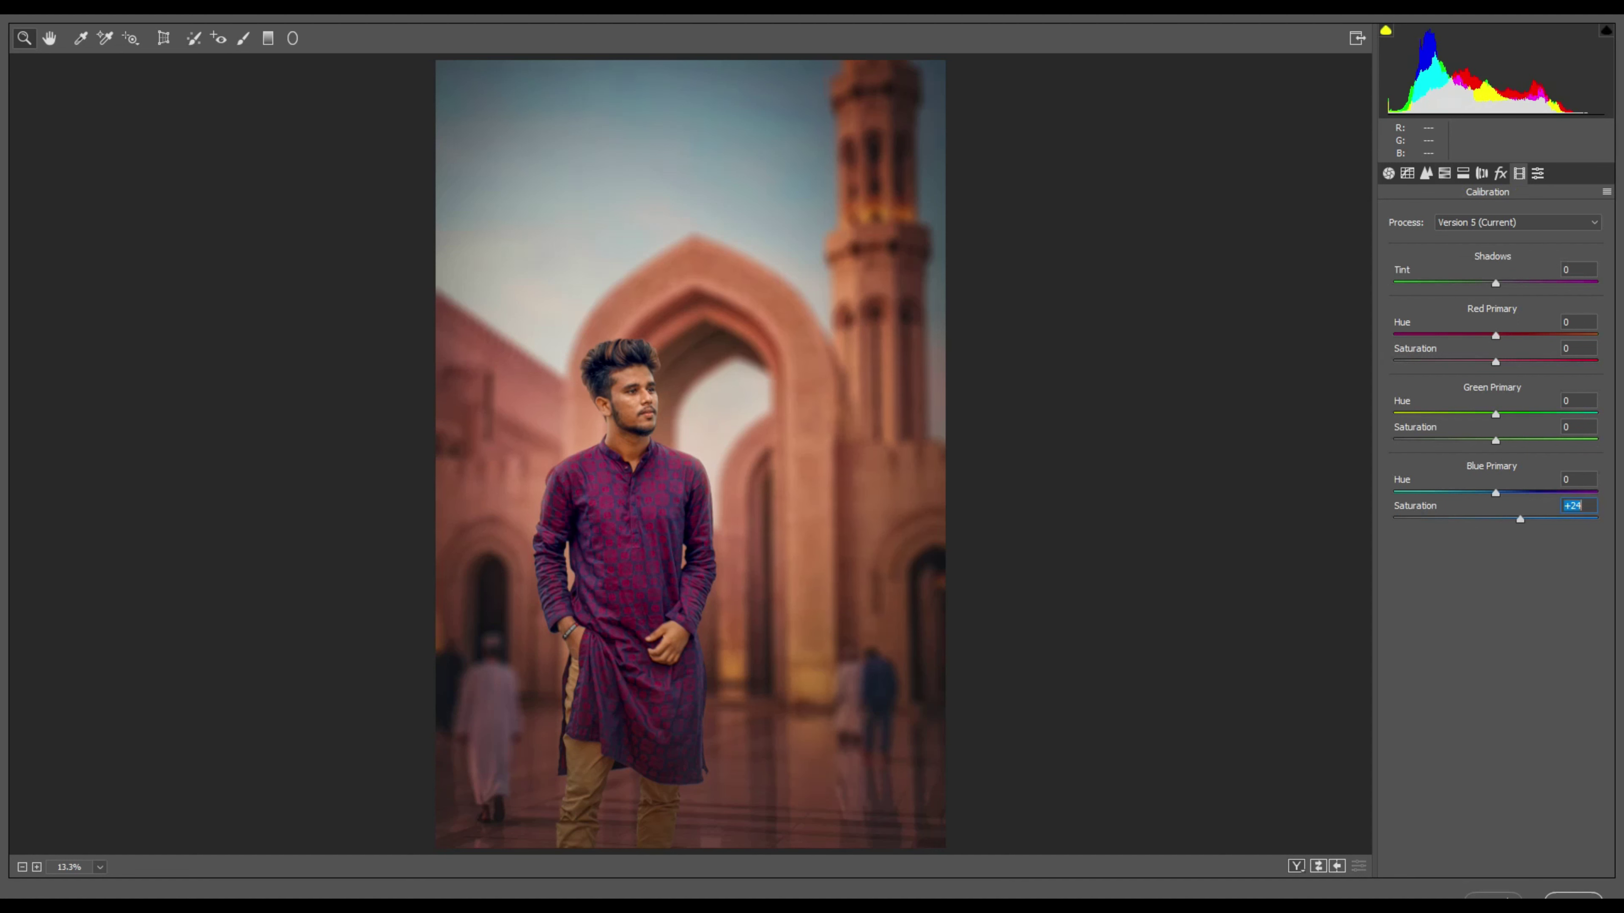
key("shift+Tab")
type("13")
key("Up")
key("Up")
key("Up")
key("Tab")
type("20")
key("Up")
key("Up")
key("Up")
key("shift+Tab")
key("Down")
key("Down")
key("Down")
key("Return")
scroll(639, 409, "up", 3)
key("Return")
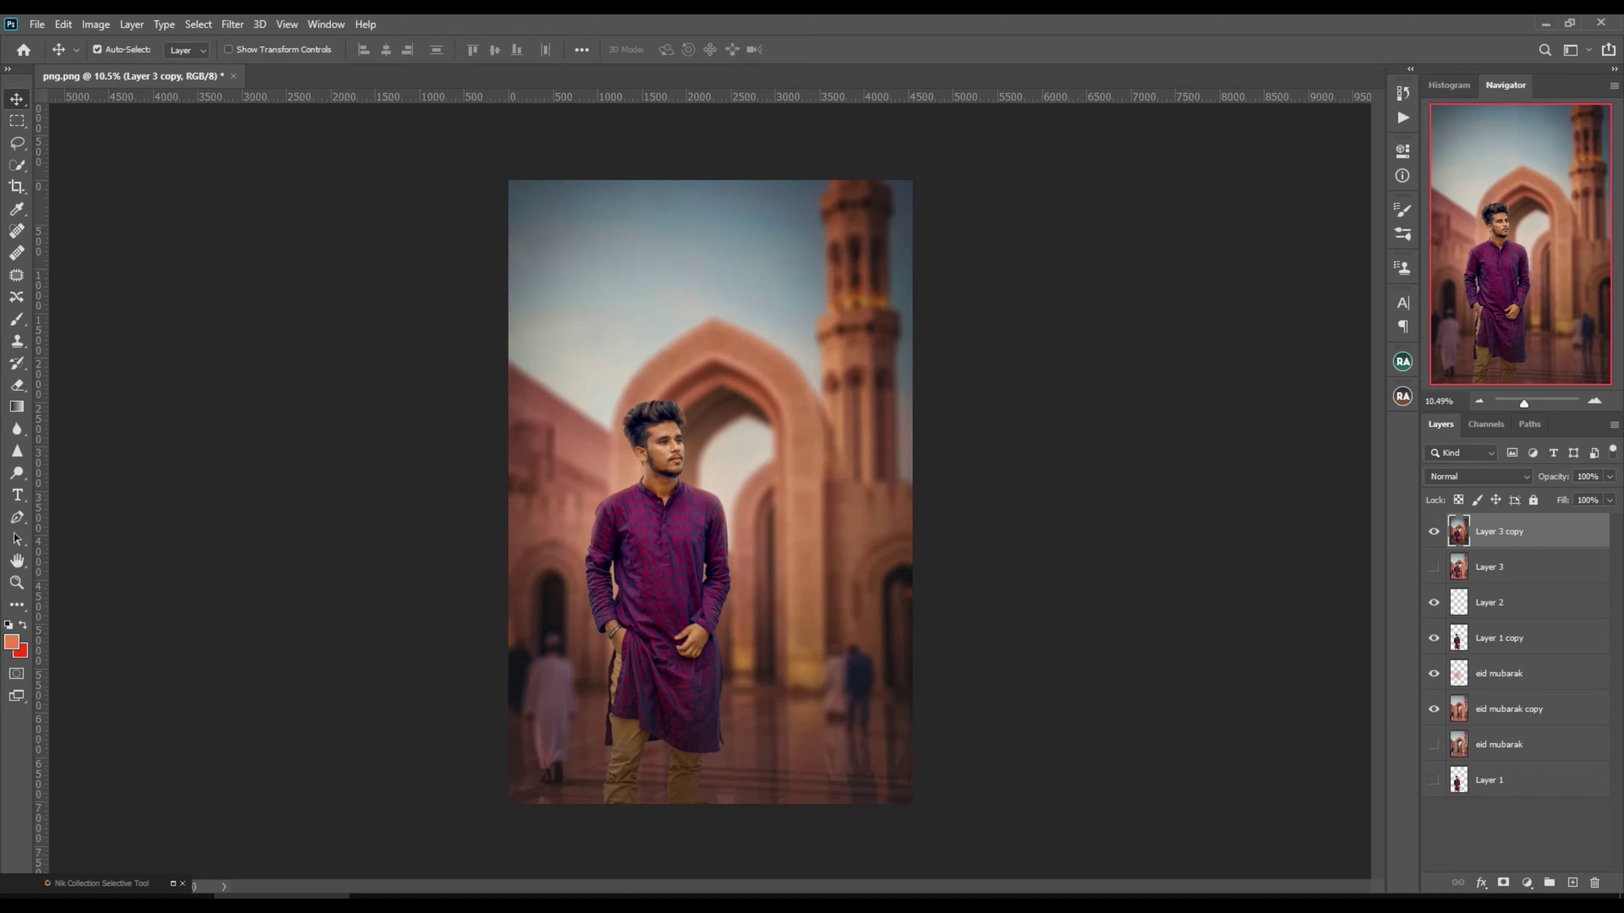
Duplicate the layer and add Selective Color: Reds Cyan -26, Magenta -16; Neutrals Cyan +15
key("ctrl+j")
left_click(1527, 882)
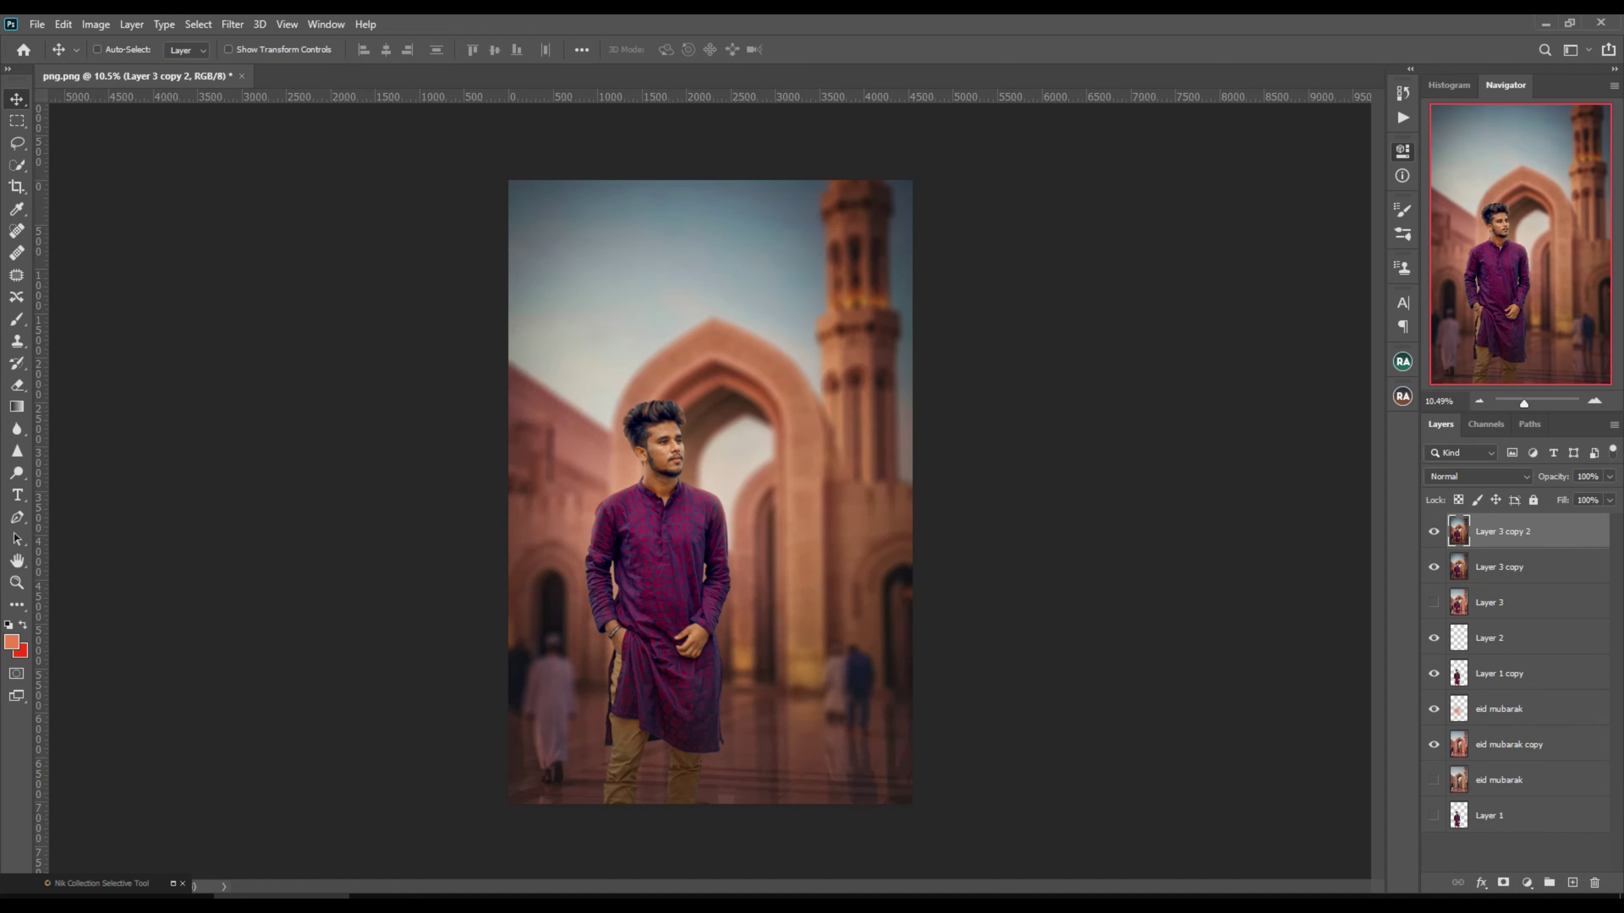
mouse_move(1285, 254)
left_mouse_down()
mouse_move(1266, 254)
mouse_move(1274, 288)
left_mouse_up()
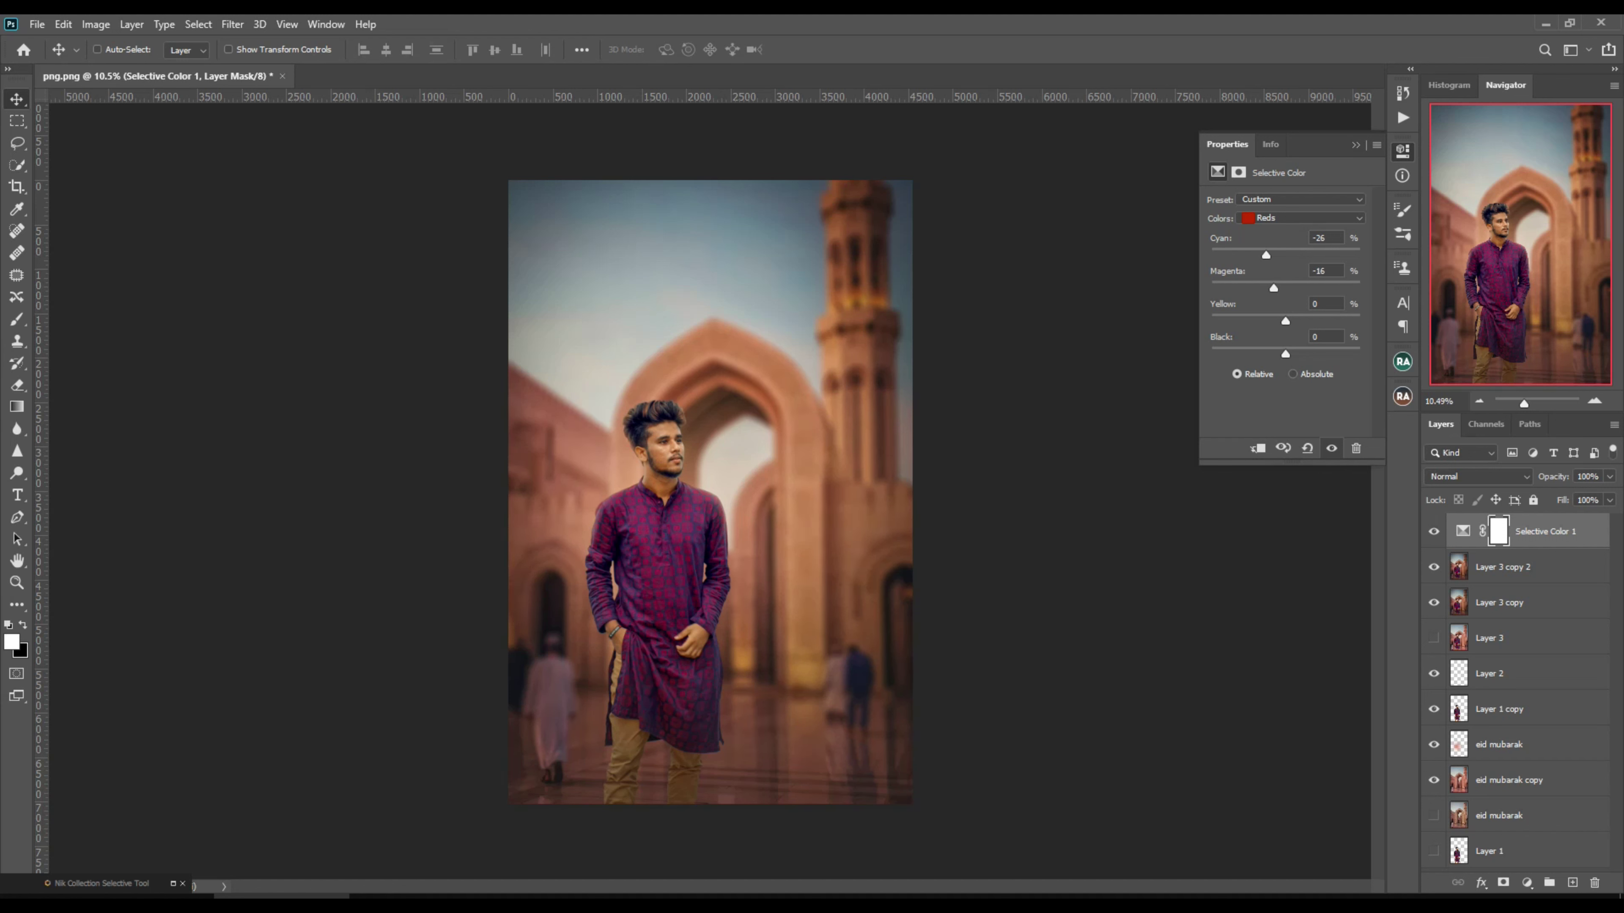
left_click(1301, 218)
left_click(1298, 326)
left_click_drag(1286, 254, 1290, 288)
left_click(1355, 144)
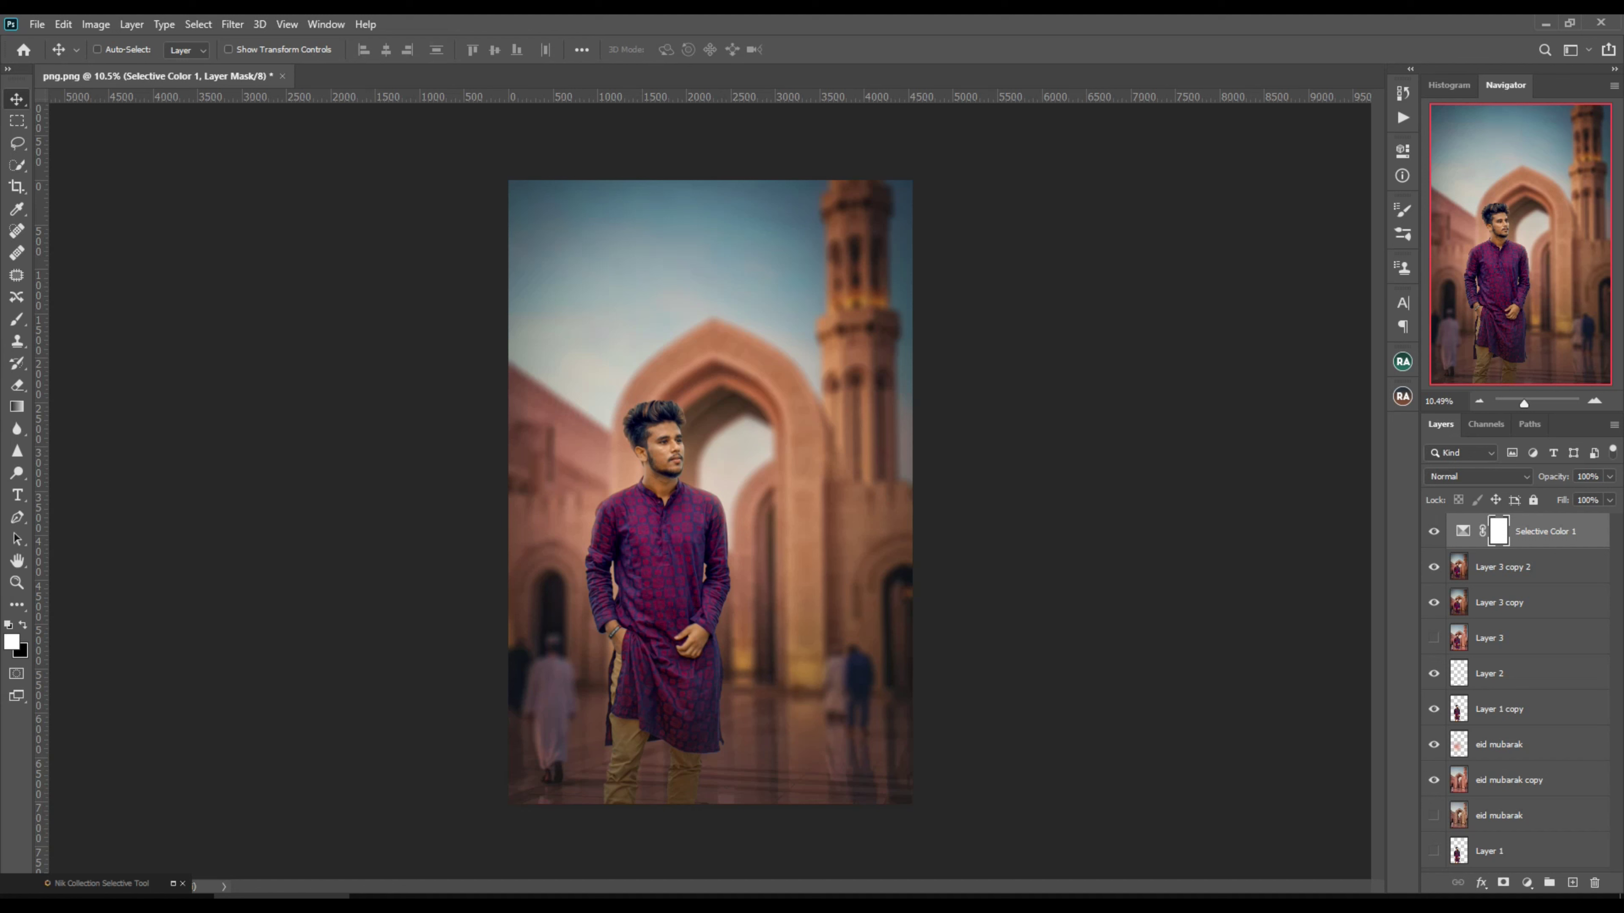
Flatten the image discarding hidden layers, duplicate it as Layer 1, and hide Background
left_click(1512, 567)
right_click(1511, 567)
left_click(1374, 708)
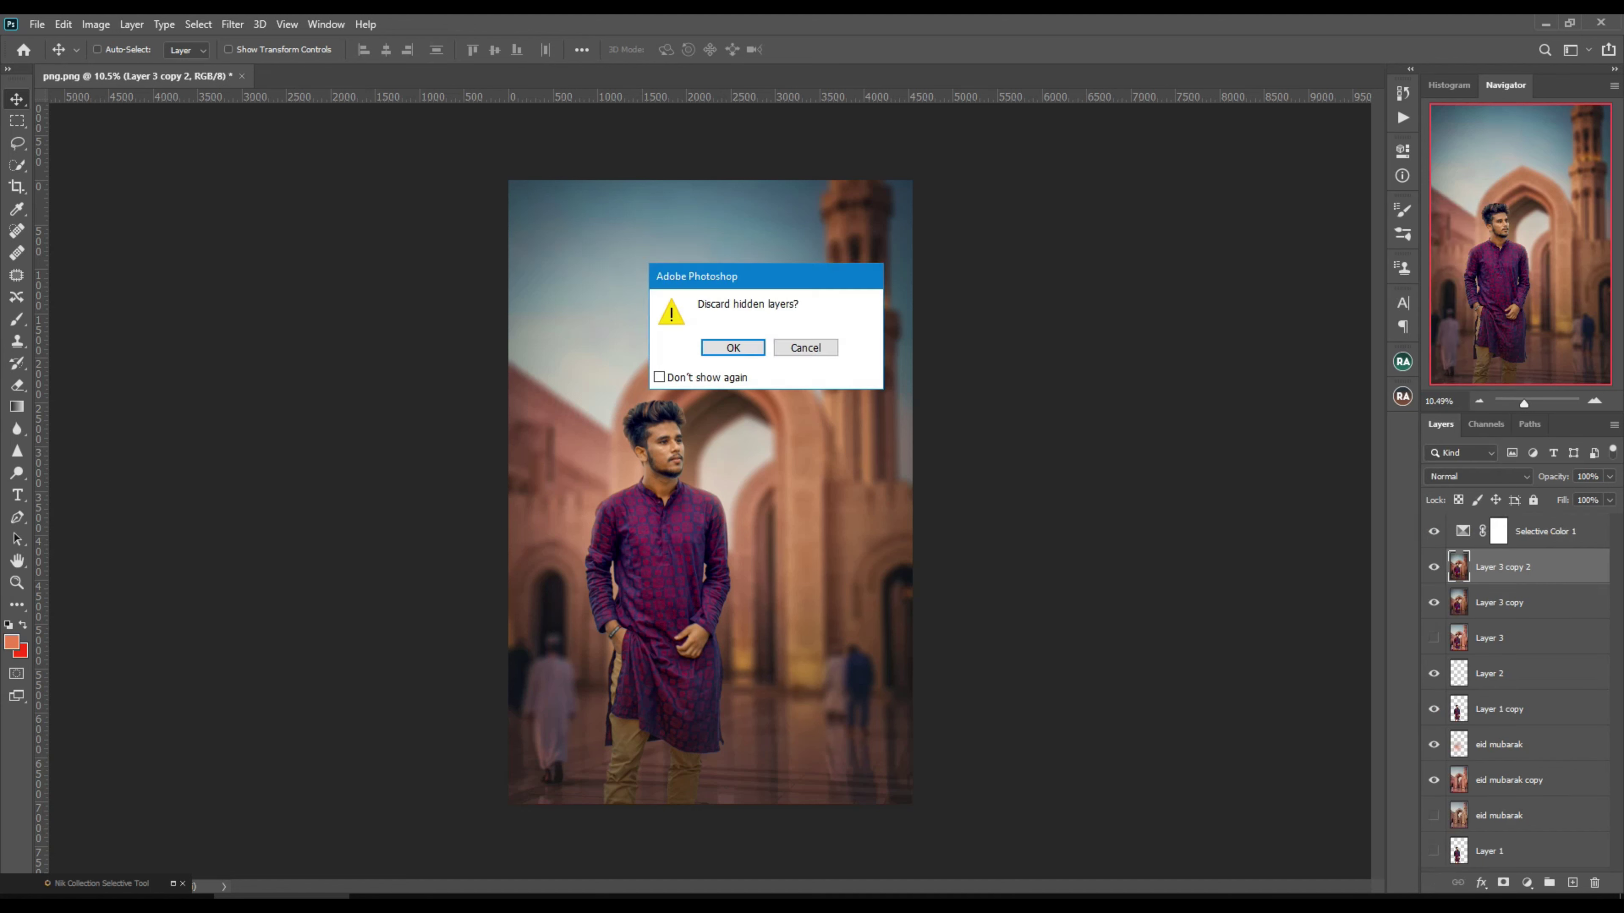
left_click(733, 347)
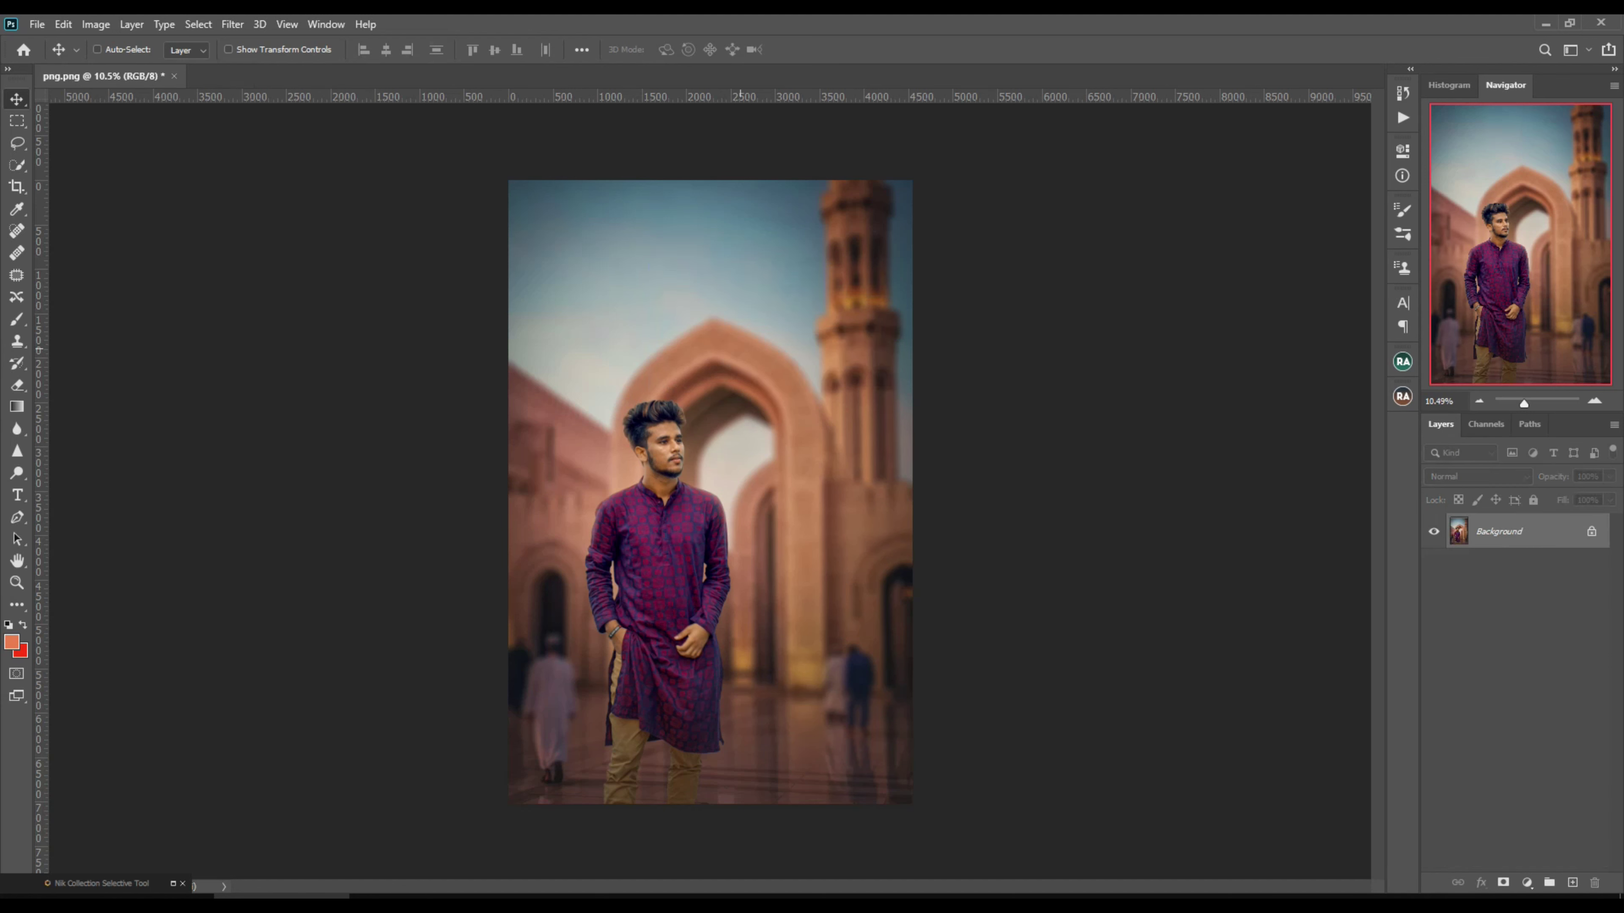
key("ctrl+j")
left_click(1434, 567)
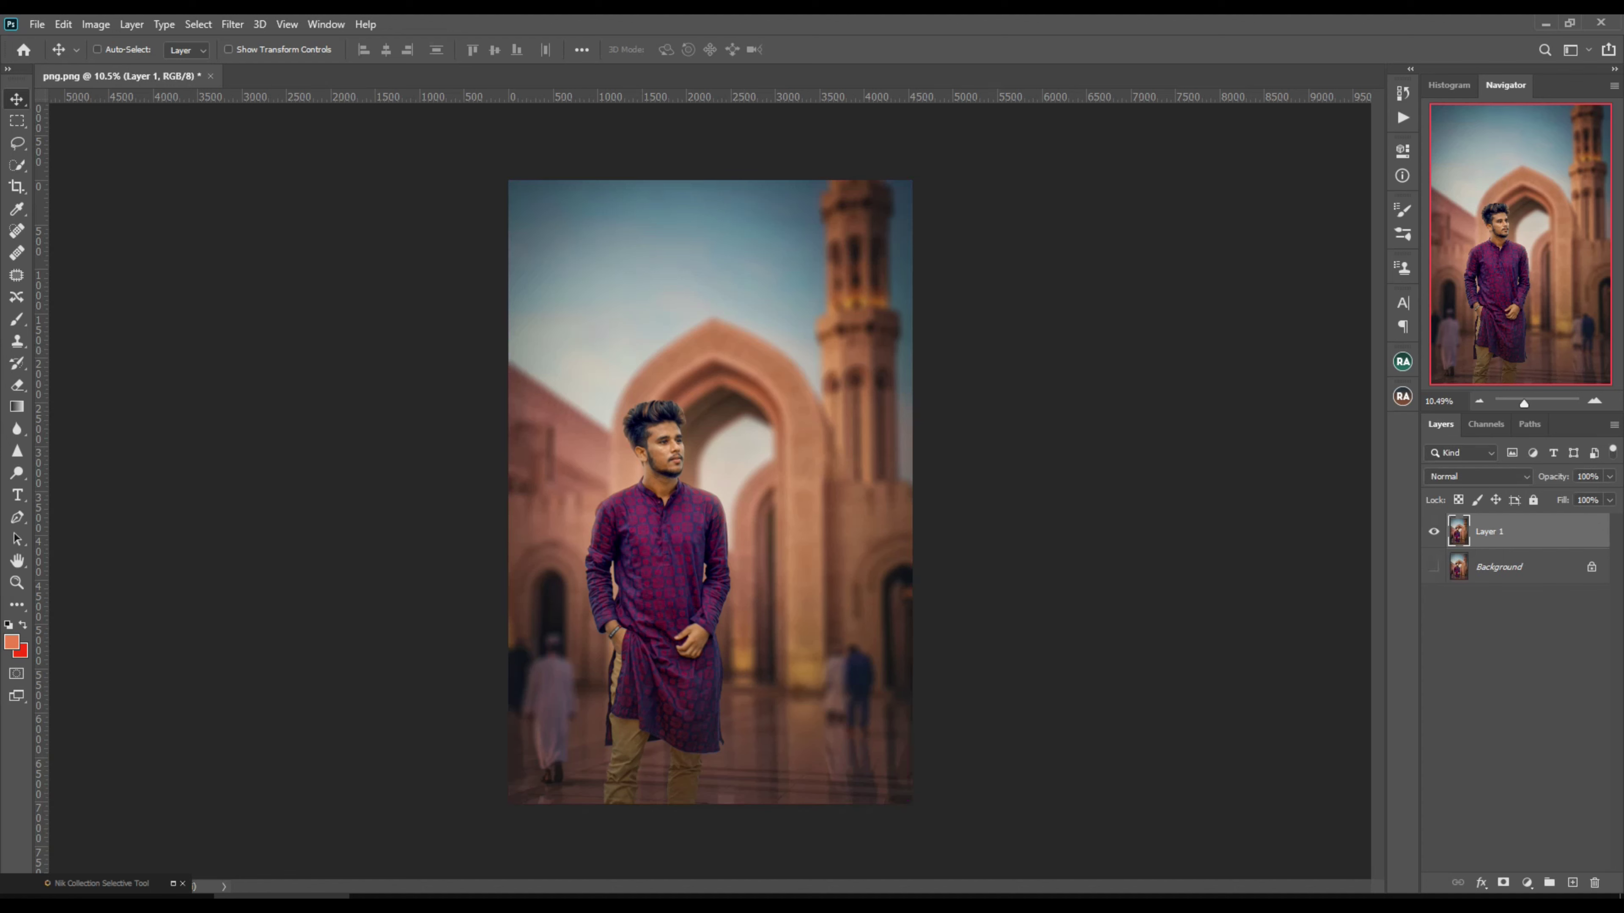
Drag the Eid Mubarak text image into the poster and move it up into the sky
left_click(1546, 24)
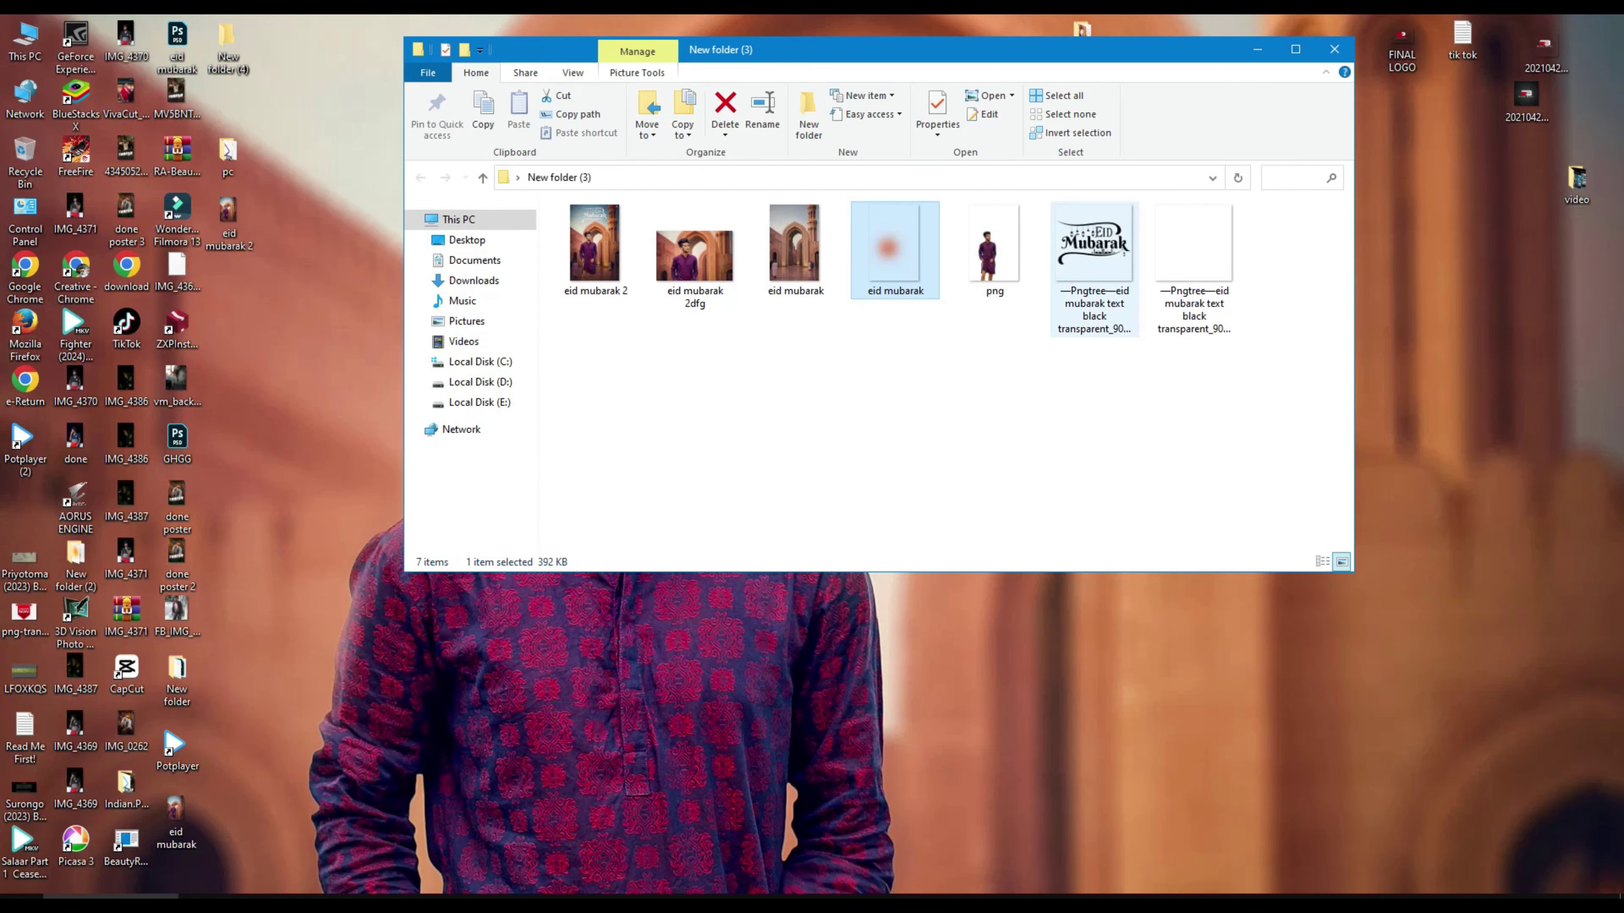
left_click_drag(1094, 268, 320, 851)
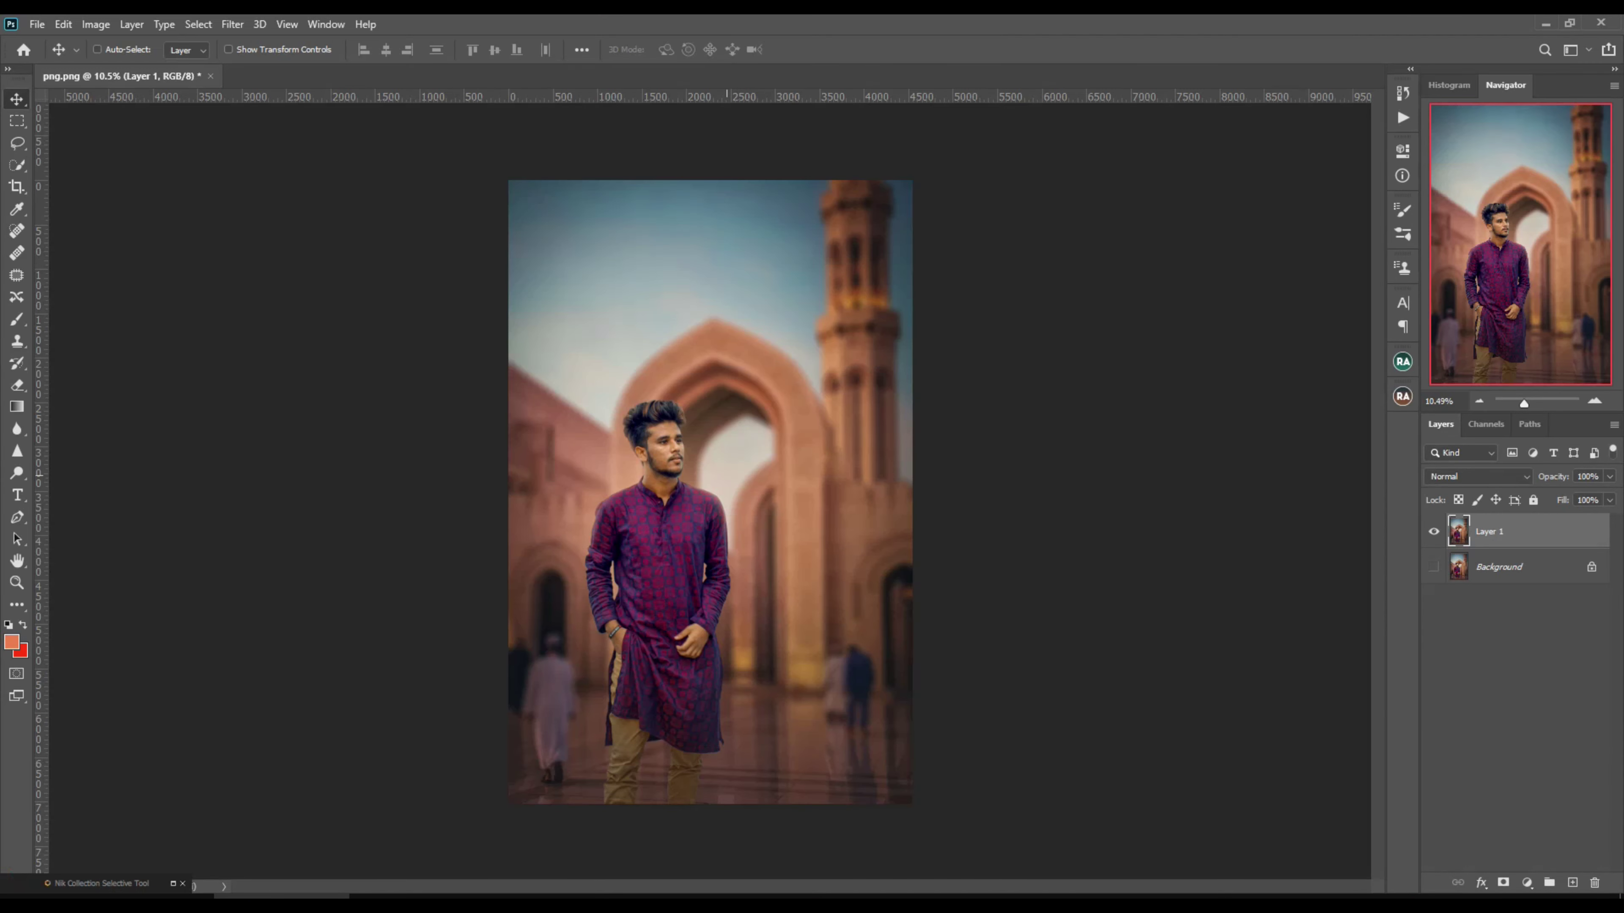
mouse_move(767, 441)
left_mouse_down()
mouse_move(766, 221)
mouse_move(788, 217)
left_mouse_up()
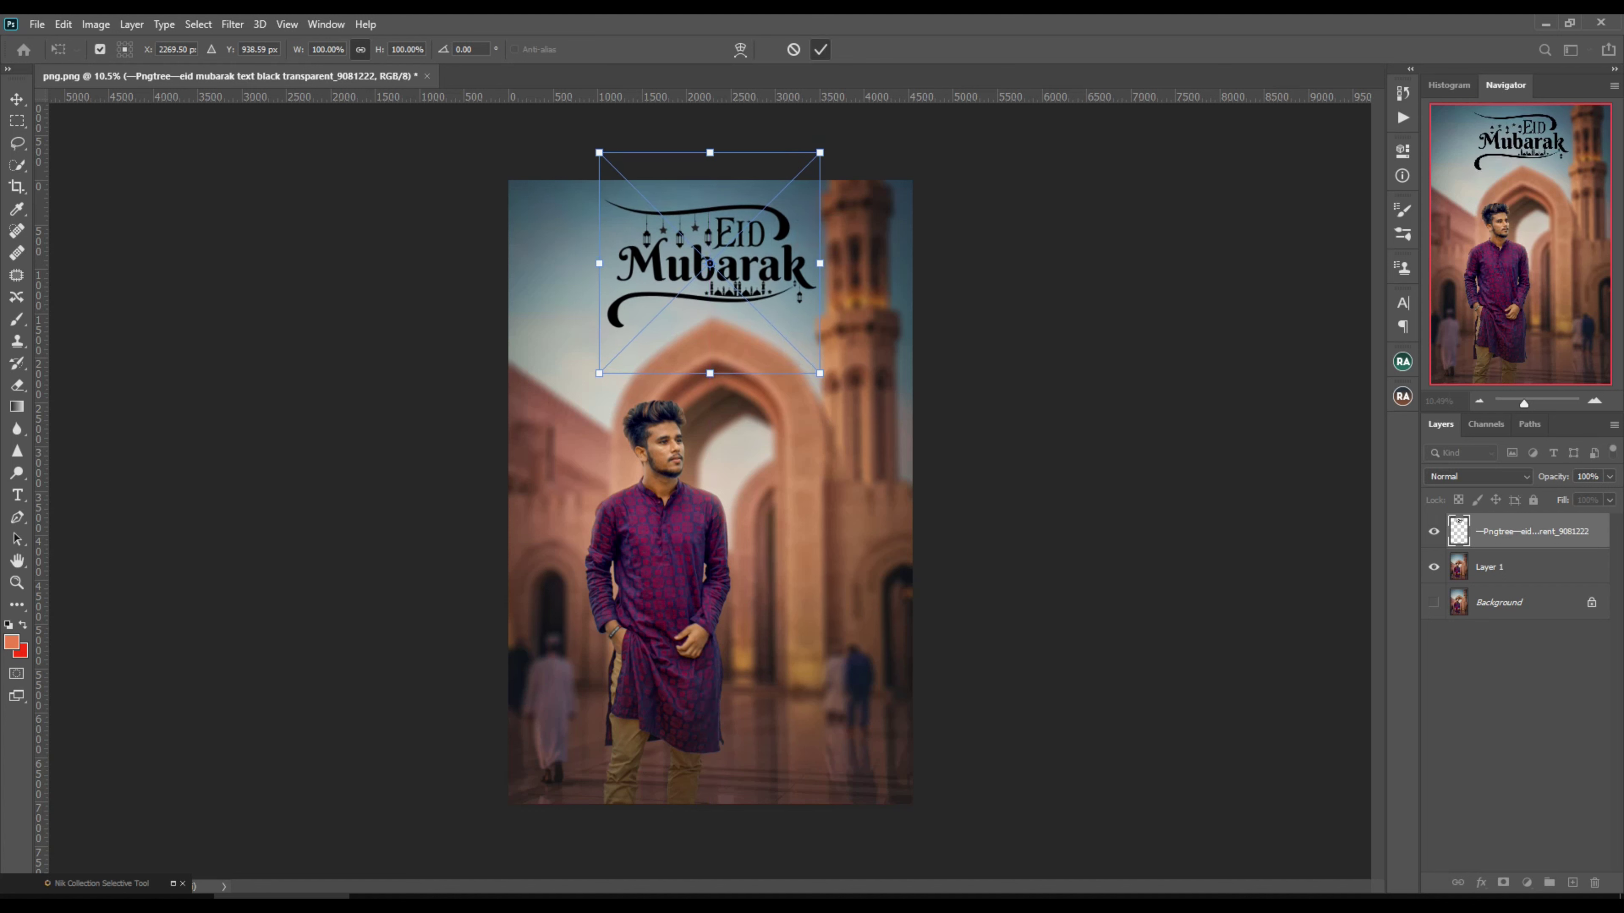
Commit the Eid Mubarak text and give it a white Color Overlay and soft Drop Shadow
left_click(820, 49)
left_click(1480, 882)
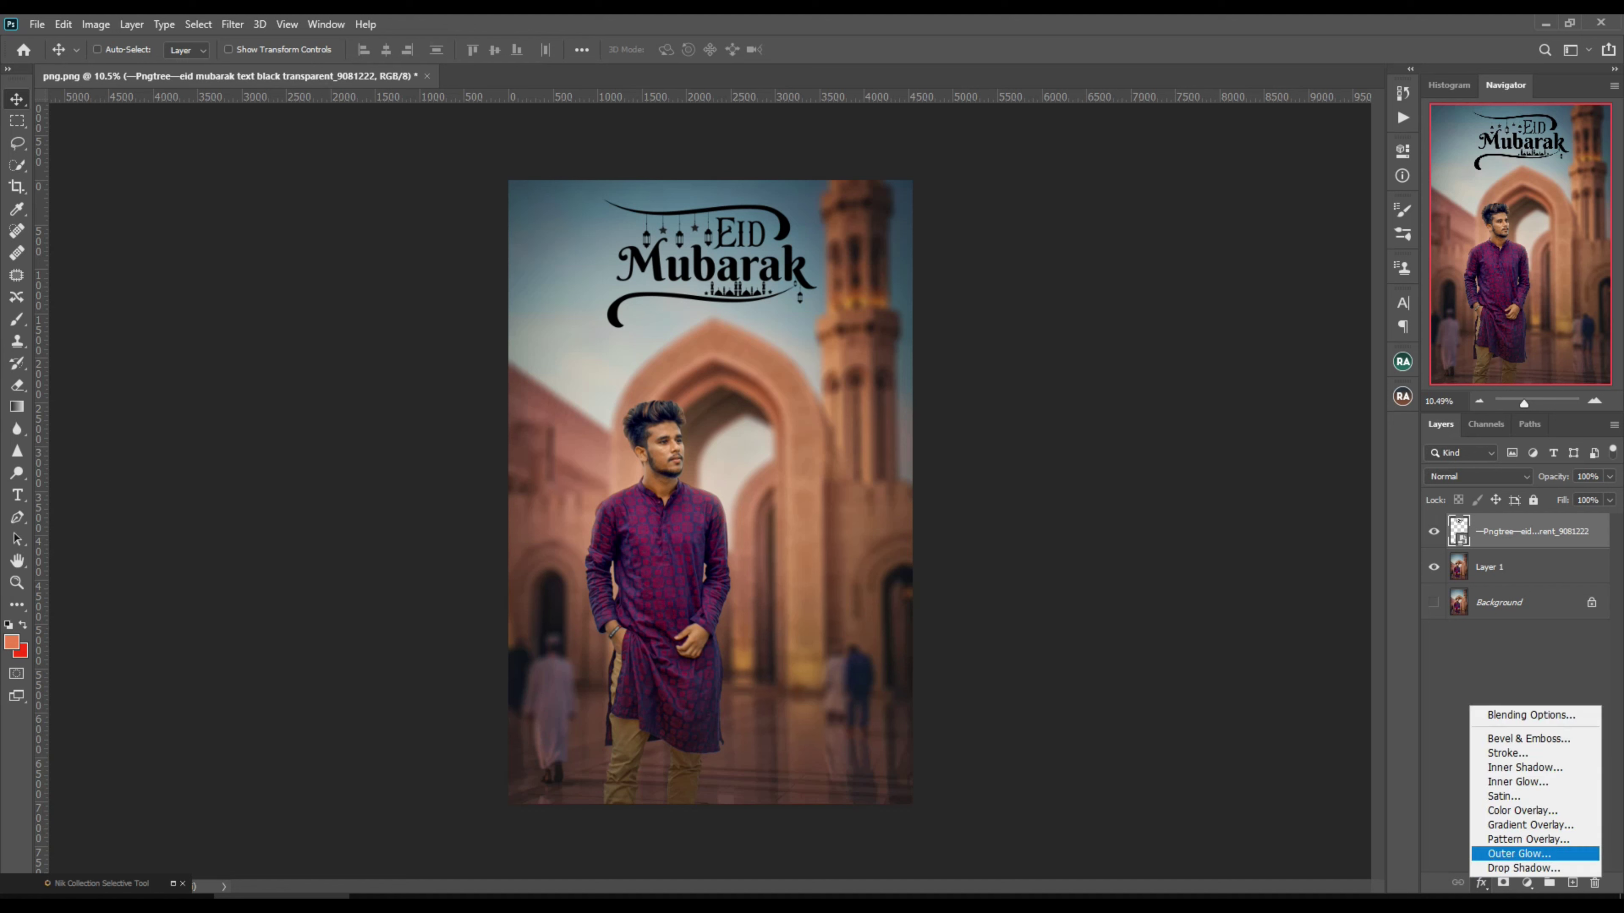
left_click(1521, 810)
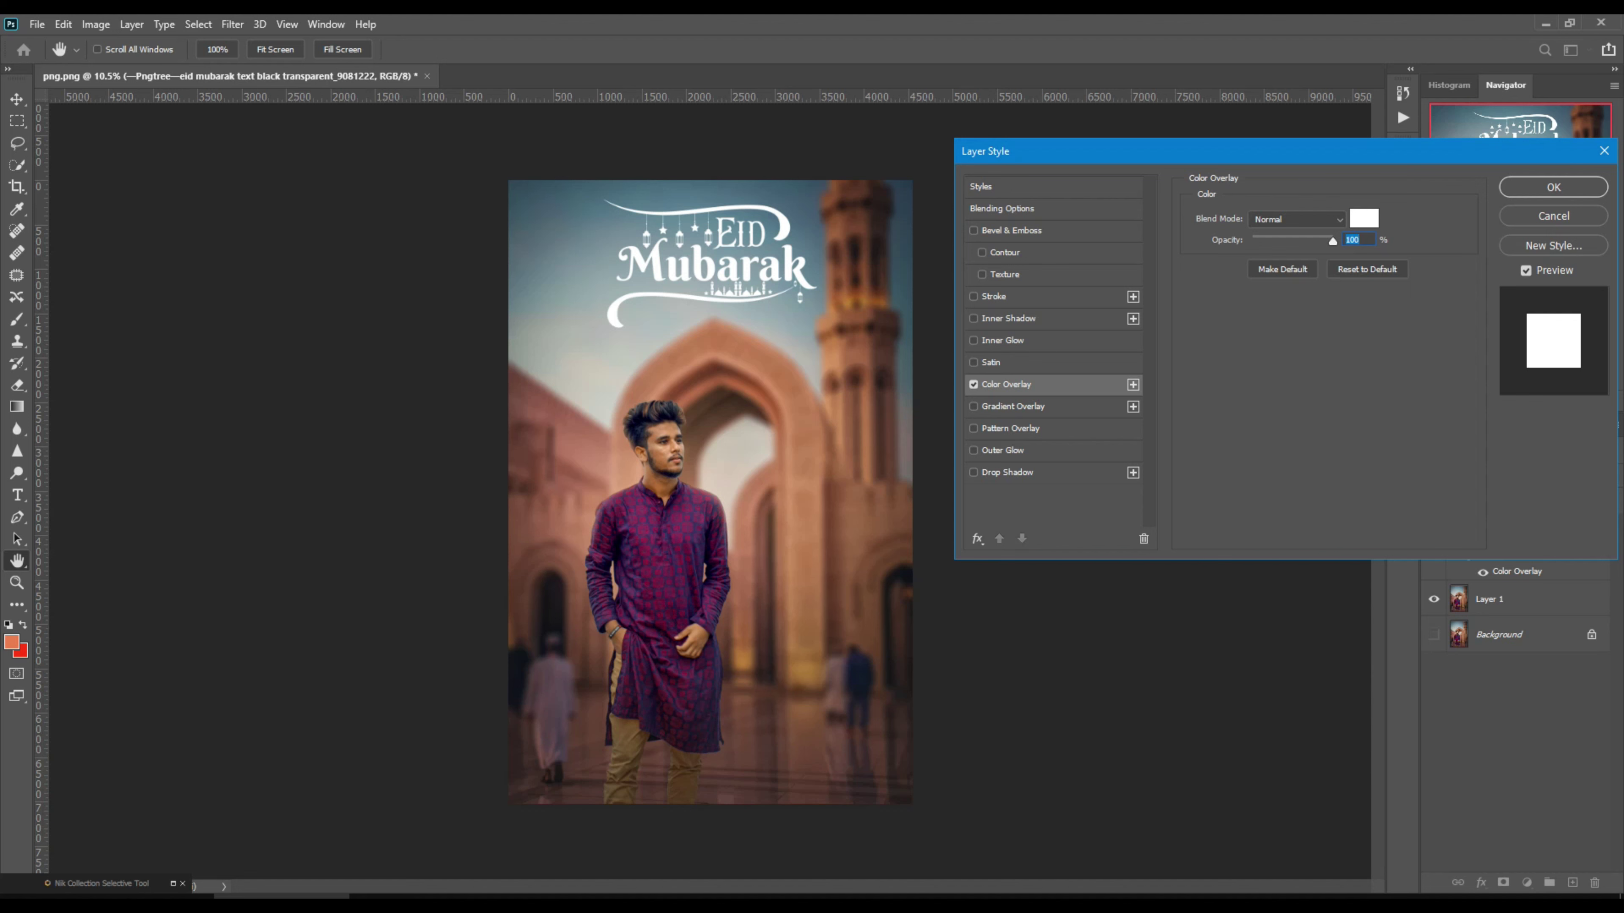
left_click(1007, 472)
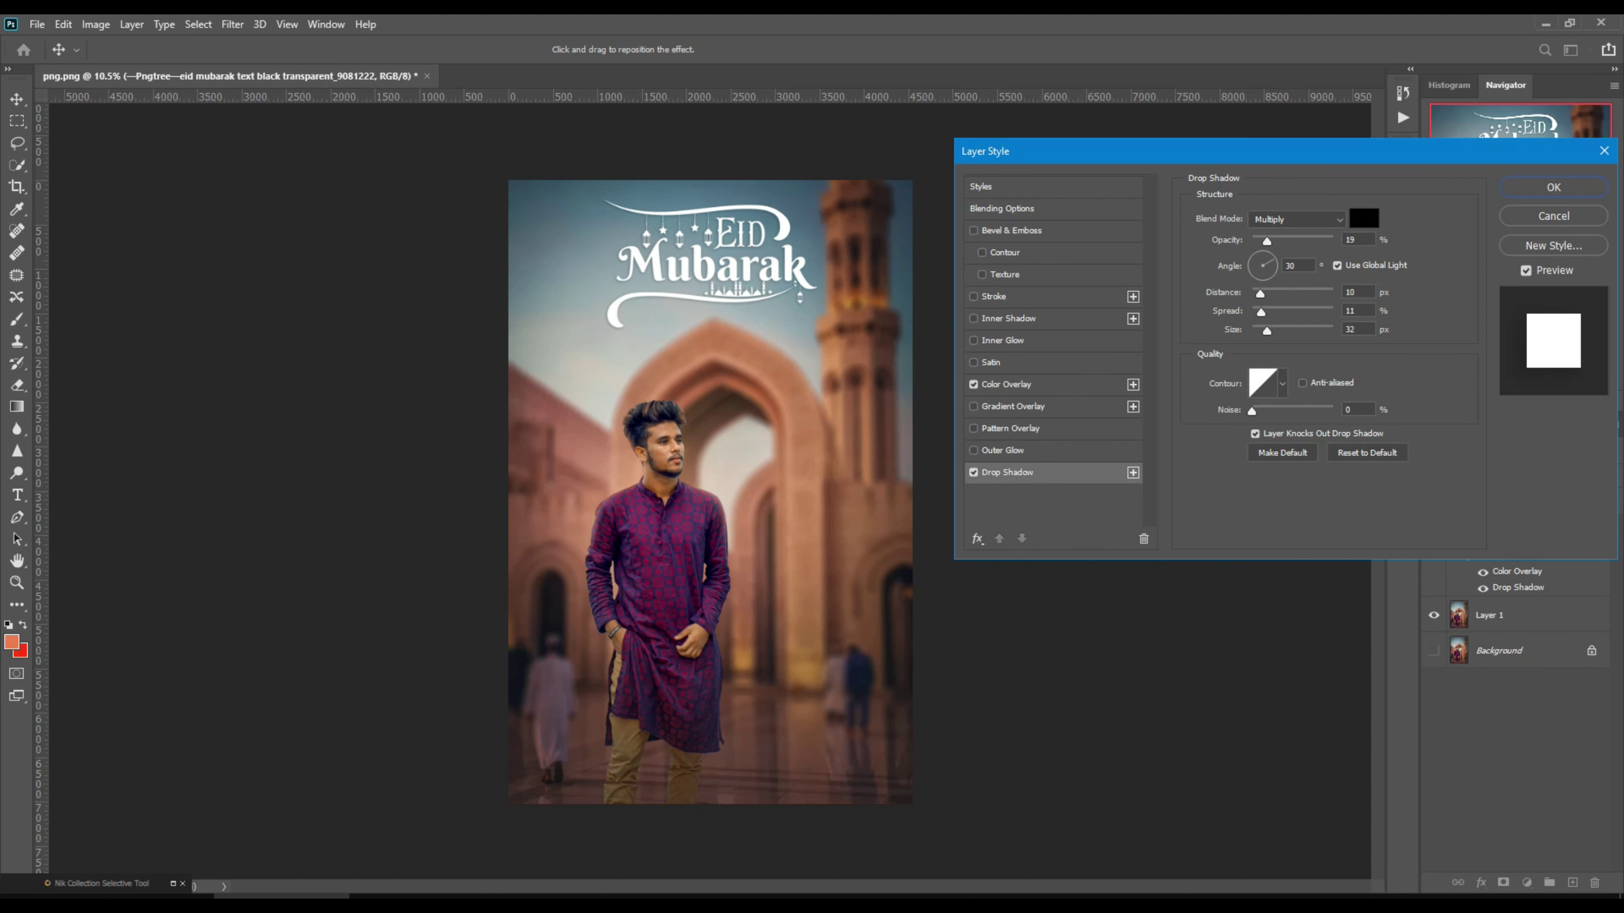
left_click(1554, 187)
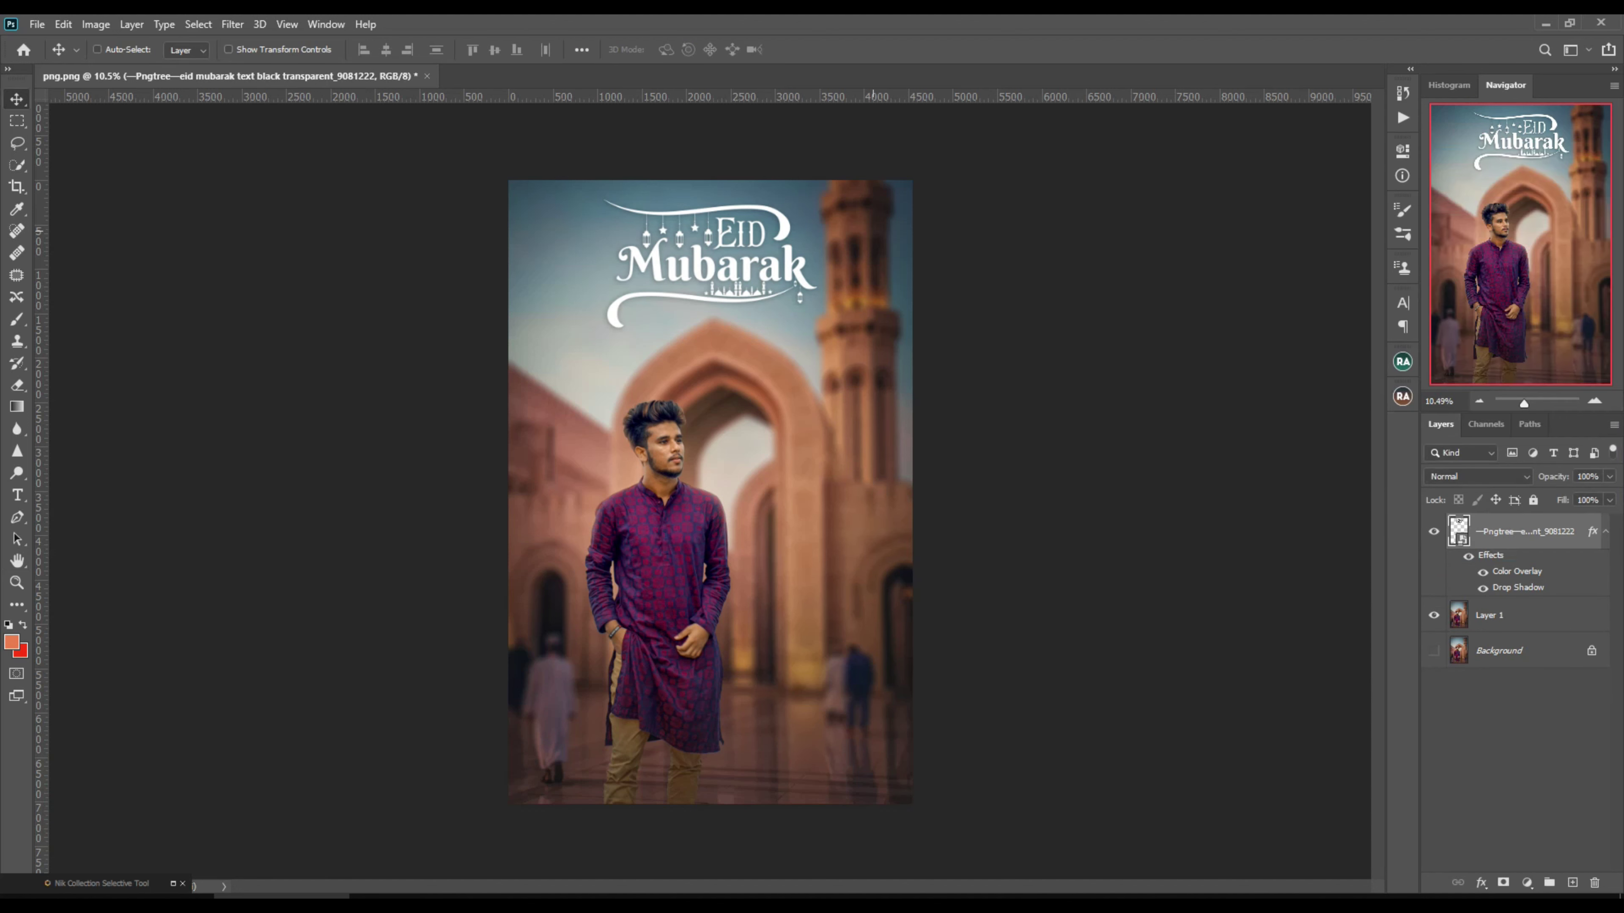
Select Layer 1, the man's photo layer below the text
scroll(710, 493, "up", 2)
scroll(710, 493, "down", 1)
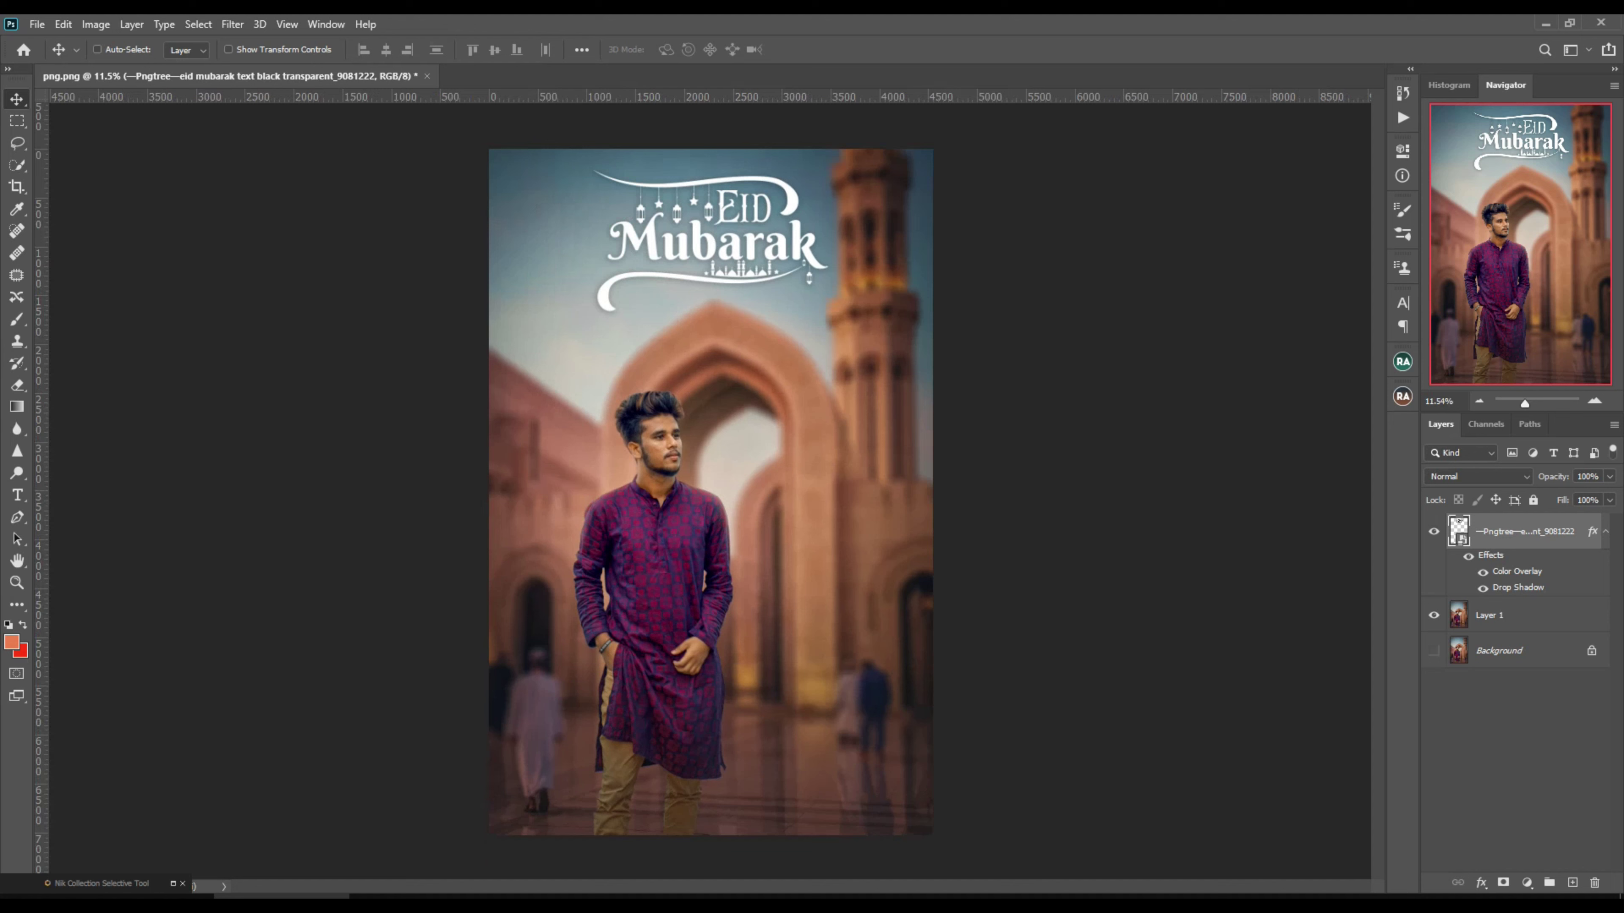
key("alt+bracketleft")
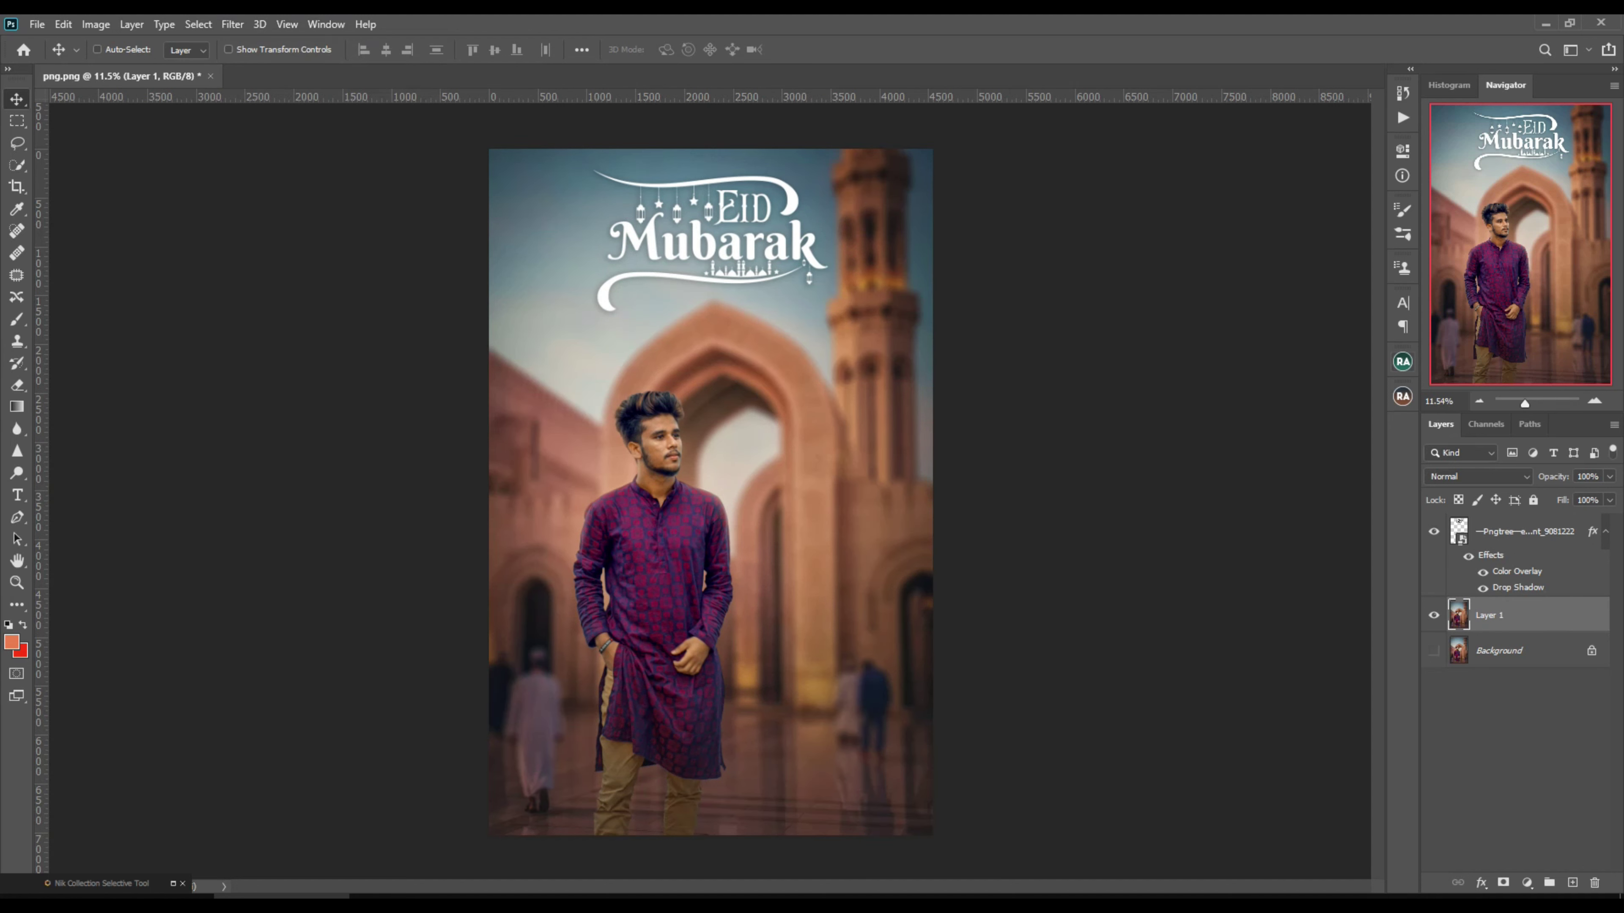
Run Beauty Retouch Custom frequency separation with High Pass 2.4 and Gaussian Blur 1.8
left_click(1402, 361)
left_click(1347, 433)
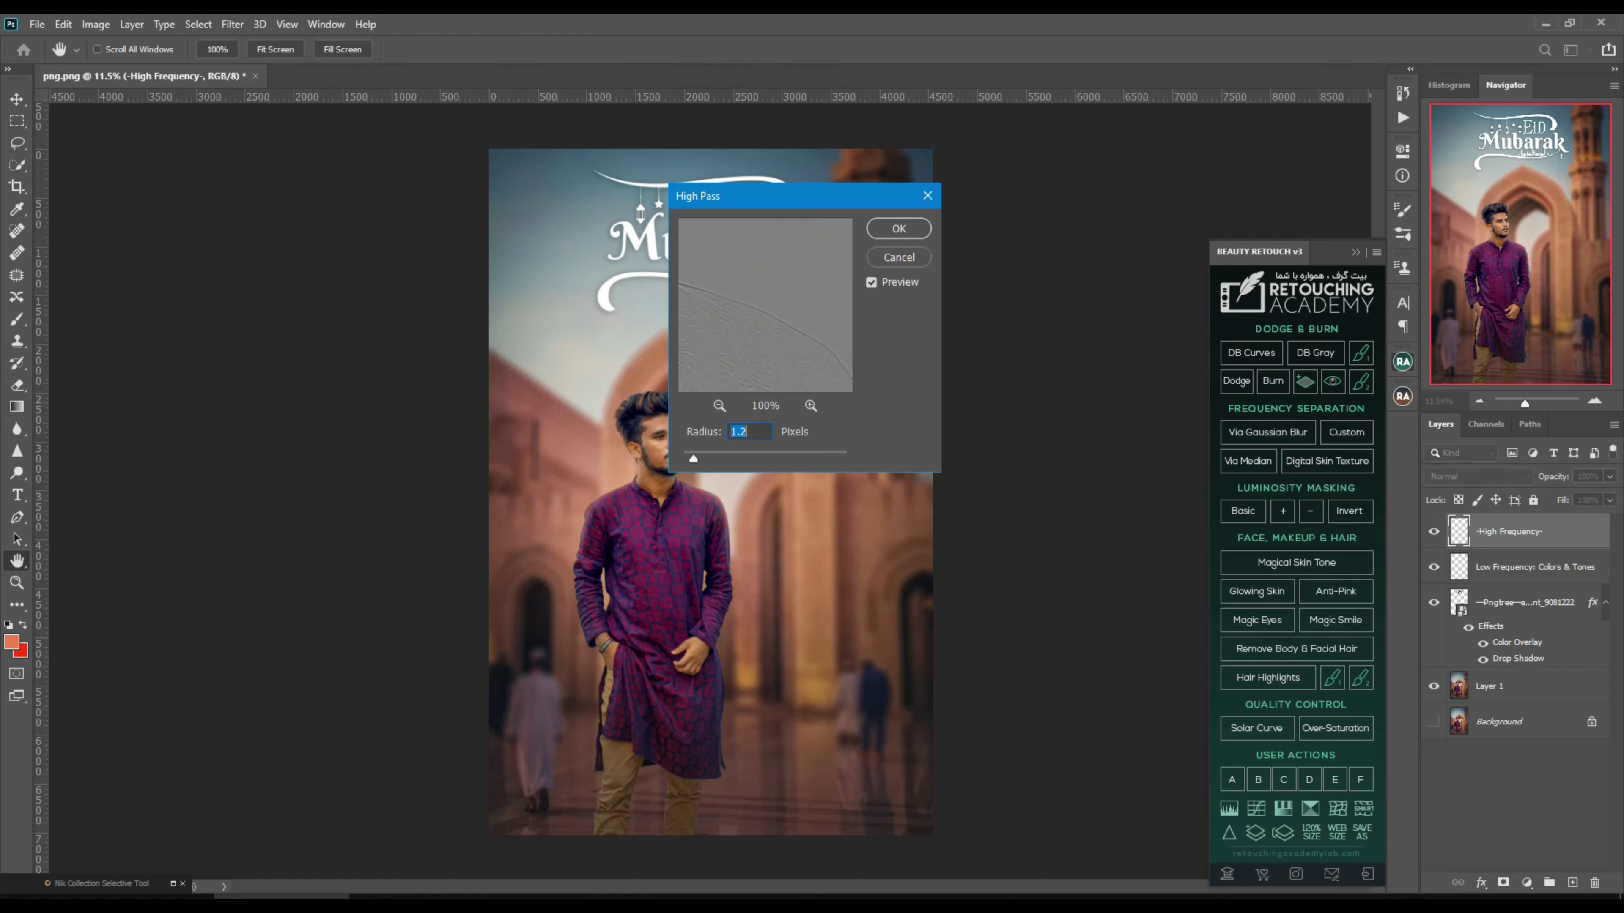
key("Down")
key("Down")
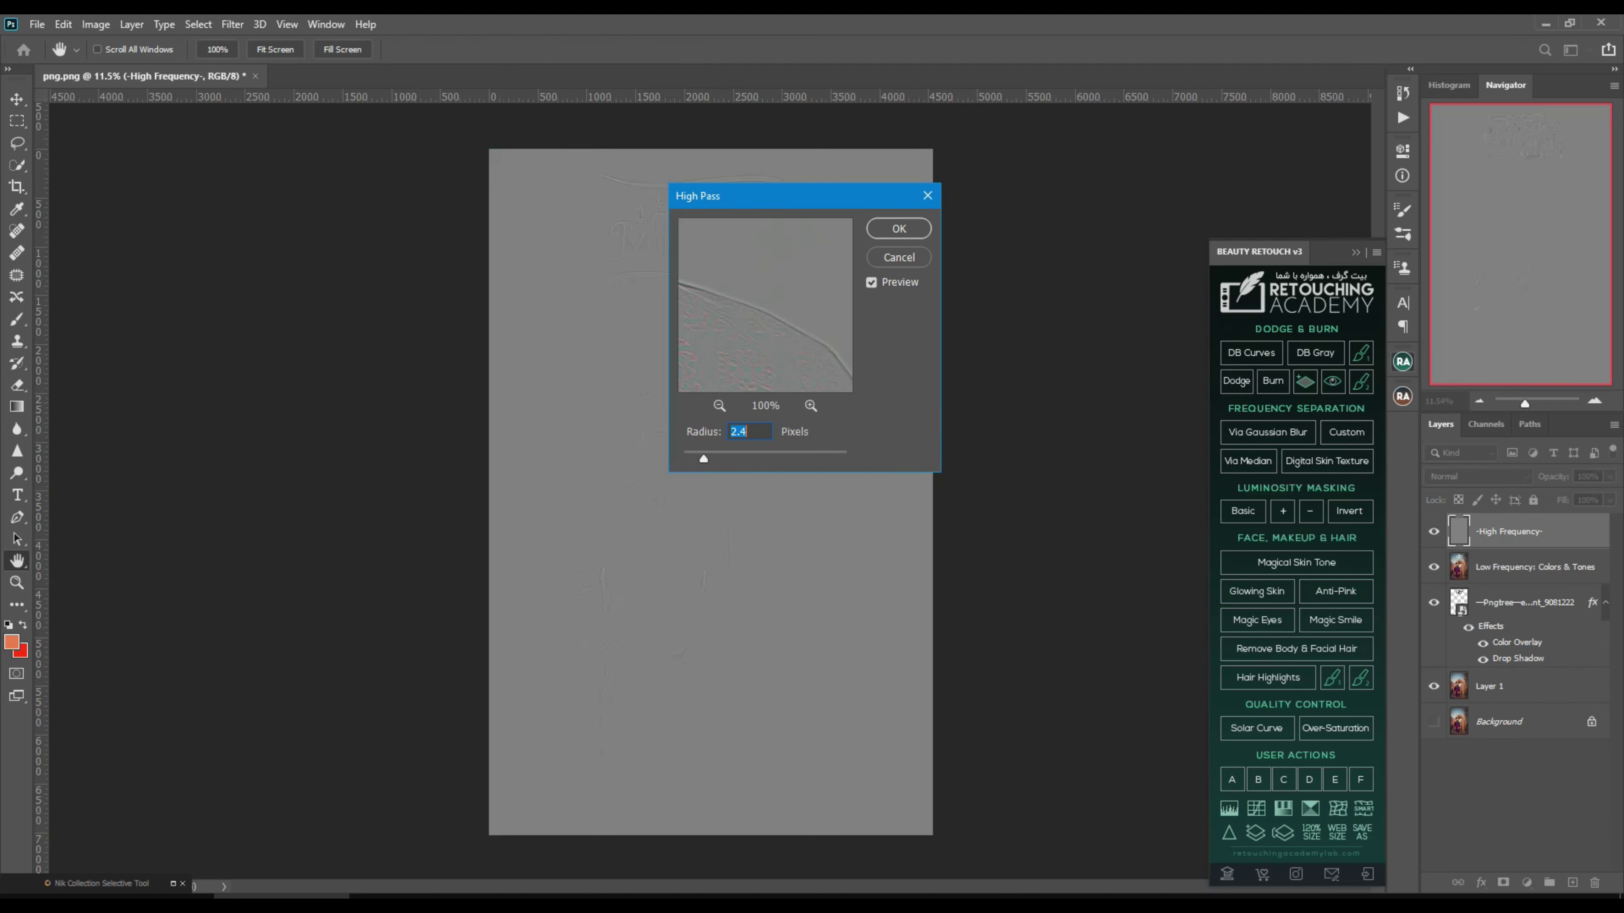
key("Return")
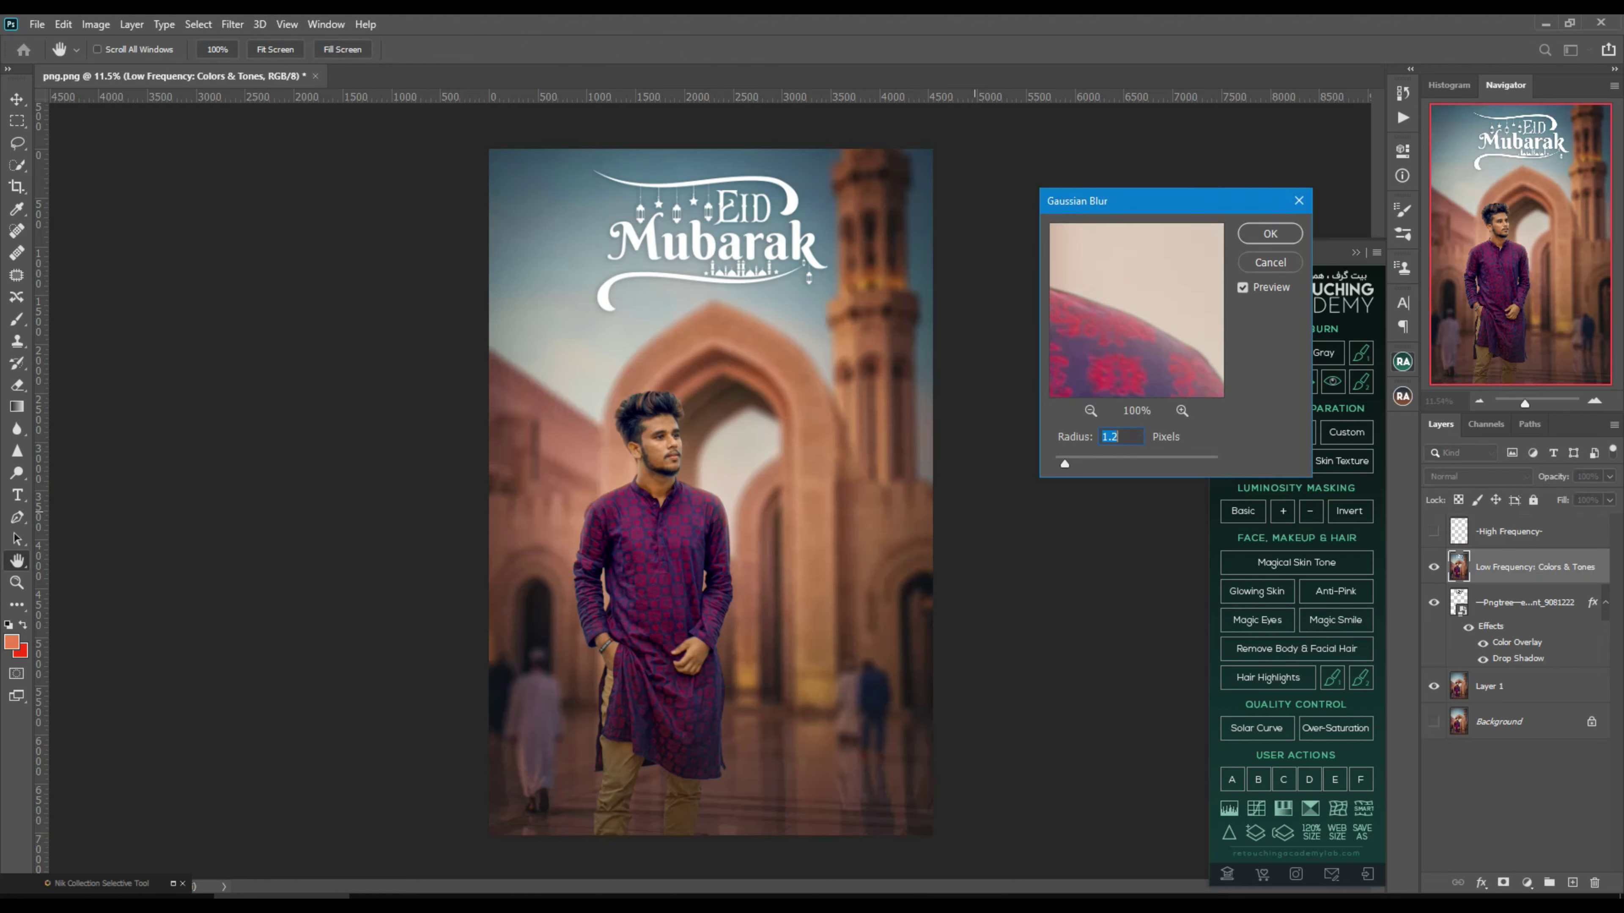
key("Up")
key("Up")
key("Up")
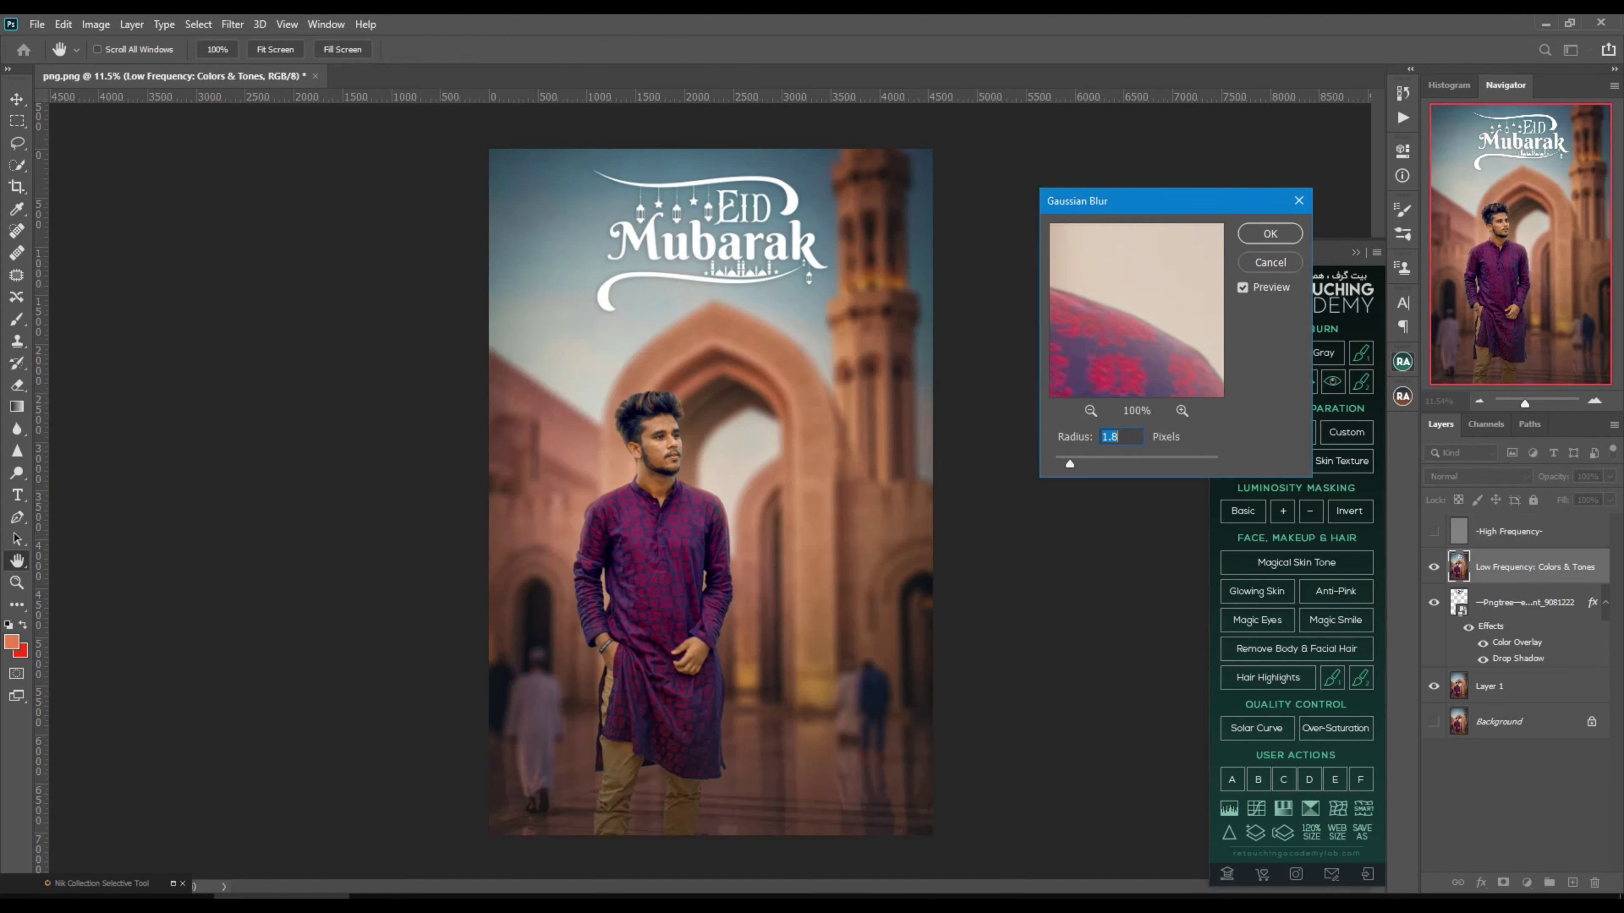
key("Return")
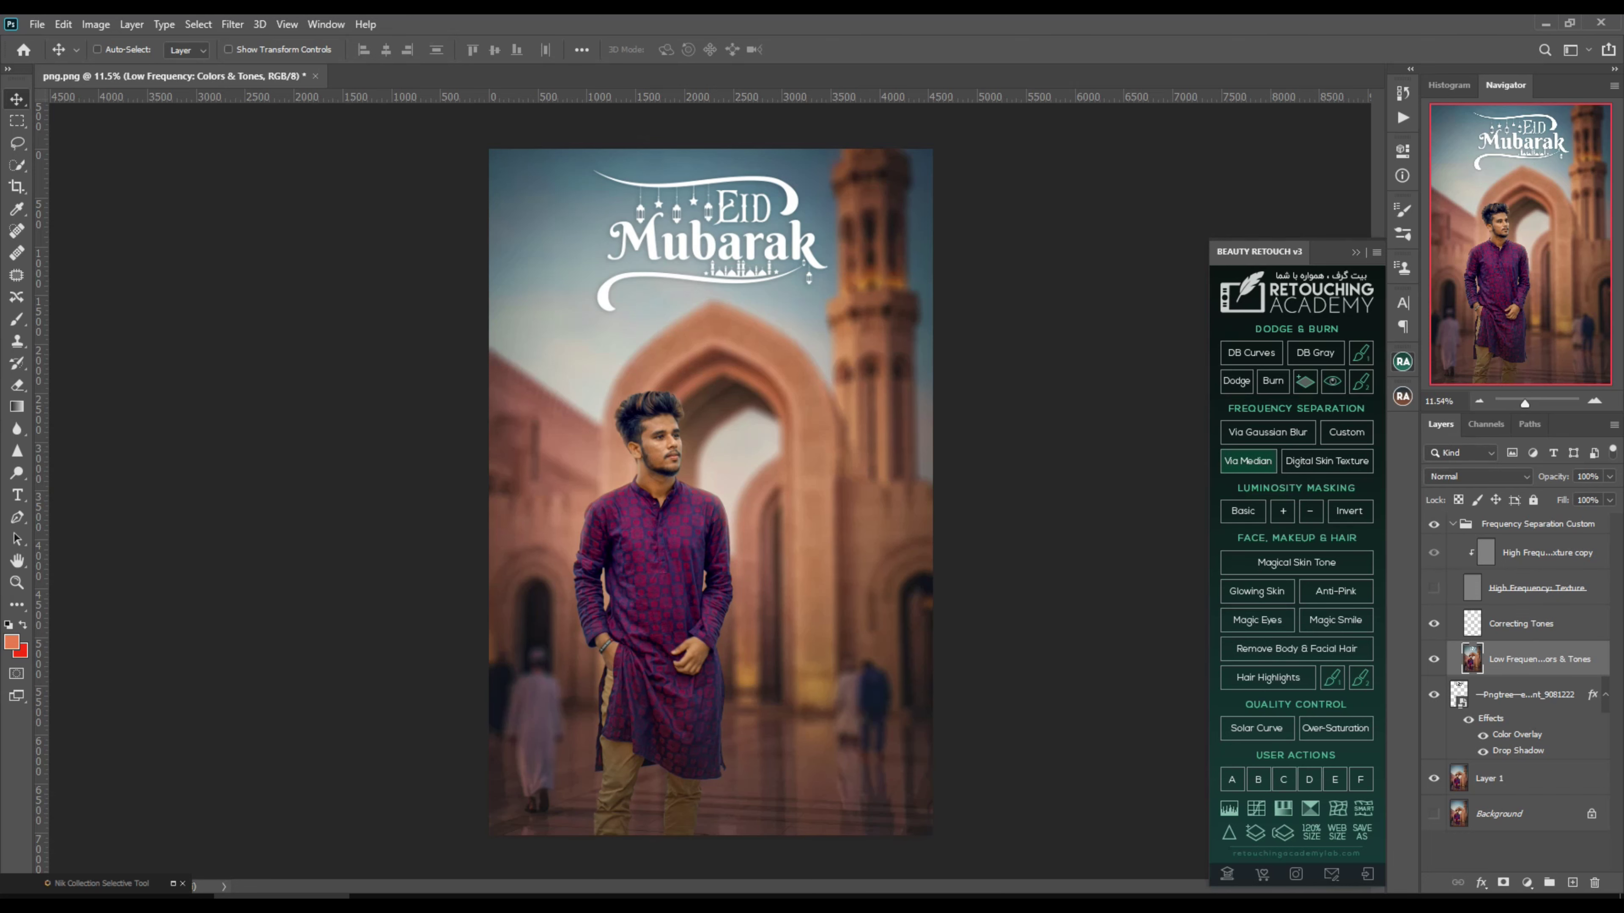
Smooth the man's cheek on the Low Frequency layer with a slightly larger Mixer Brush
left_click(17, 318)
left_click(96, 318)
scroll(657, 446, "up", 2)
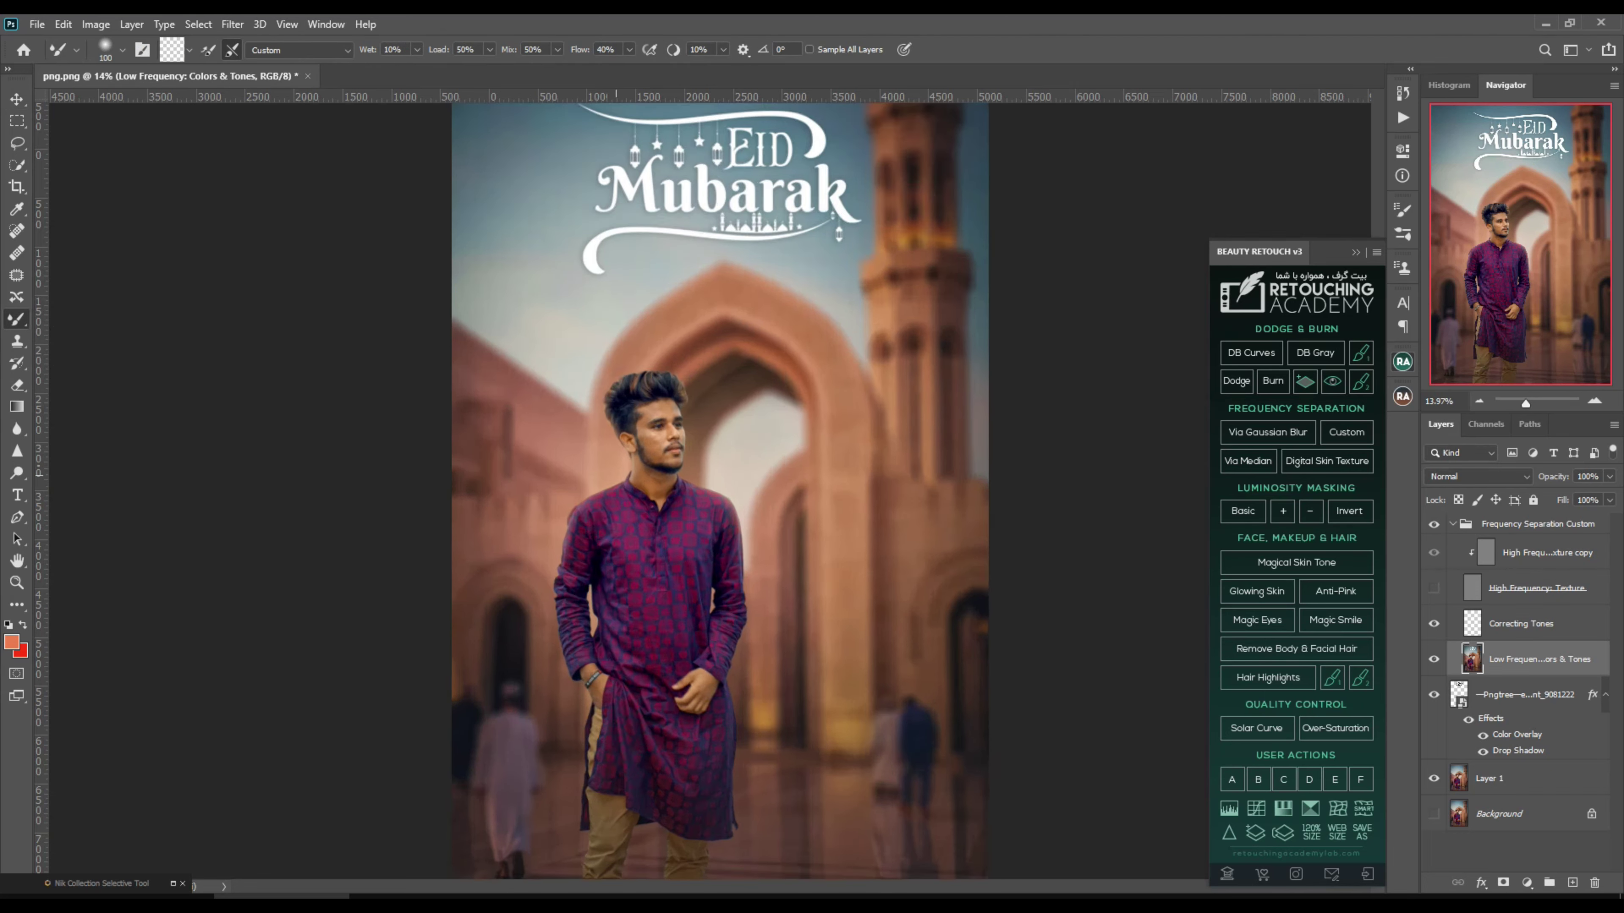
scroll(657, 446, "up", 2)
scroll(657, 447, "up", 2)
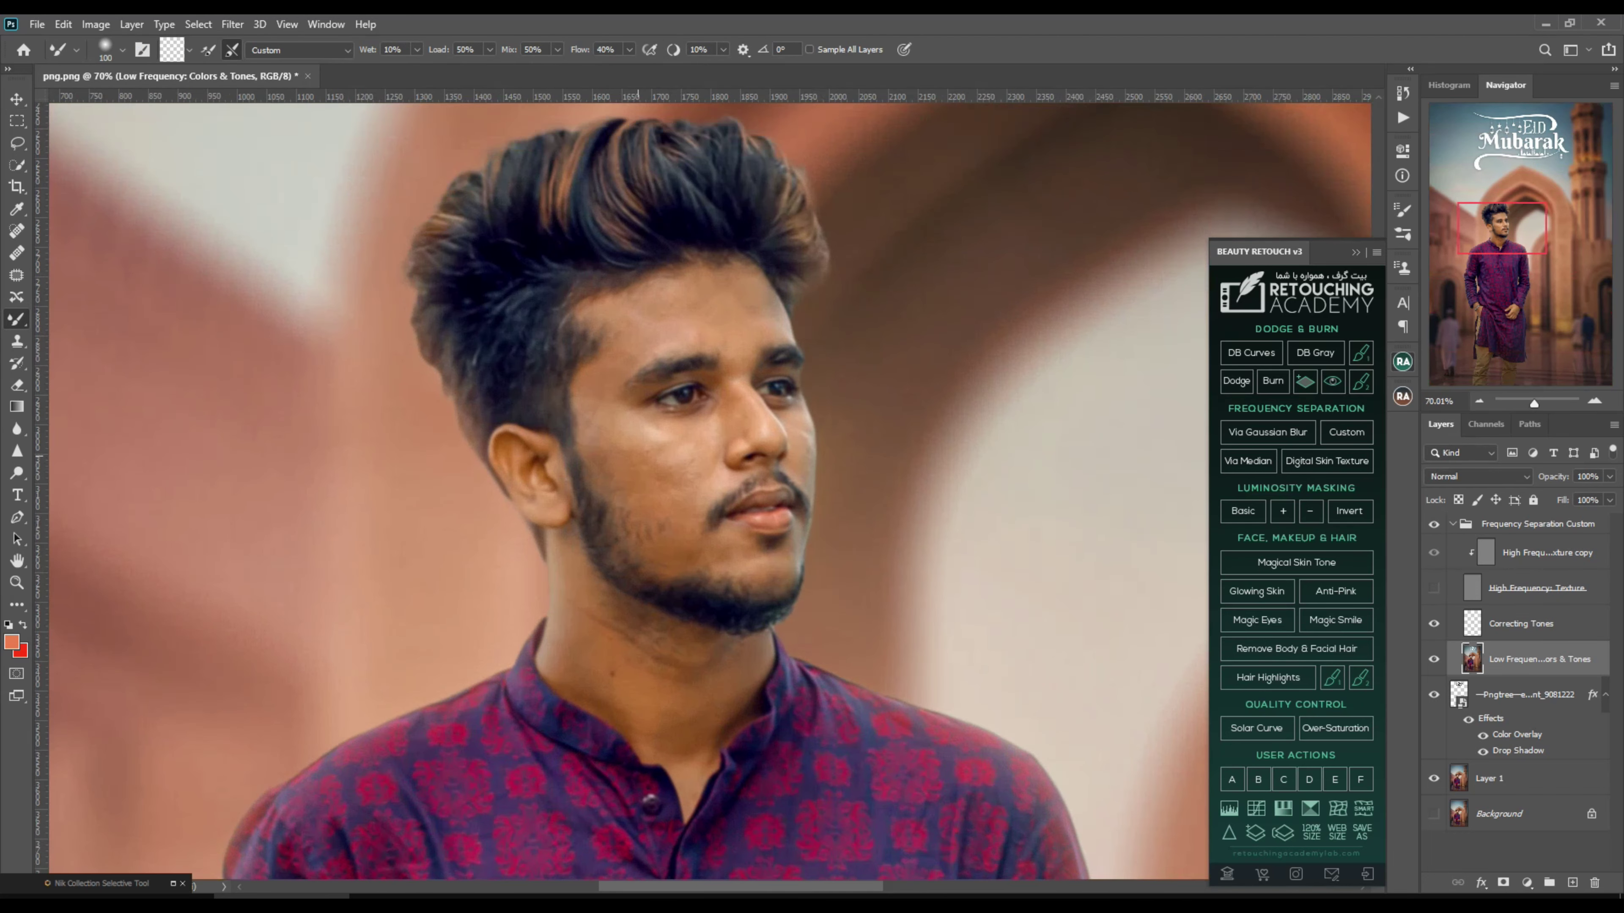
scroll(657, 404, "up", 3)
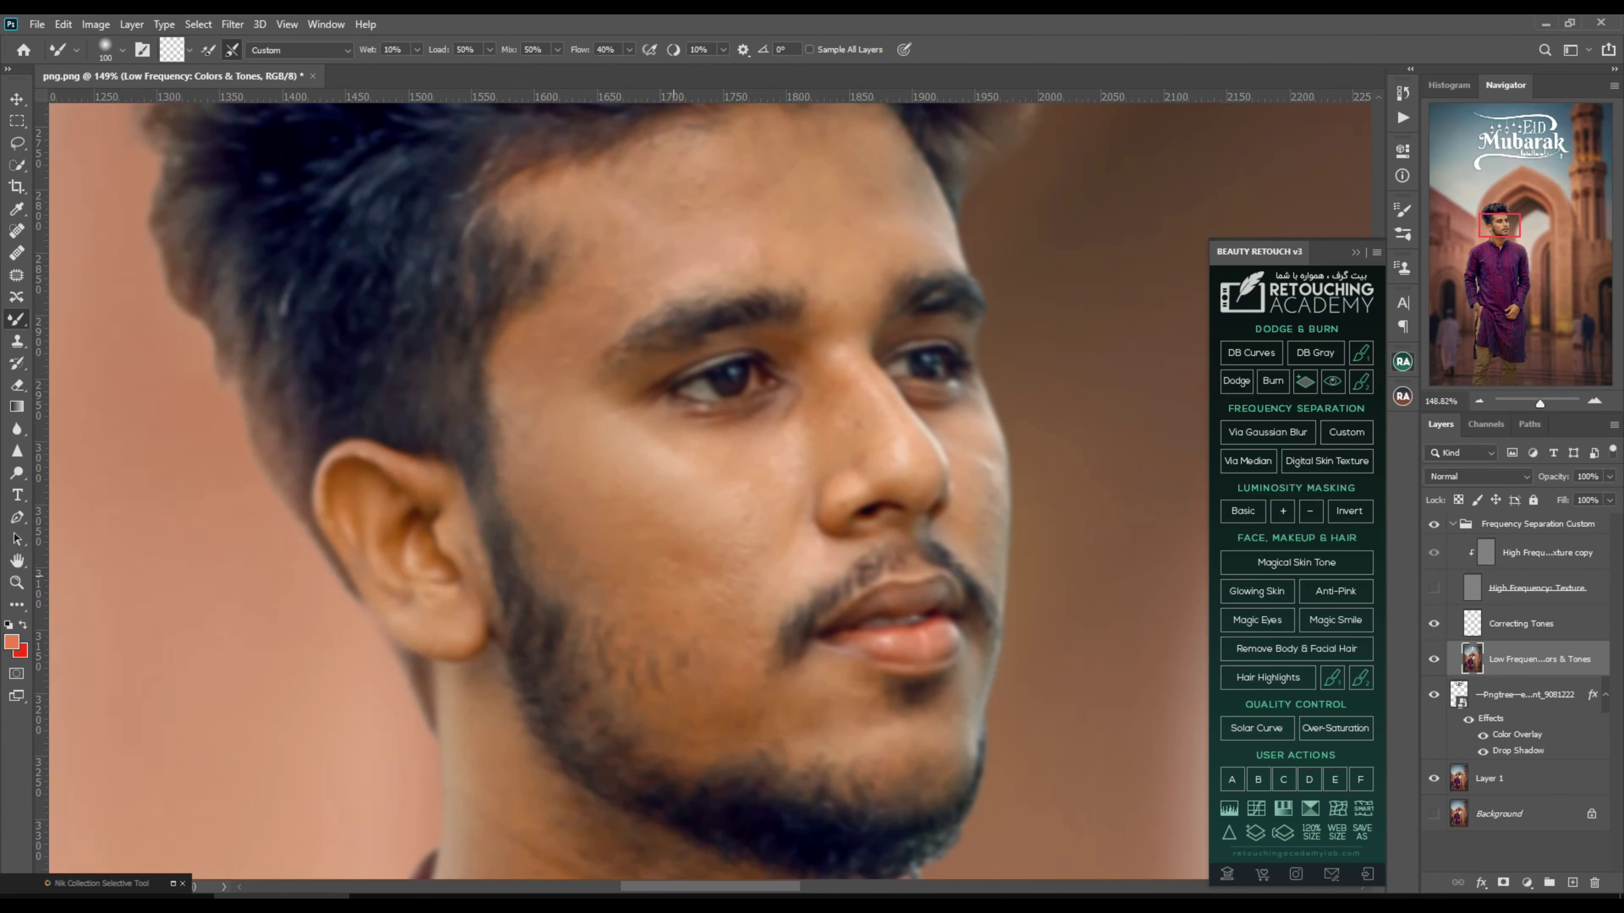
scroll(630, 492, "up", 2)
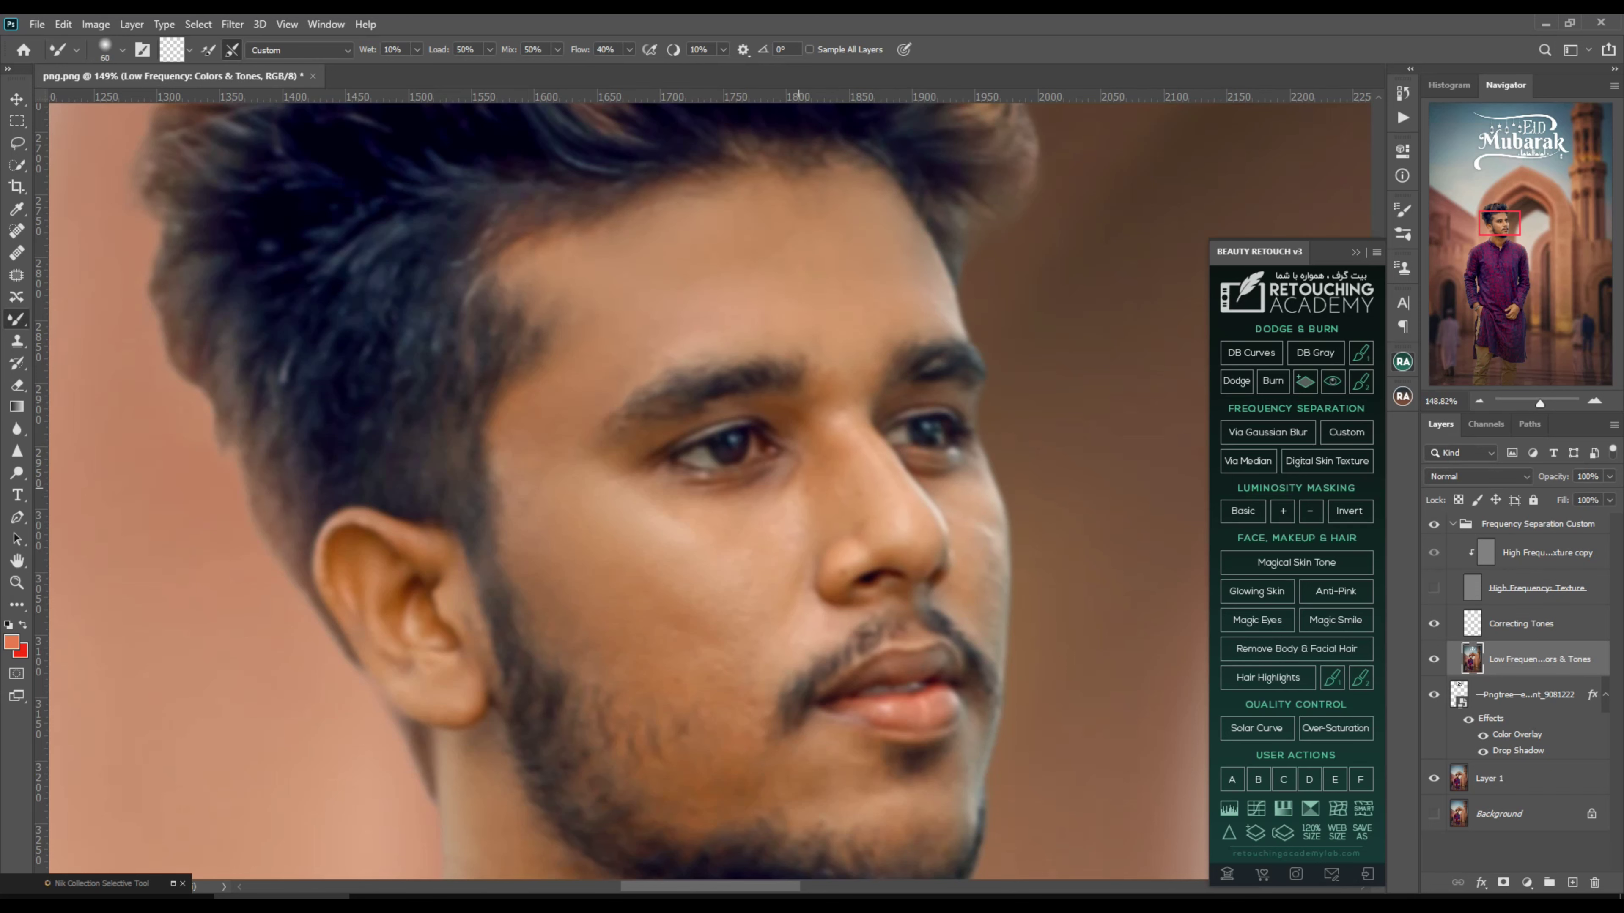
scroll(742, 486, "down", 2)
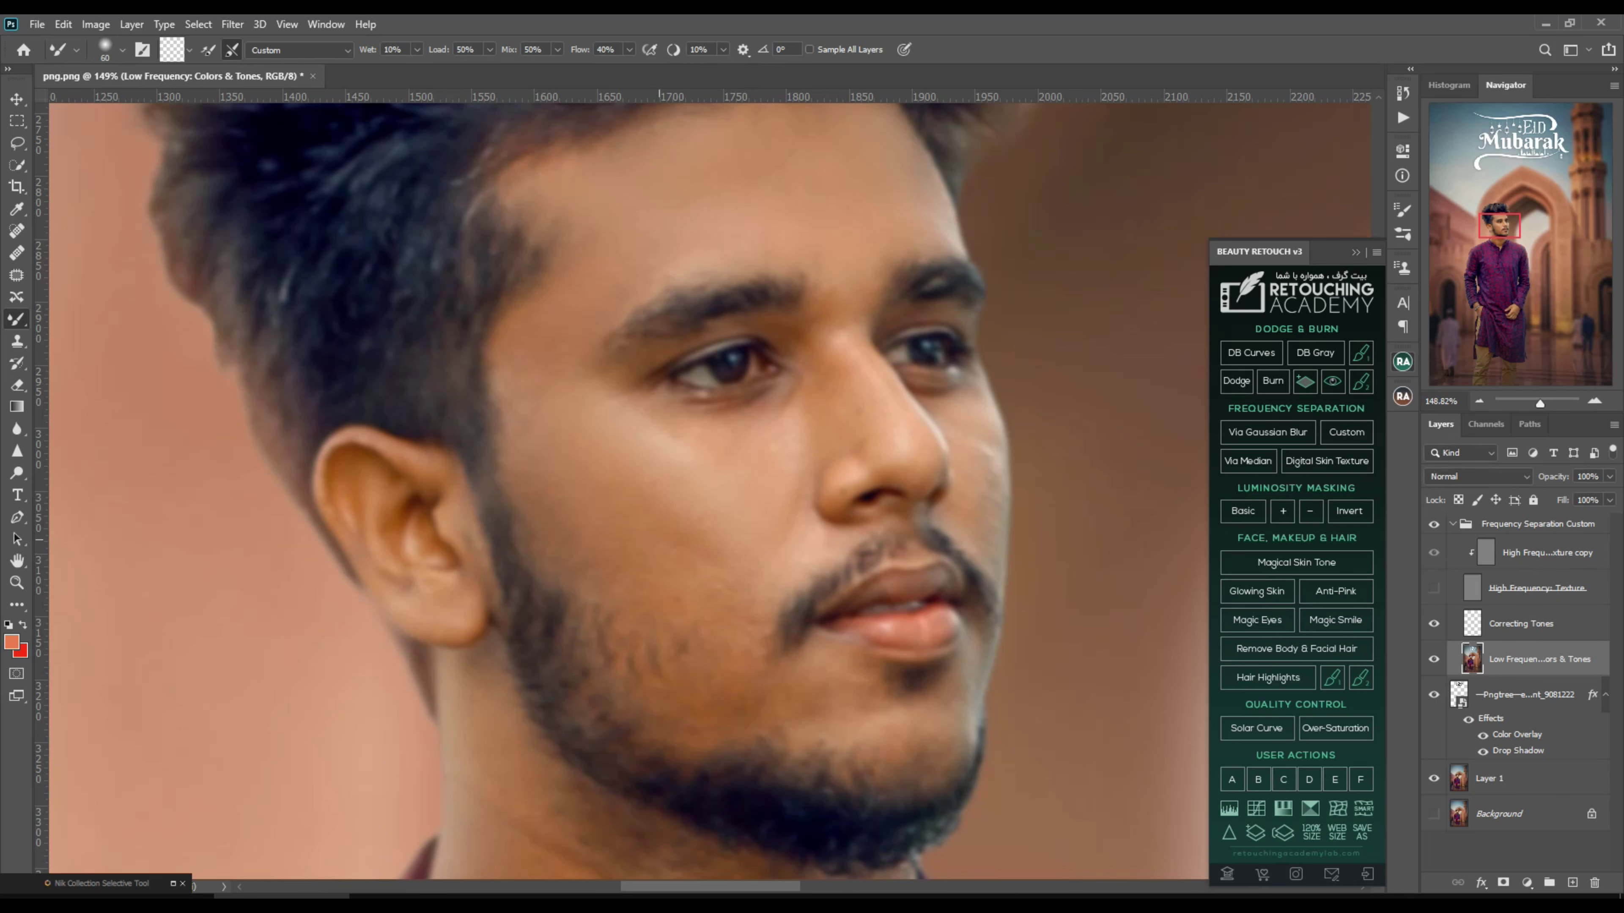
scroll(585, 487, "down", 2)
key("bracketright")
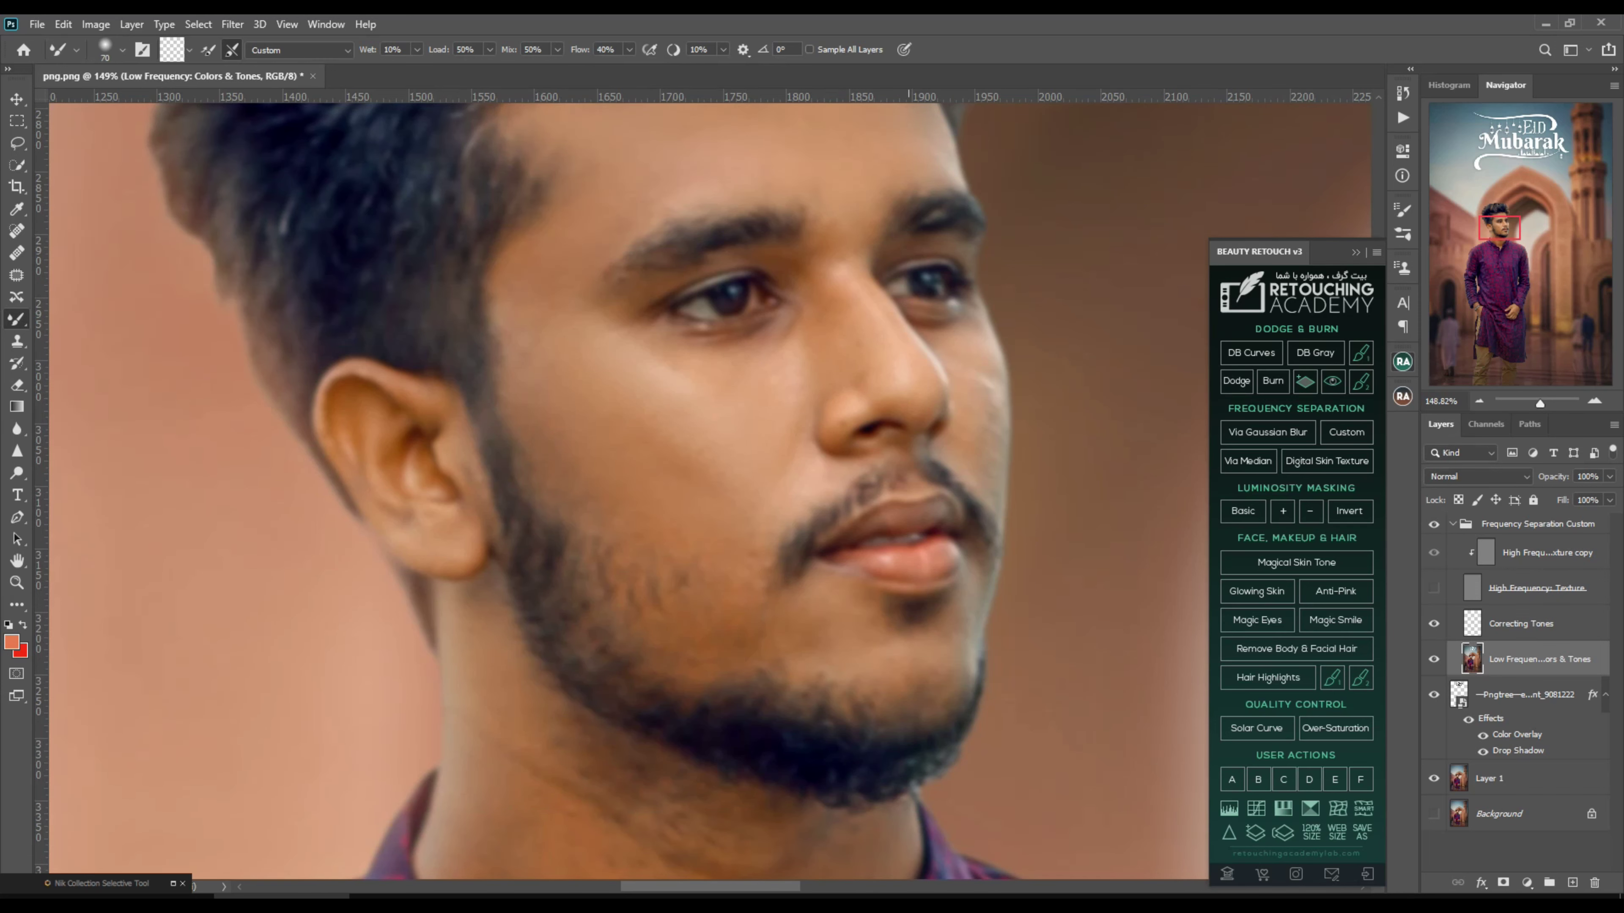
left_click_drag(1002, 358, 1003, 398)
scroll(639, 448, "down", 1)
scroll(507, 572, "down", 5)
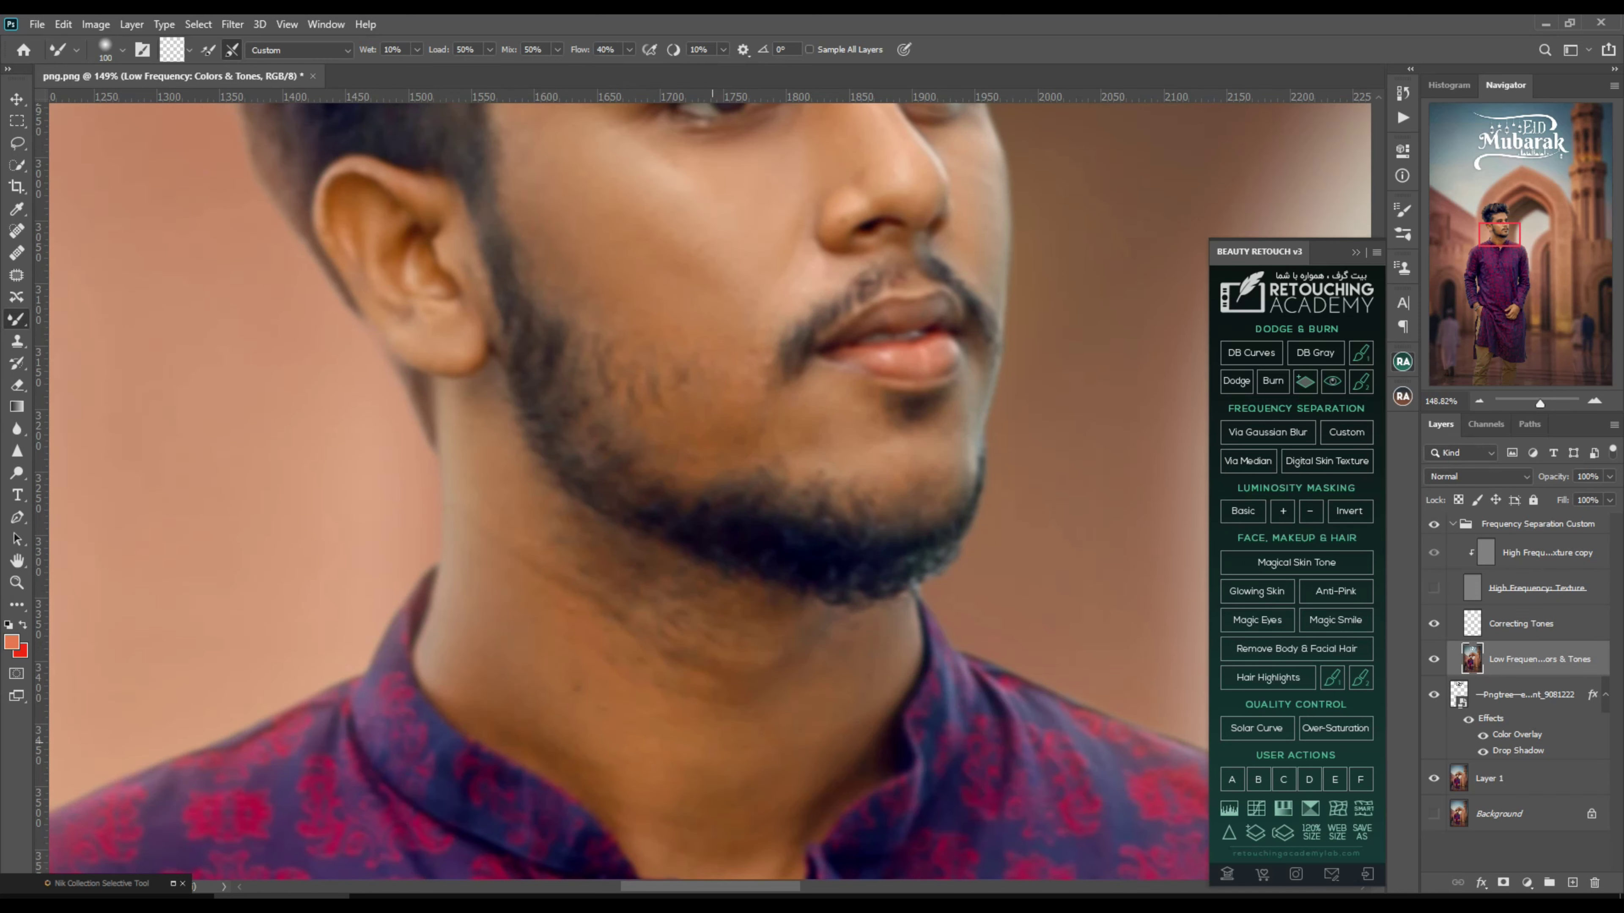
scroll(658, 870, "down", 2)
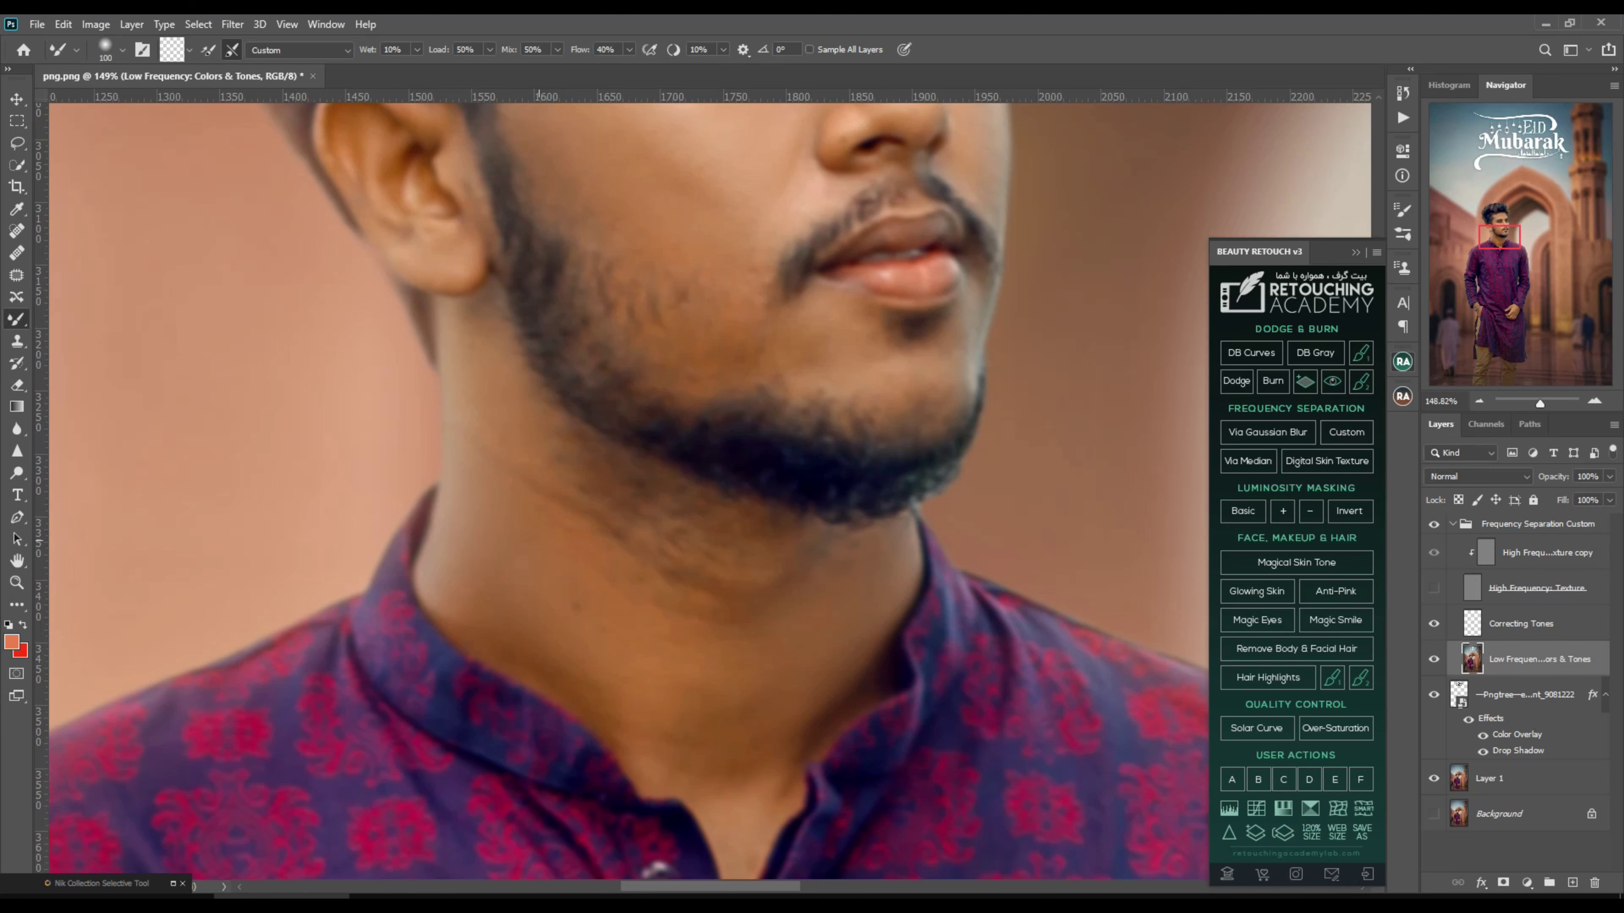
scroll(639, 512, "down", 5)
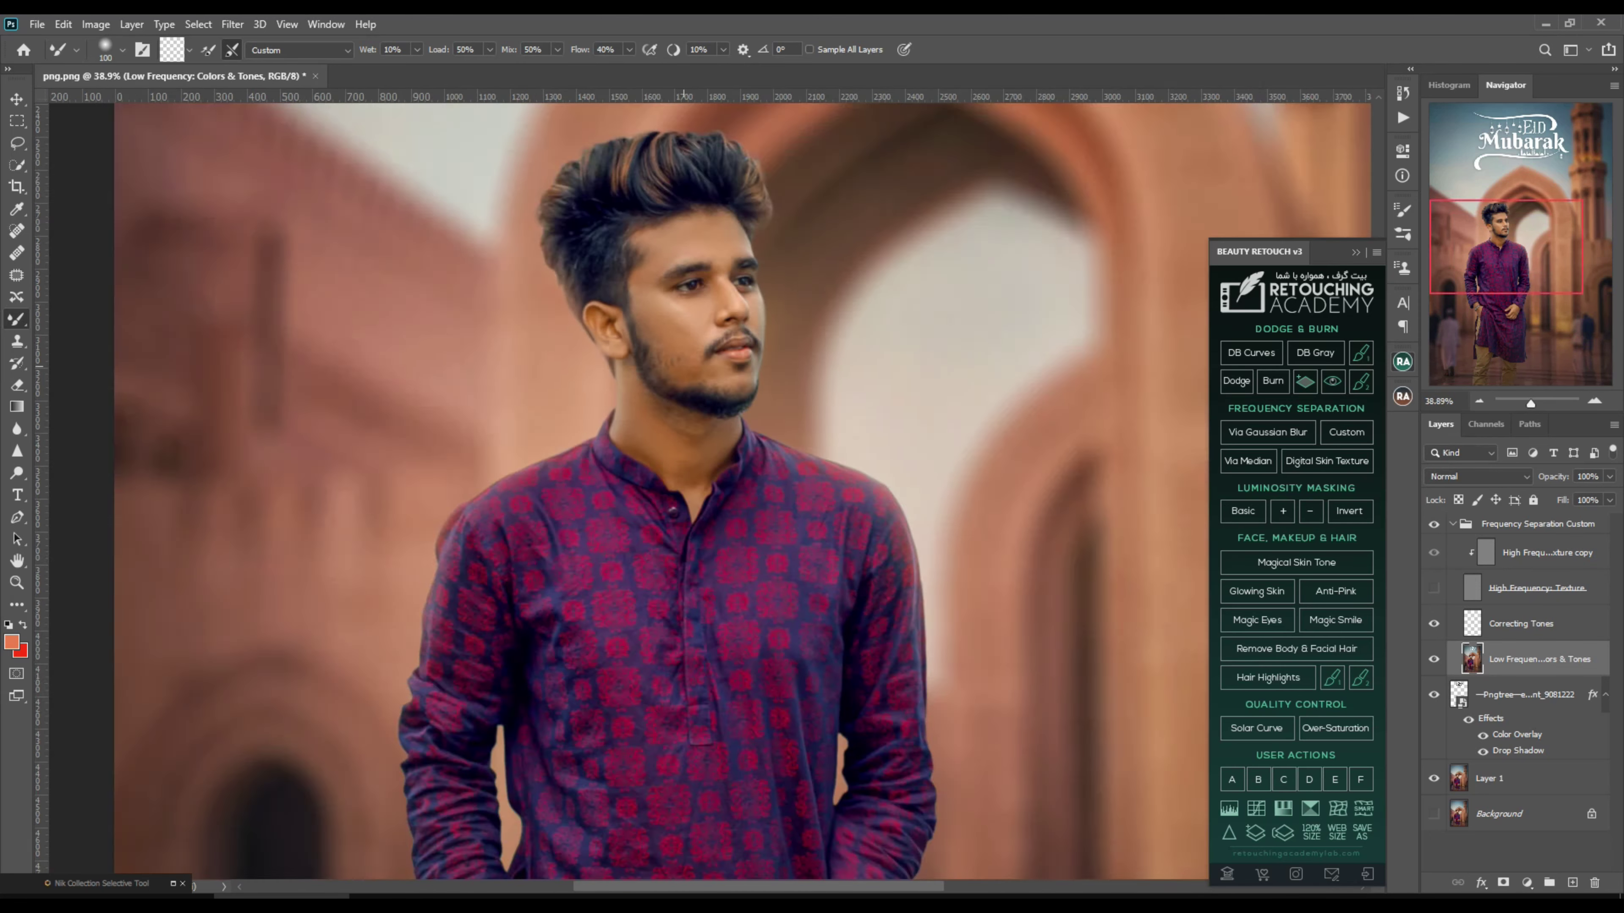
scroll(639, 511, "up", 5)
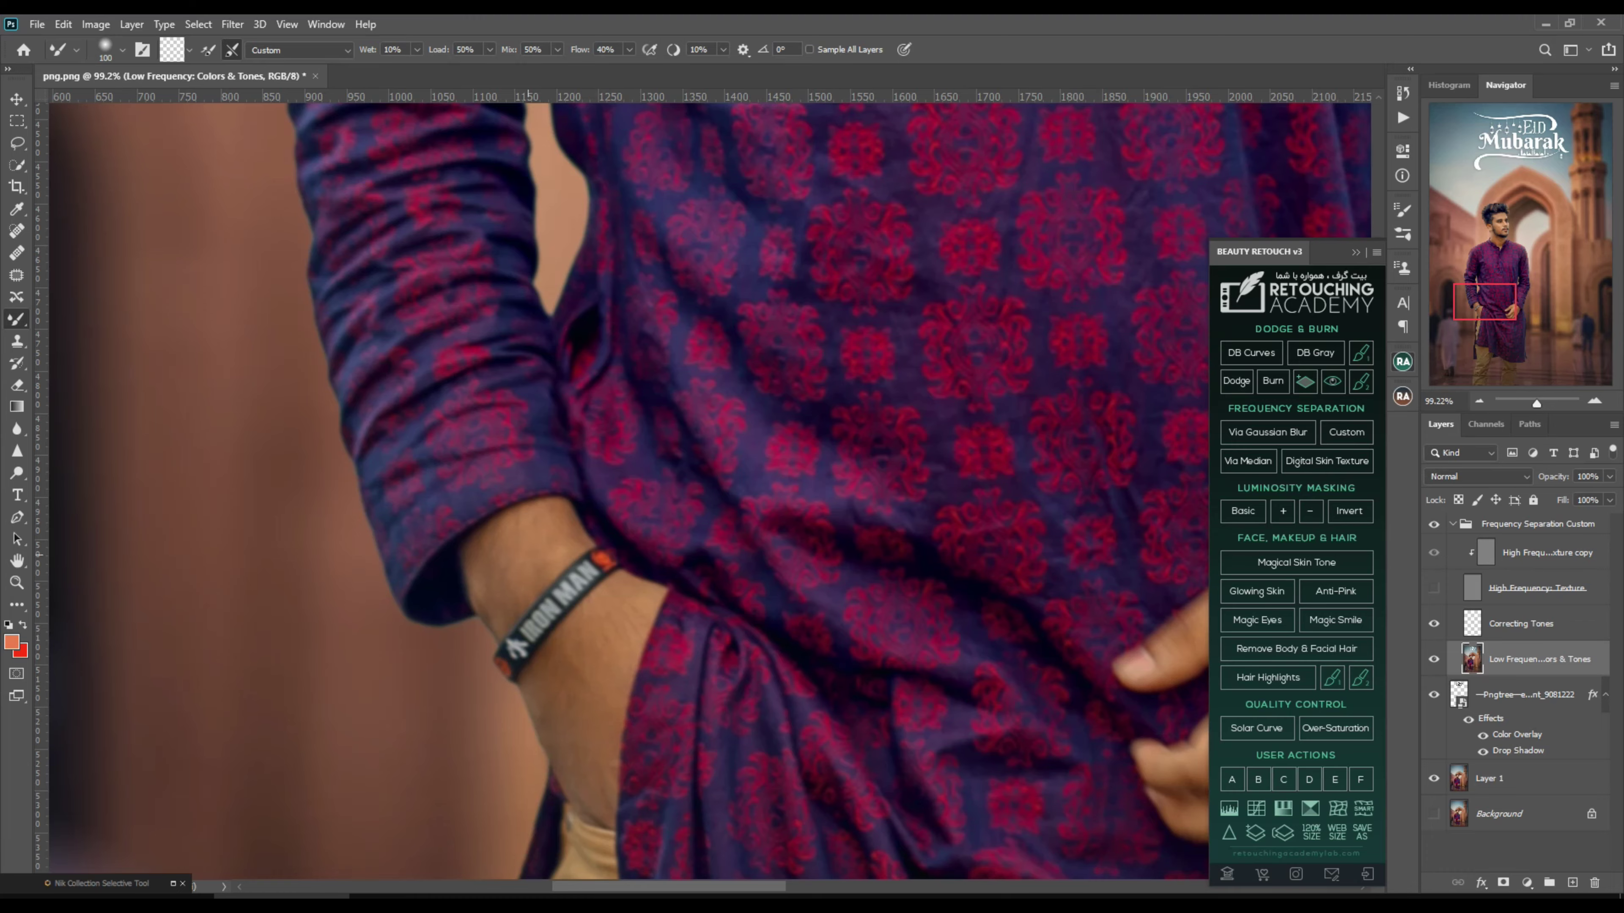
scroll(639, 511, "down", 5)
scroll(704, 511, "up", 5)
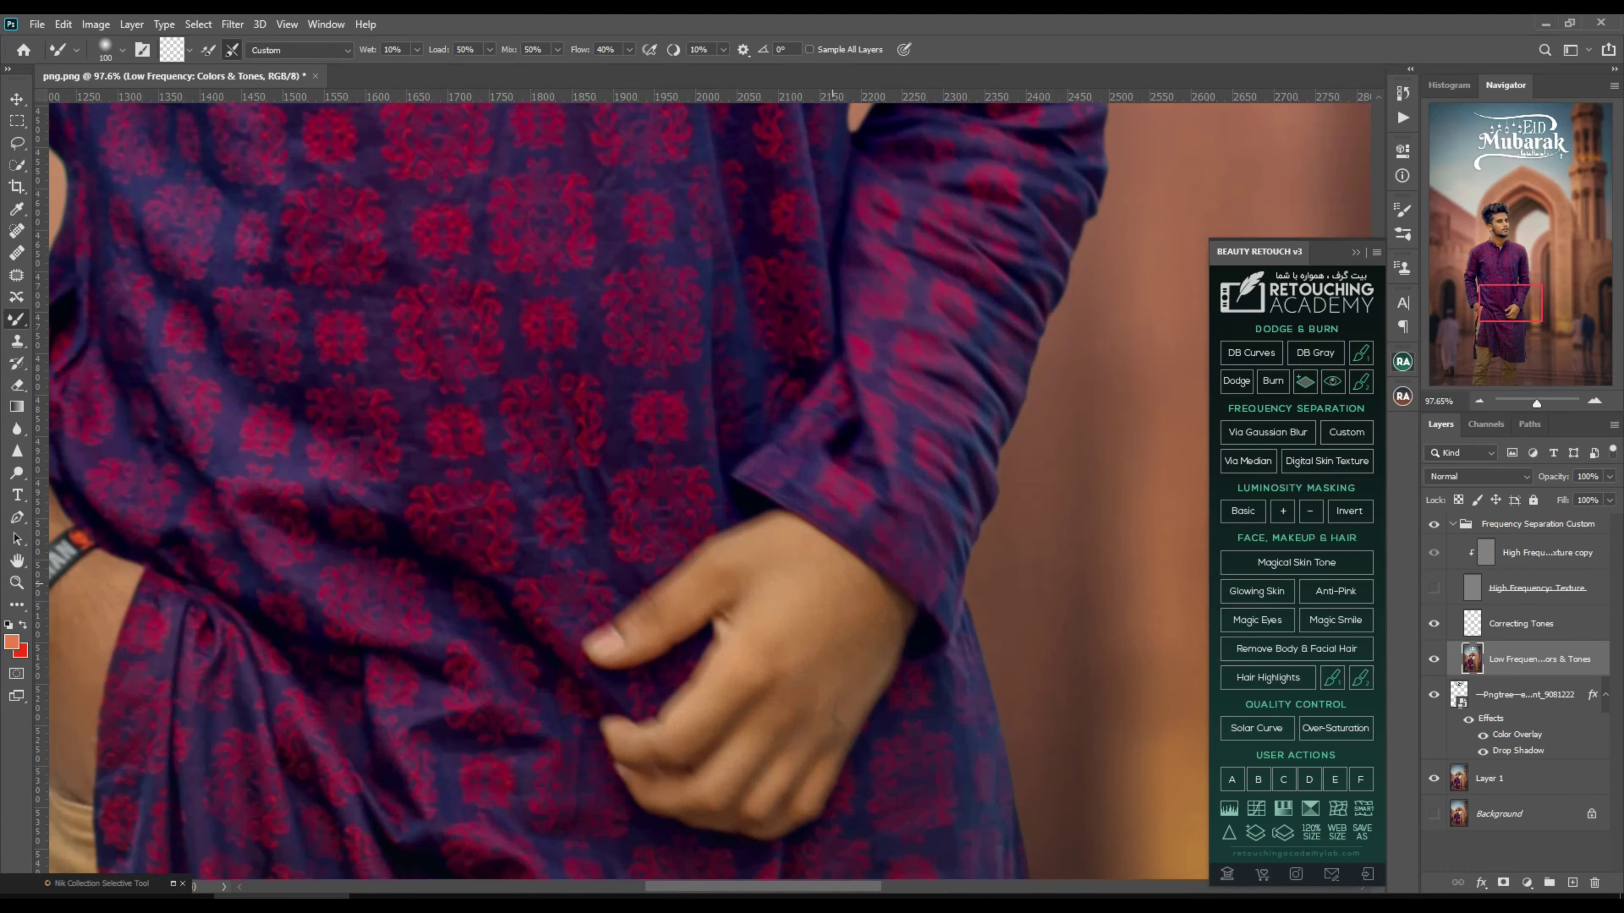
Show the High Frequency Texture layer again
left_click(1434, 588)
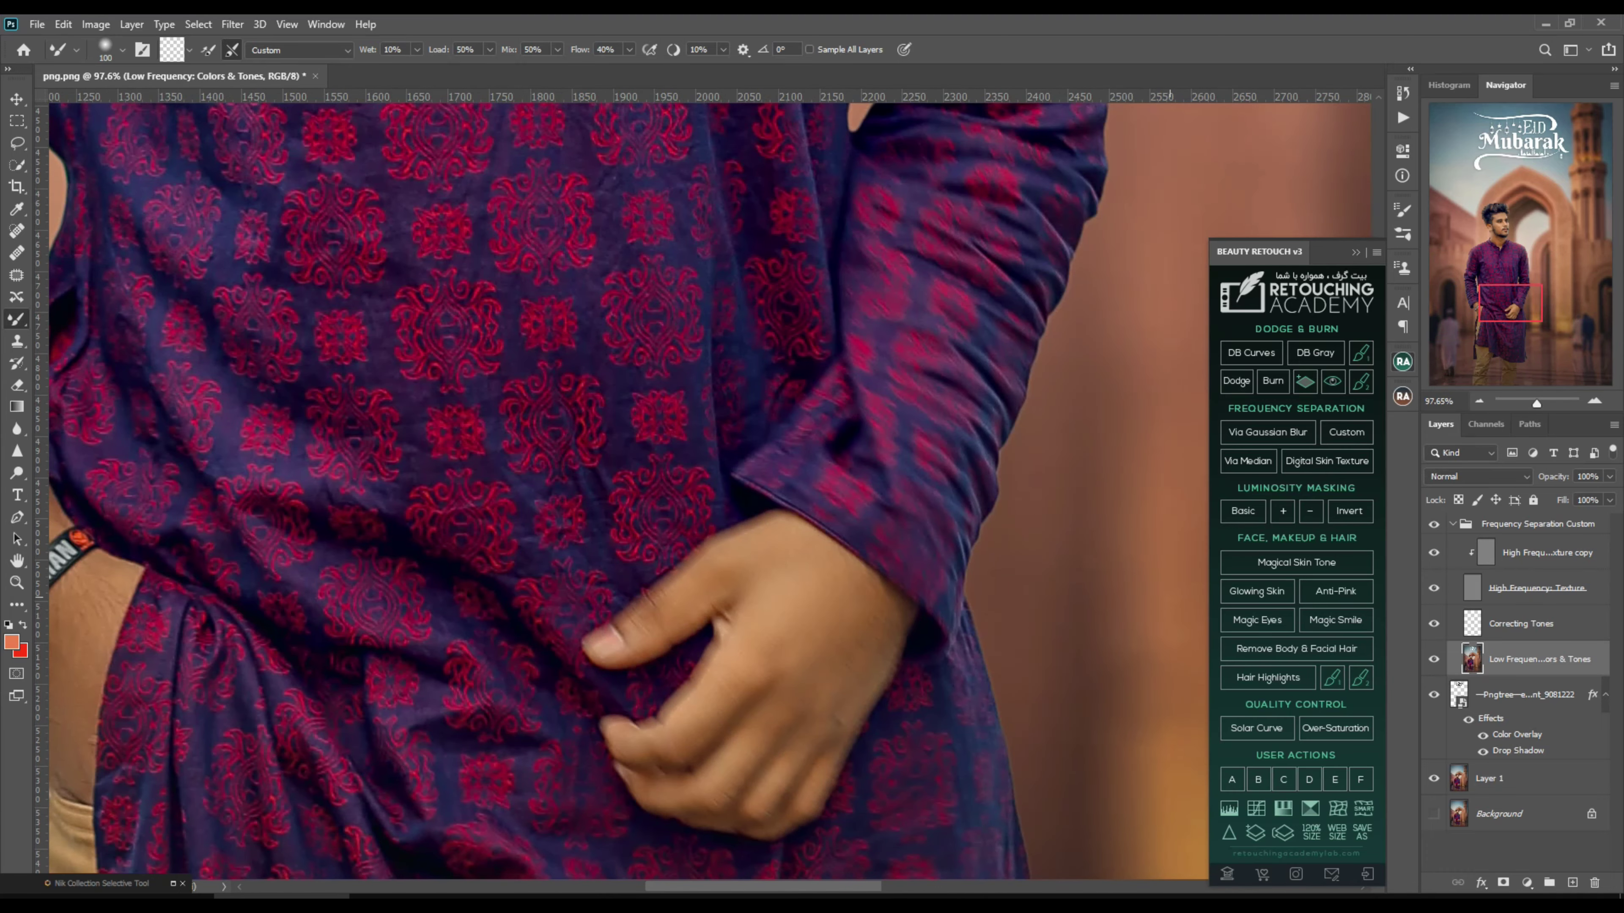
scroll(639, 512, "down", 2)
scroll(639, 512, "down", 3)
scroll(639, 511, "down", 3)
Flatten all layers, discarding hidden ones, and duplicate the flattened background
scroll(640, 511, "down", 3)
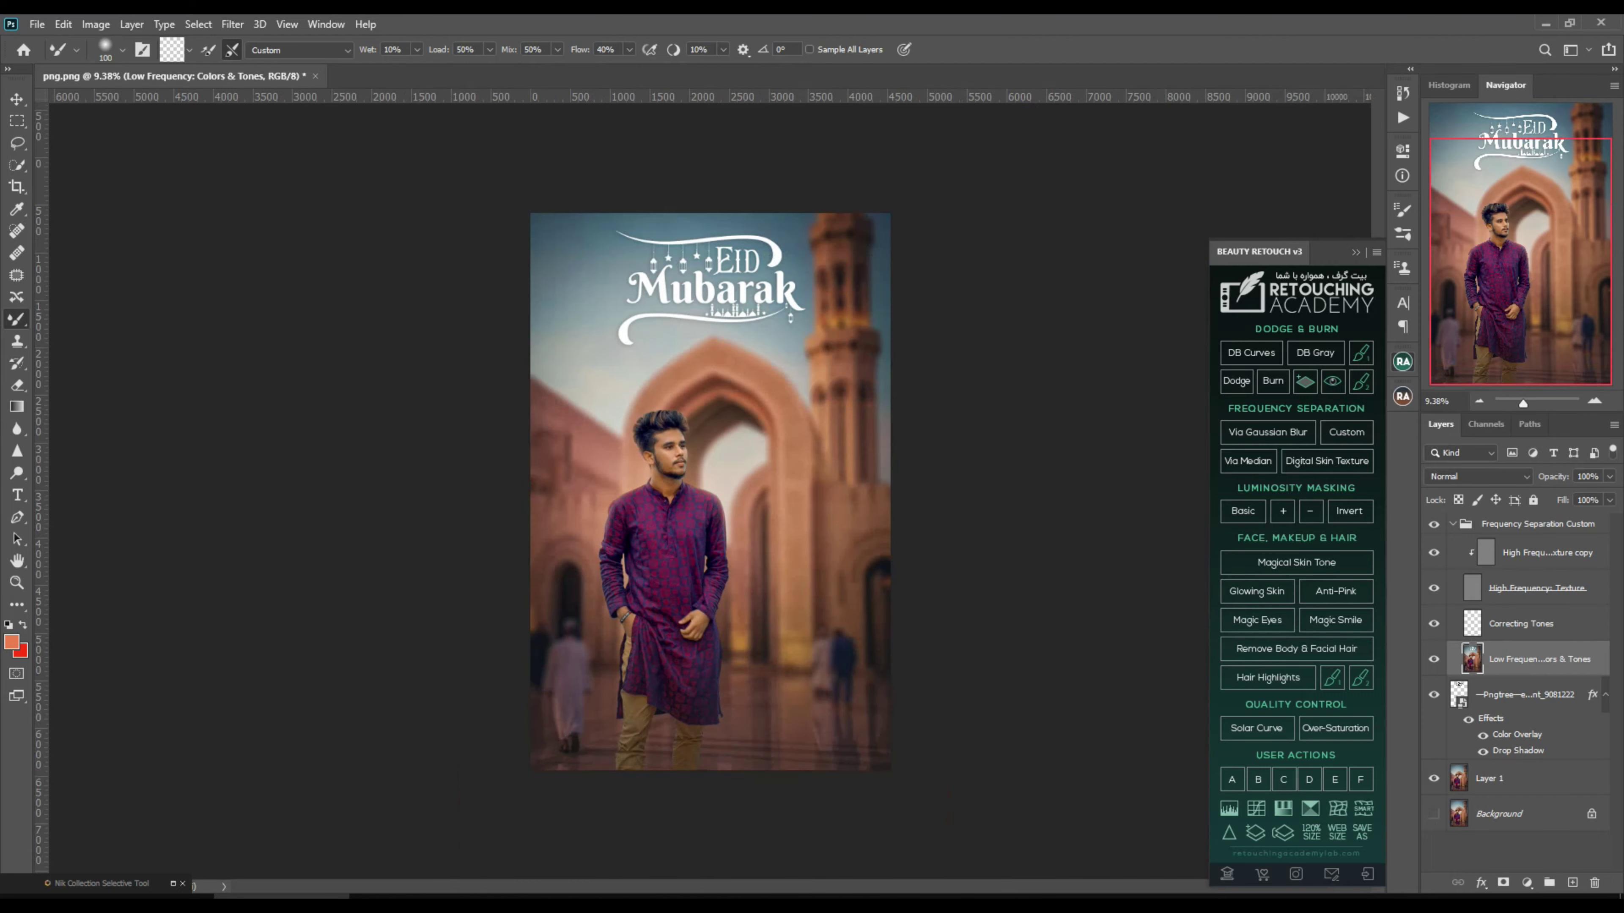
scroll(709, 492, "up", 1)
right_click(1525, 659)
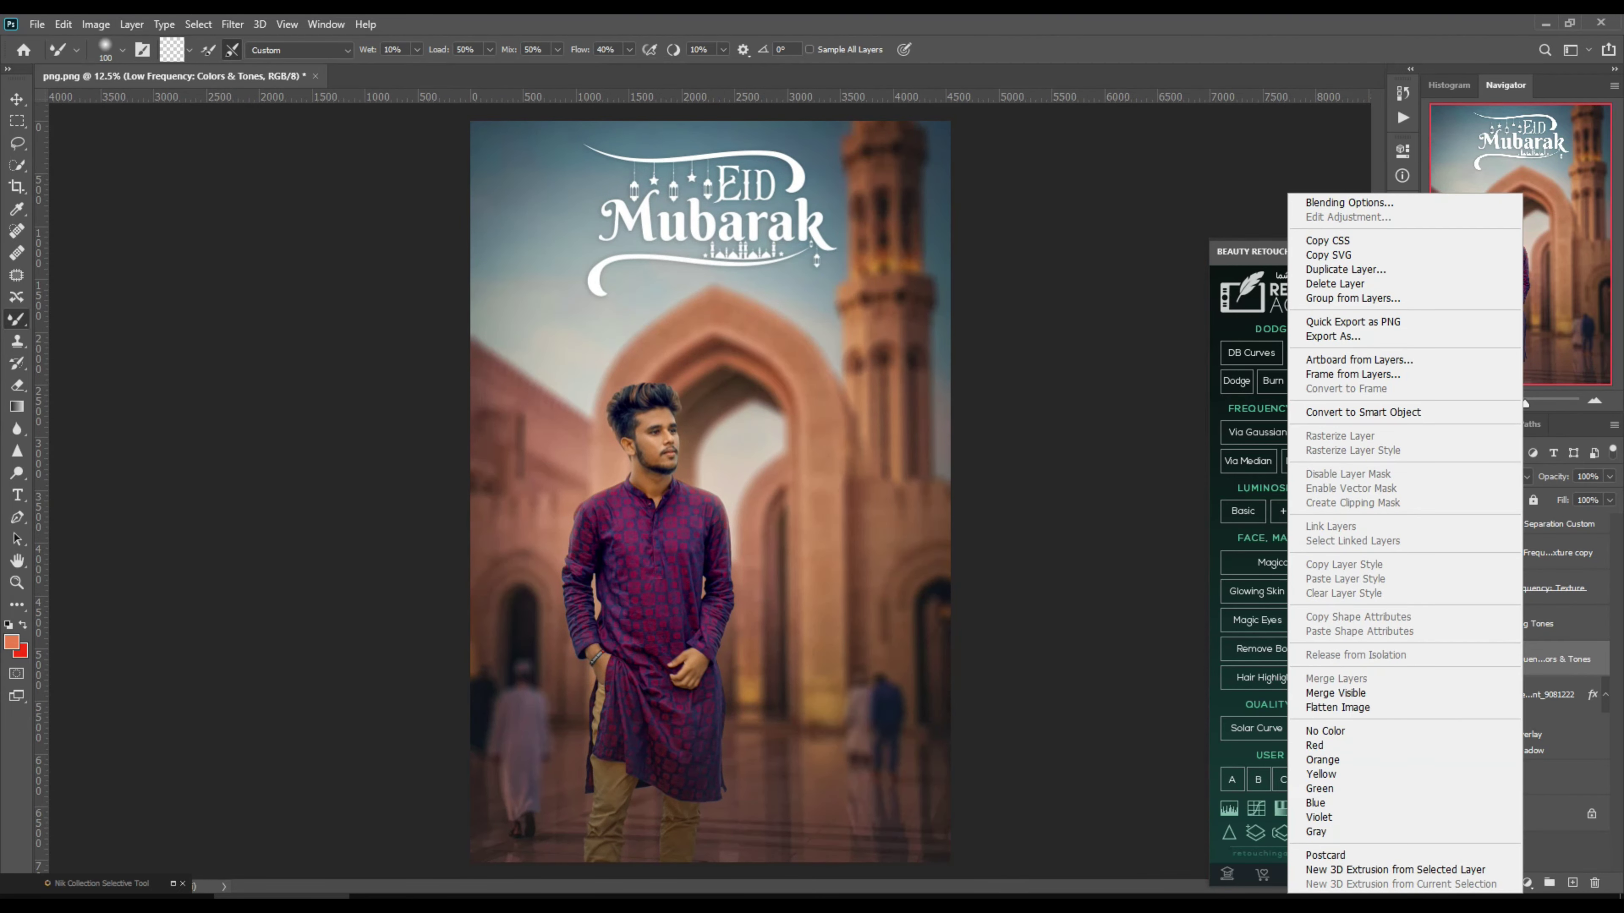
left_click(1381, 705)
key("Return")
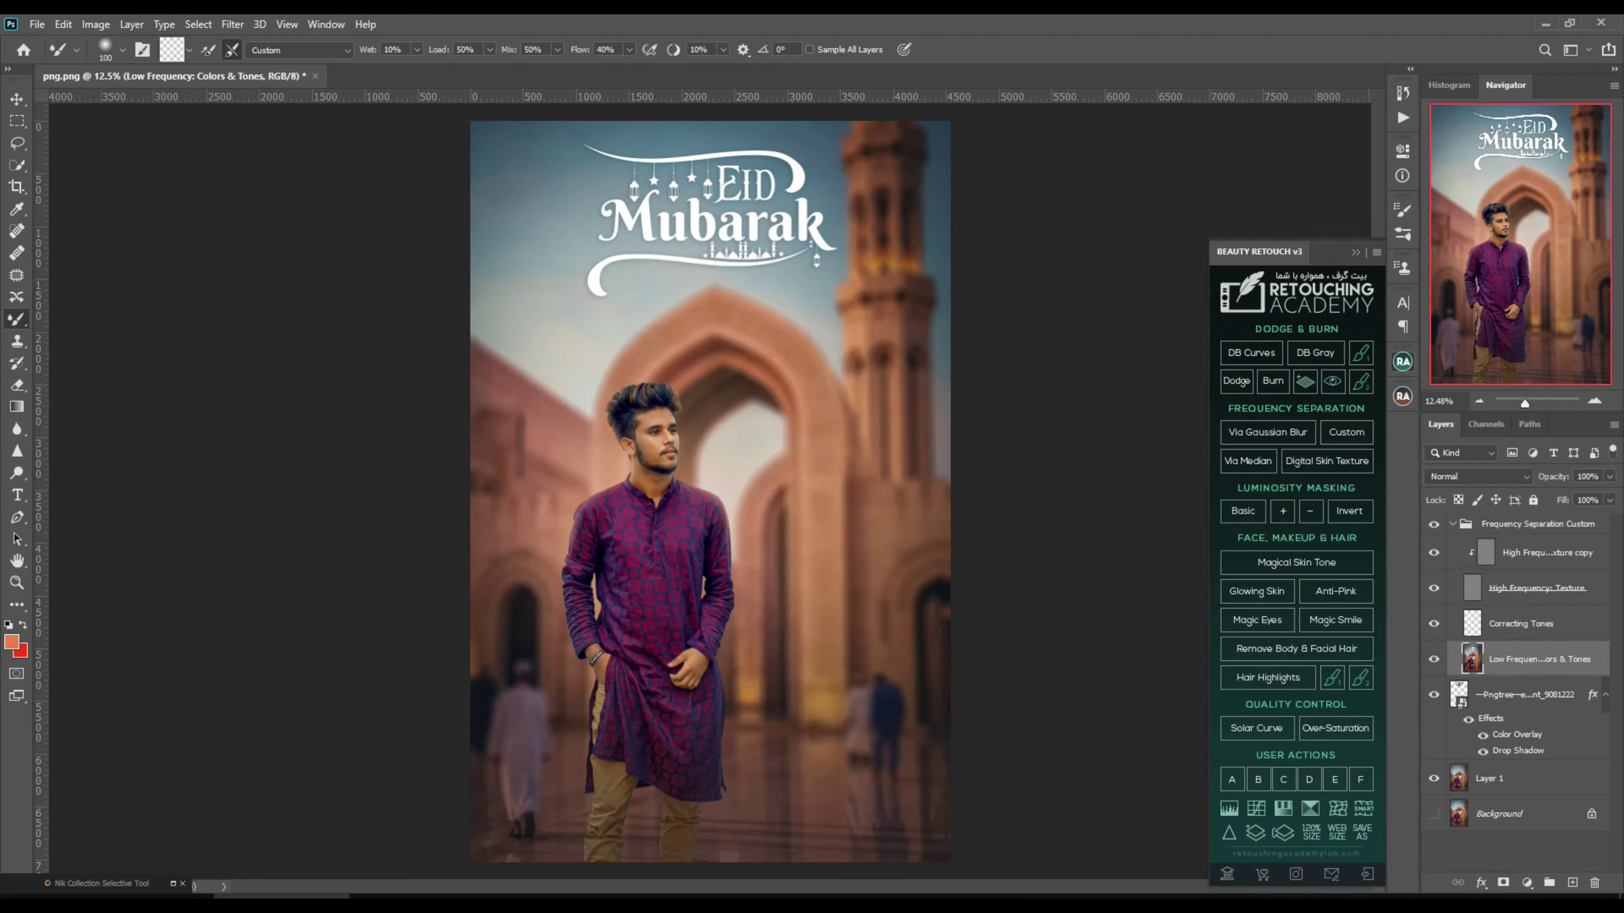
key("ctrl+j")
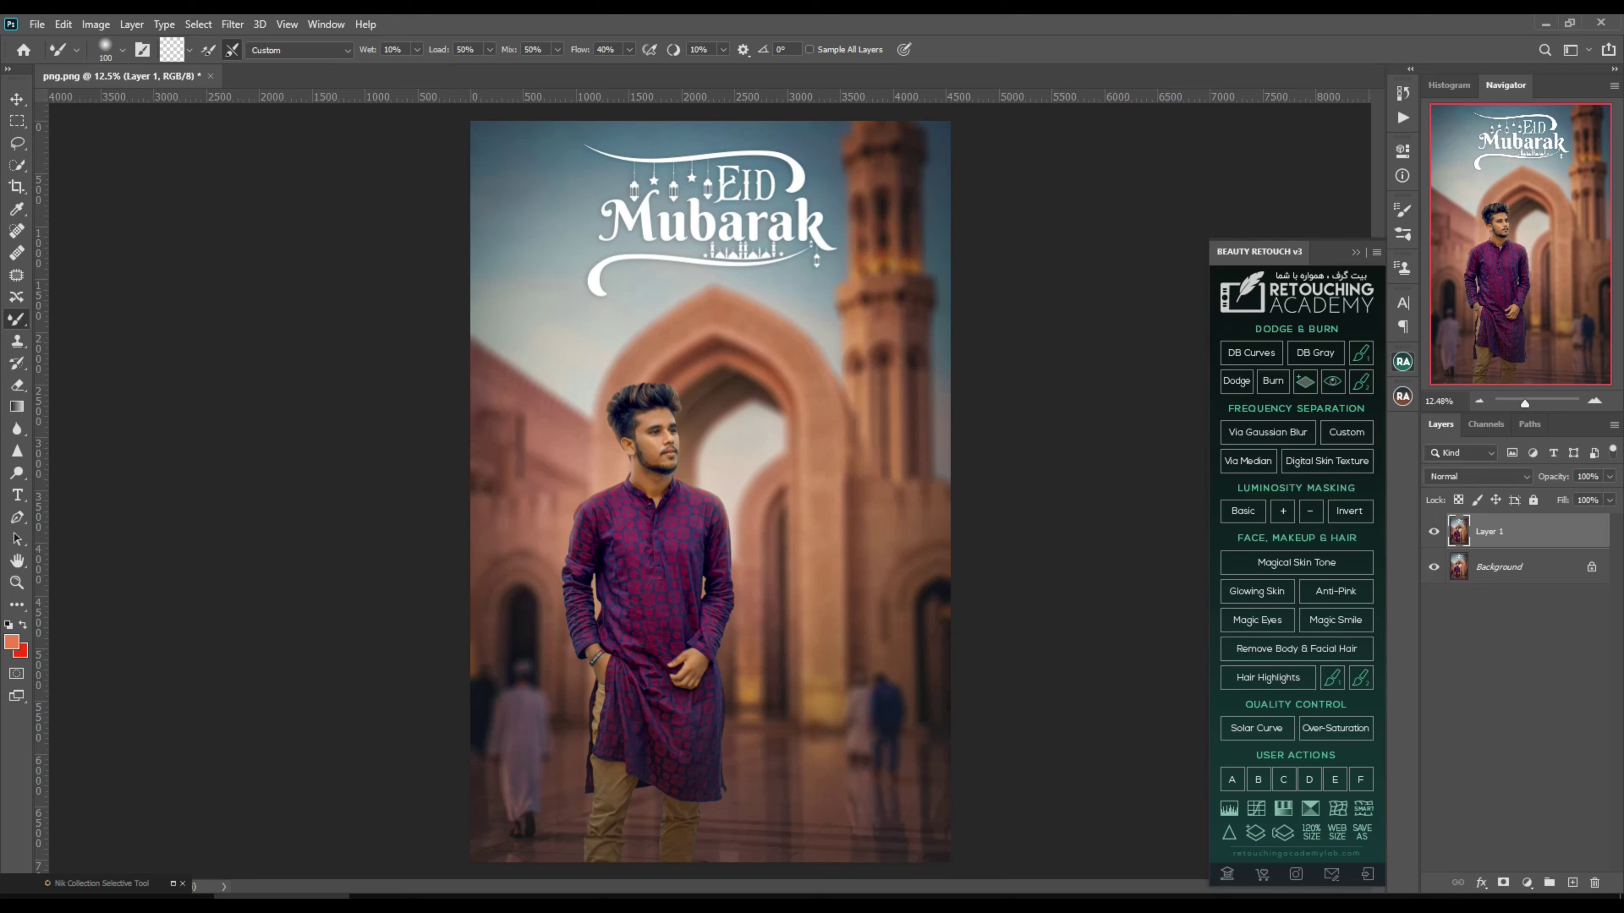
Add a Dodge - Brighten curve group and set a regular brush to flow 1, about 2300 px
left_click(1236, 381)
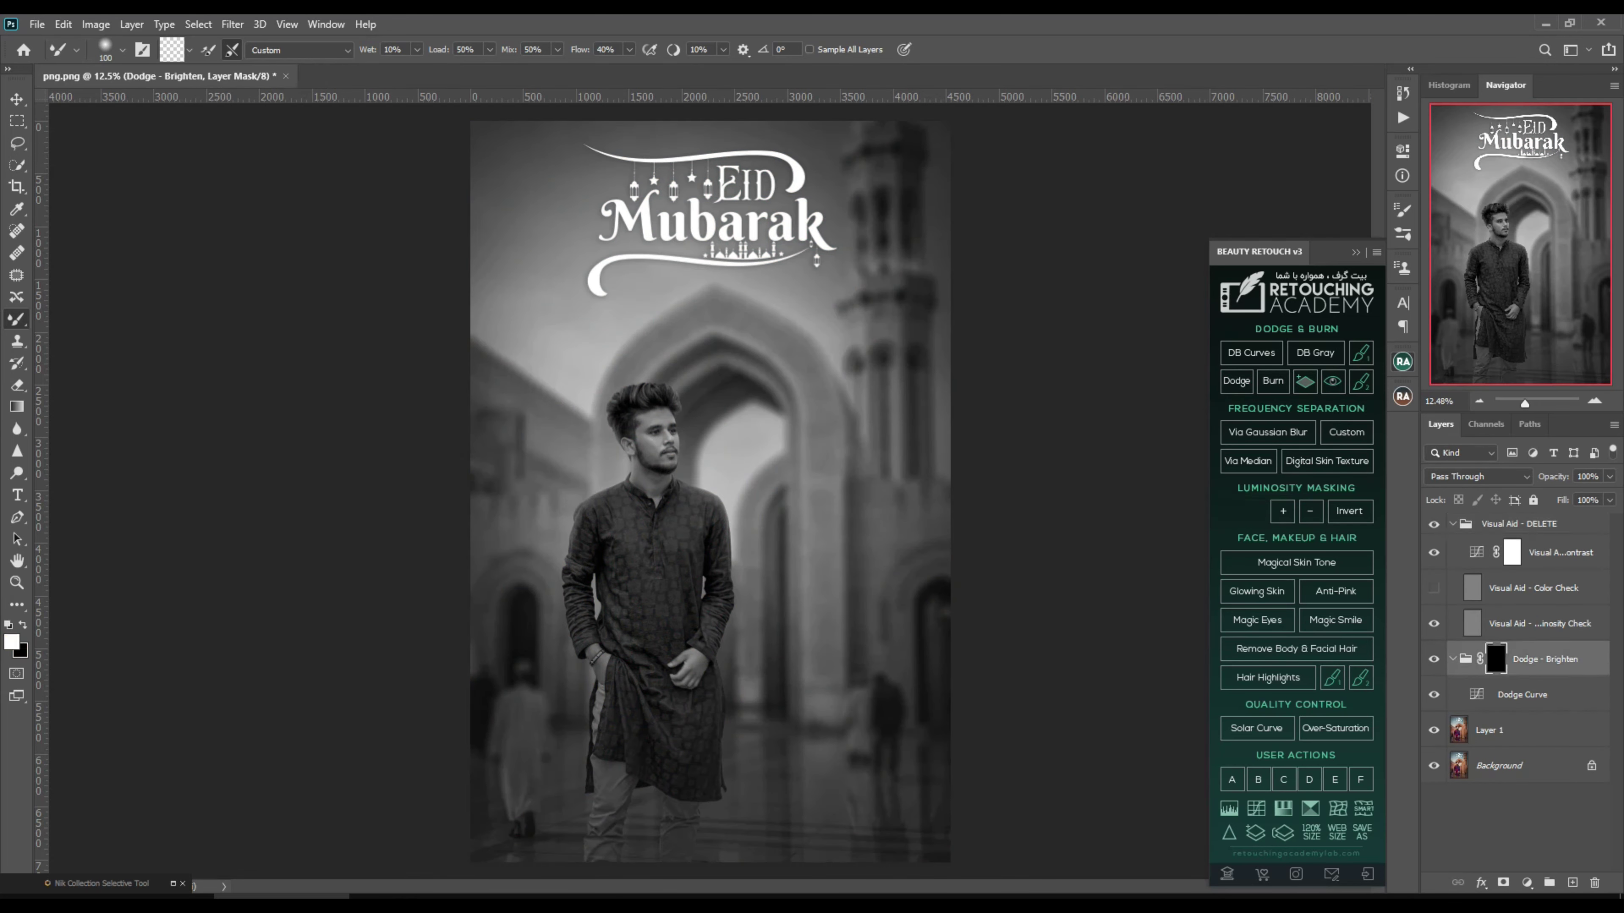
right_click(16, 320)
left_click(77, 314)
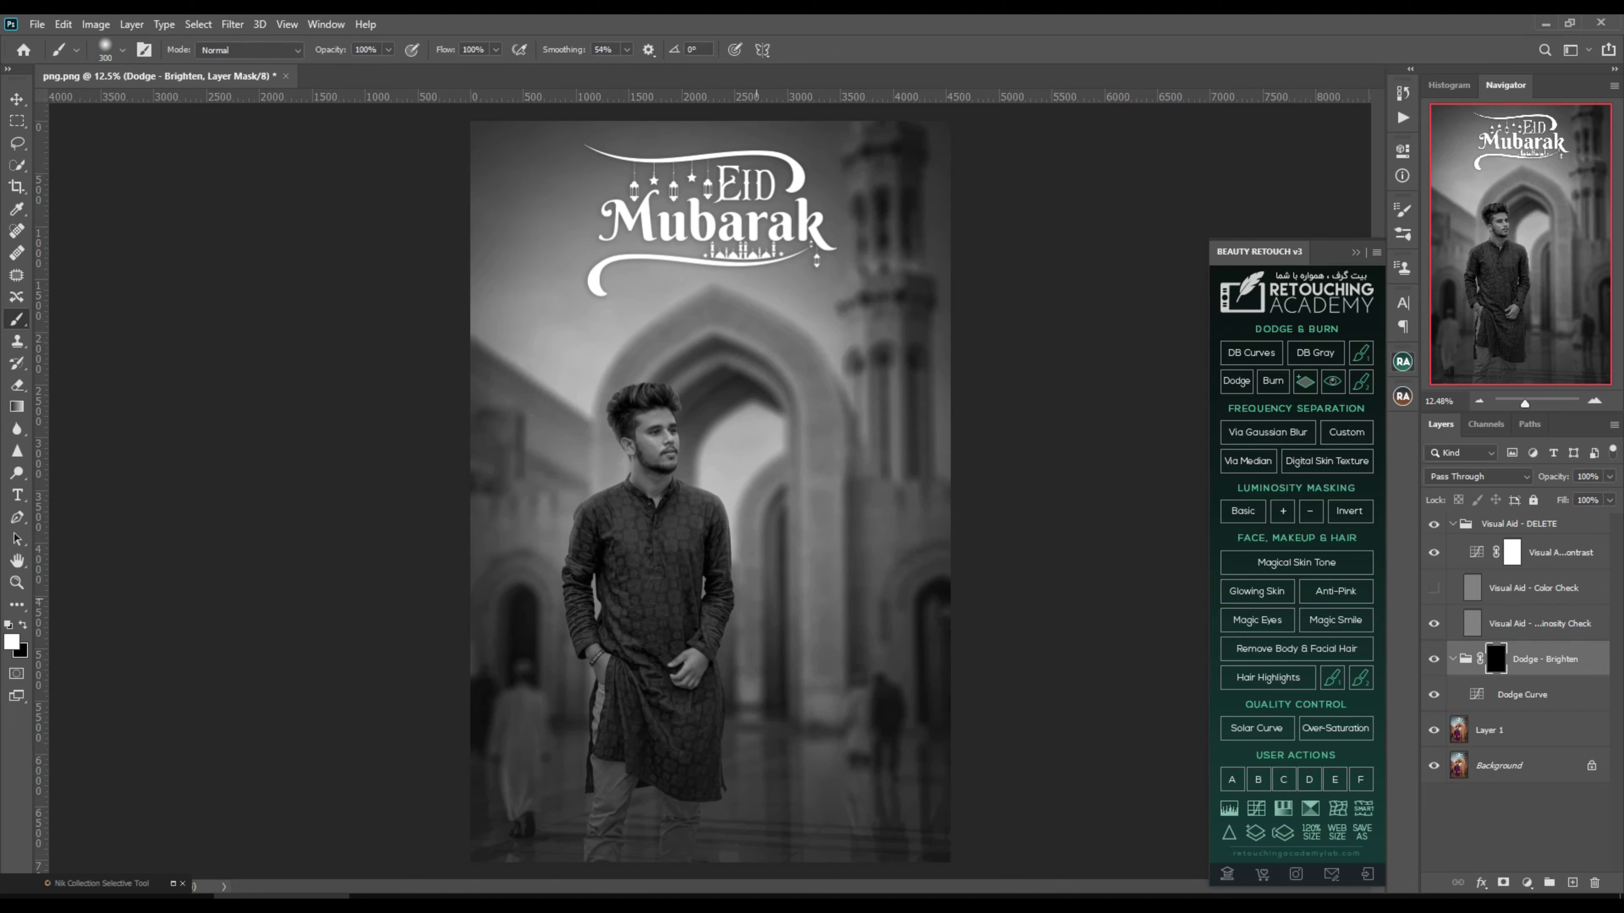
scroll(694, 506, "up", 5)
double_click(473, 49)
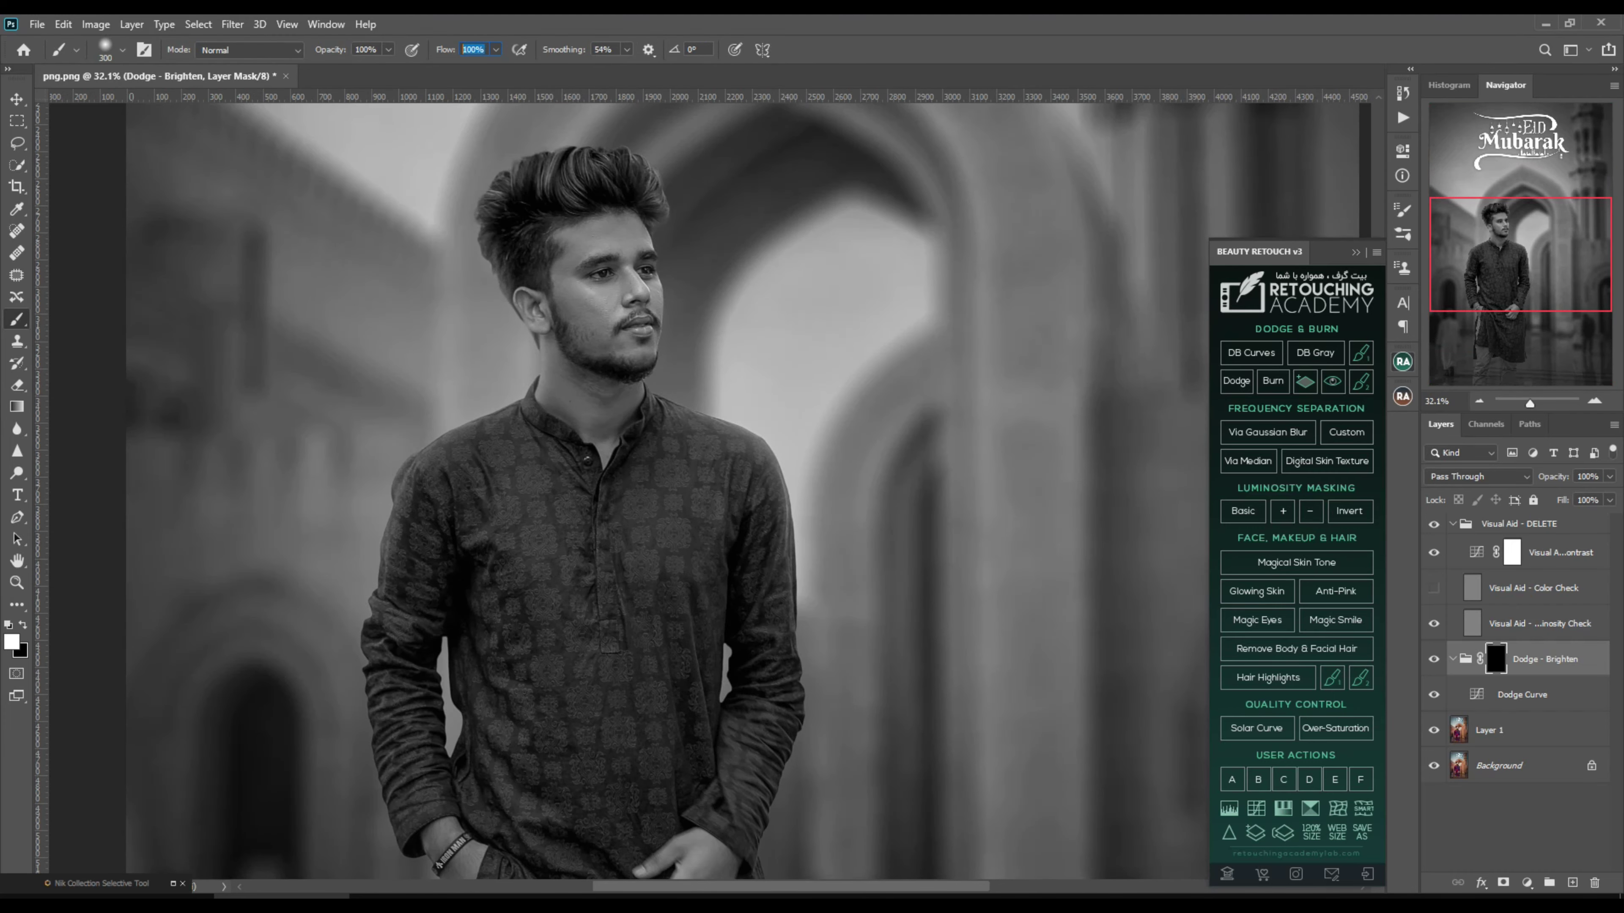
type("1")
key("bracketright")
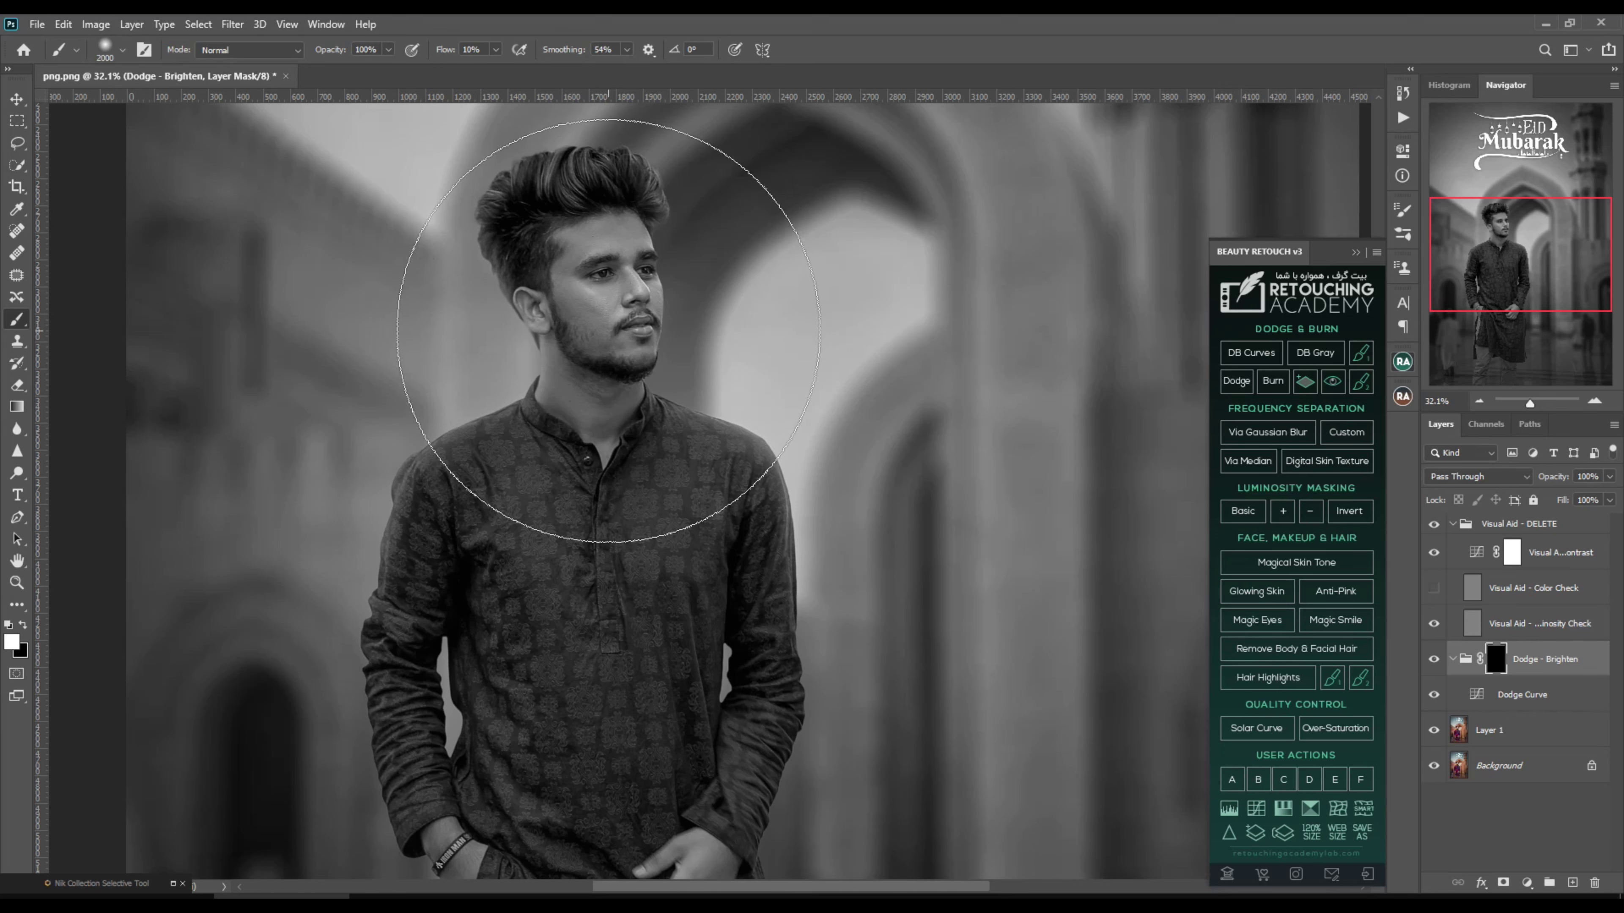
key("bracketright")
key("bracketright")
key("bracketright")
key("bracketright")
key("bracketright")
key("bracketright")
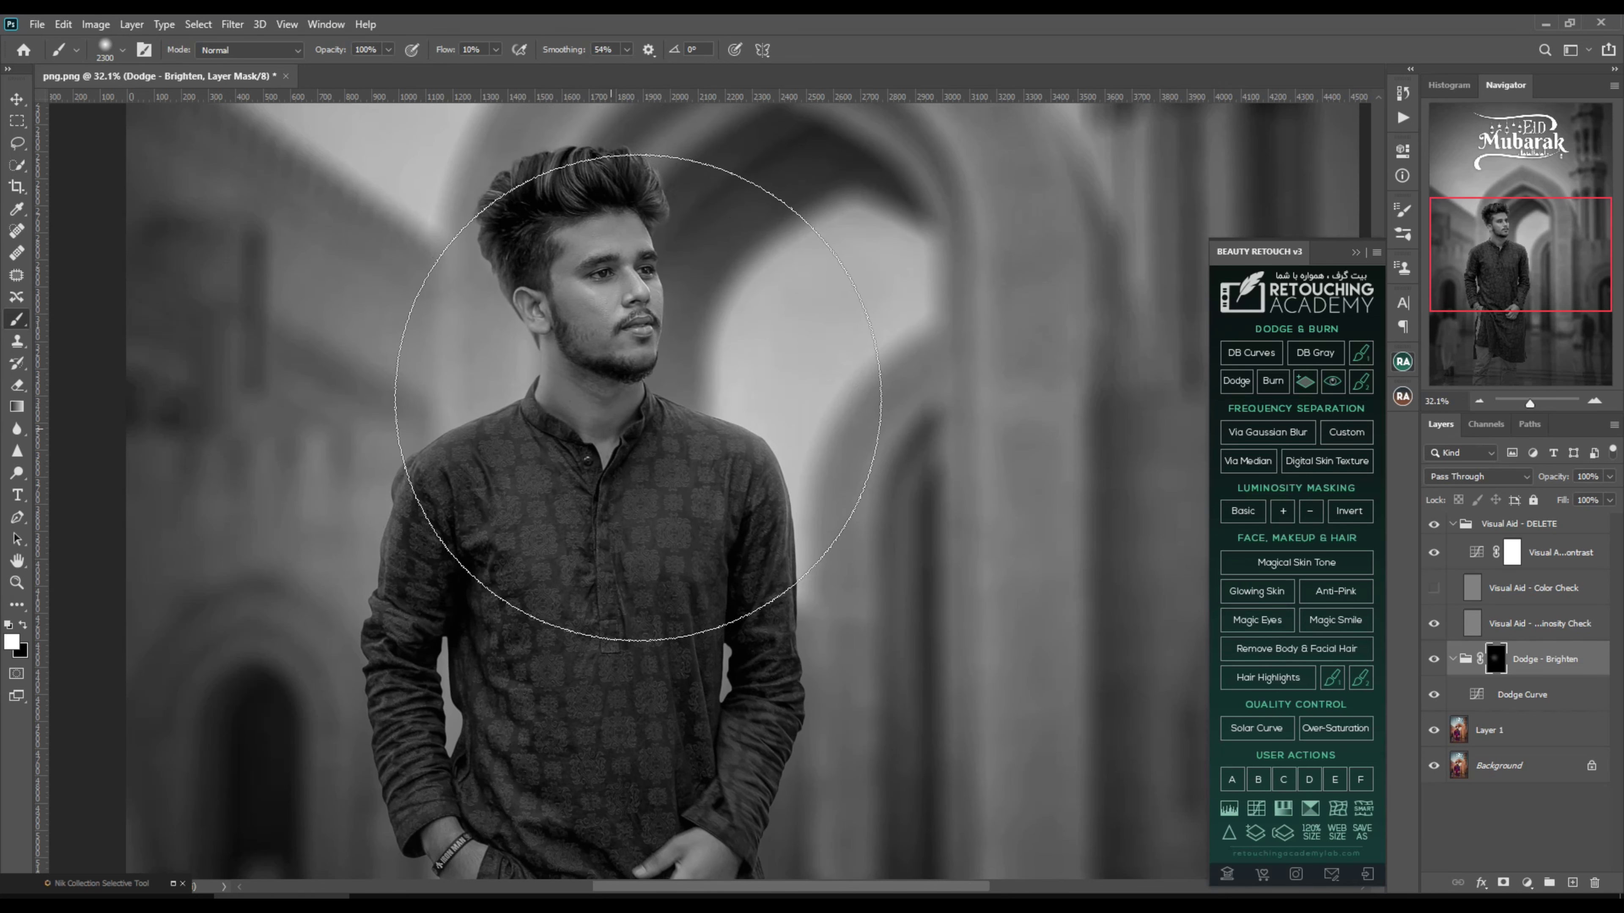
scroll(640, 378, "down", 3)
scroll(543, 512, "down", 2)
scroll(507, 616, "down", 2)
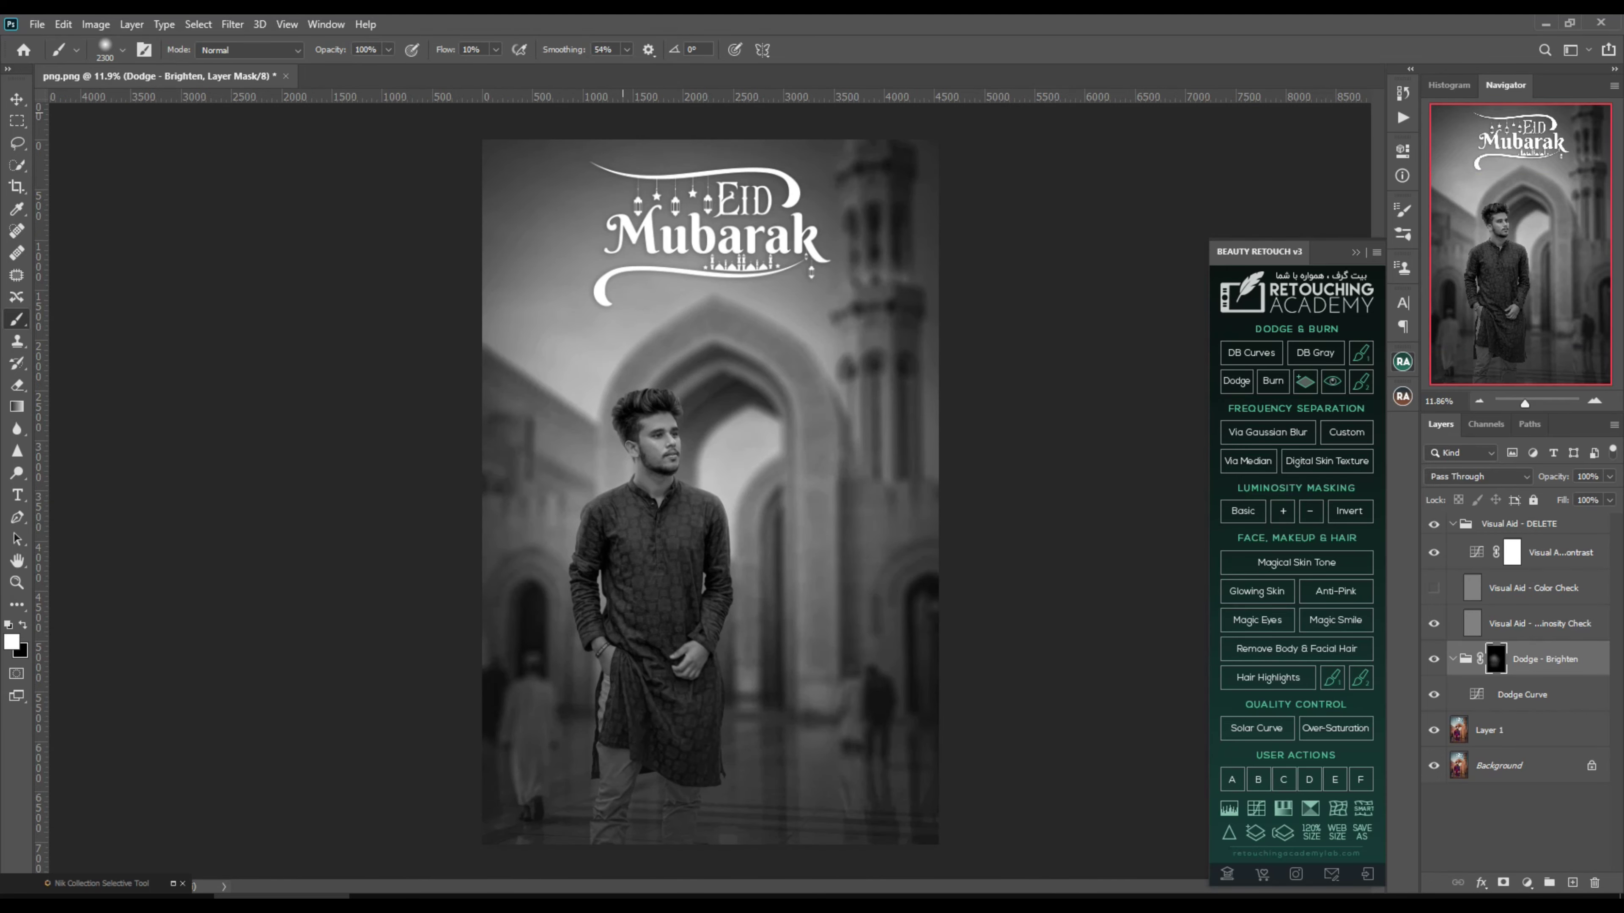
Hide the Visual Aid - Luminosity Check layer and zoom out to the whole poster
key("v")
left_click(1434, 623)
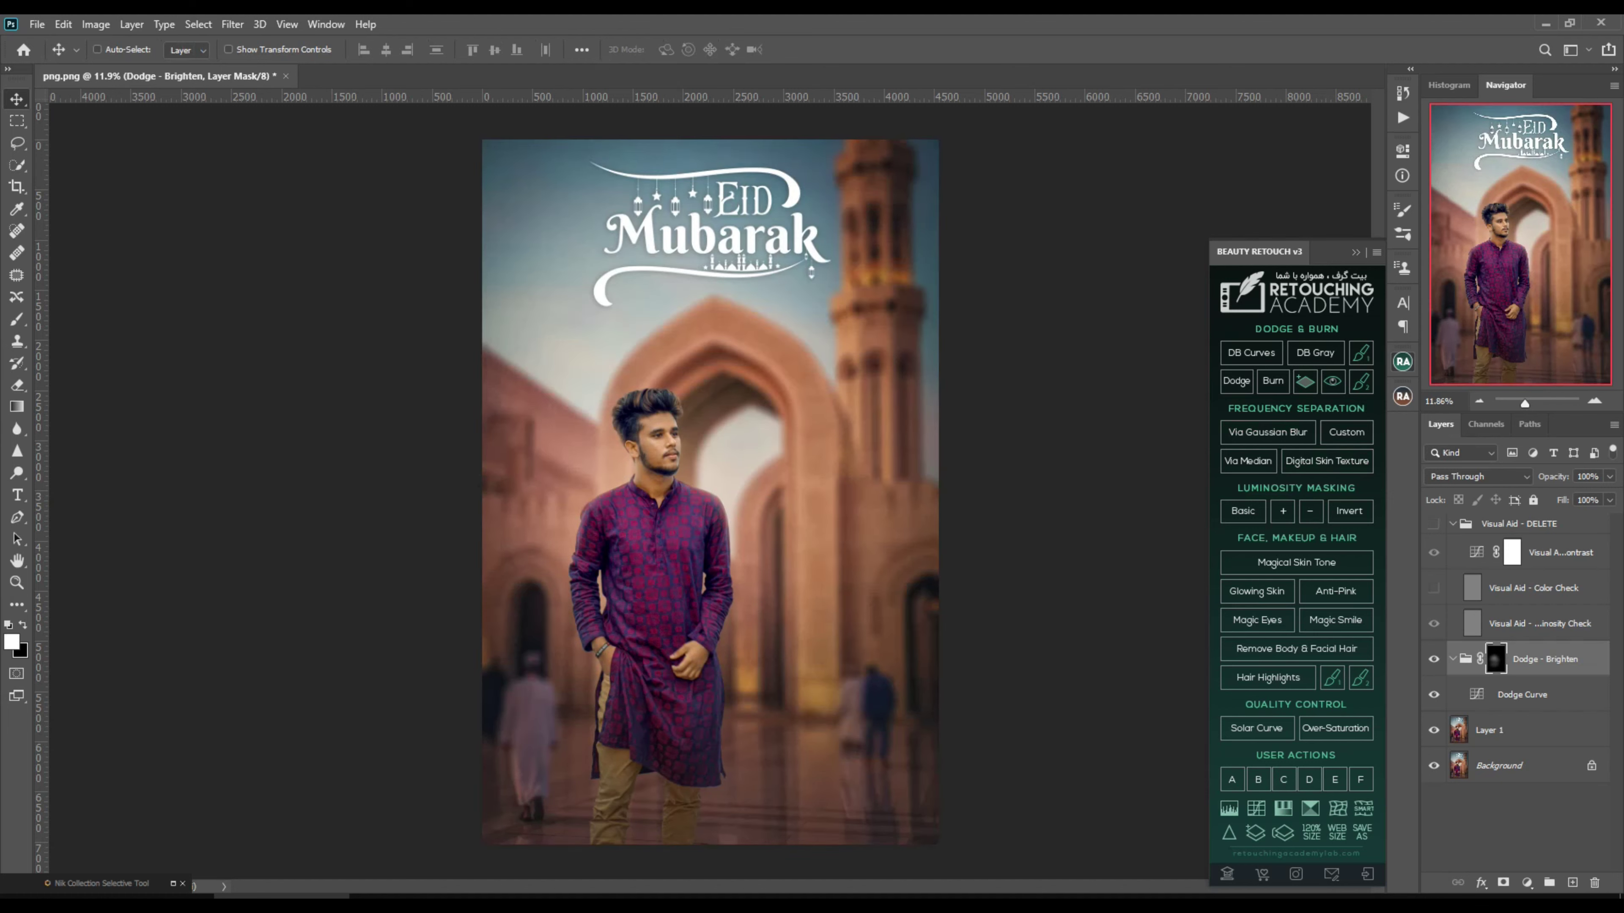
key("ctrl+minus")
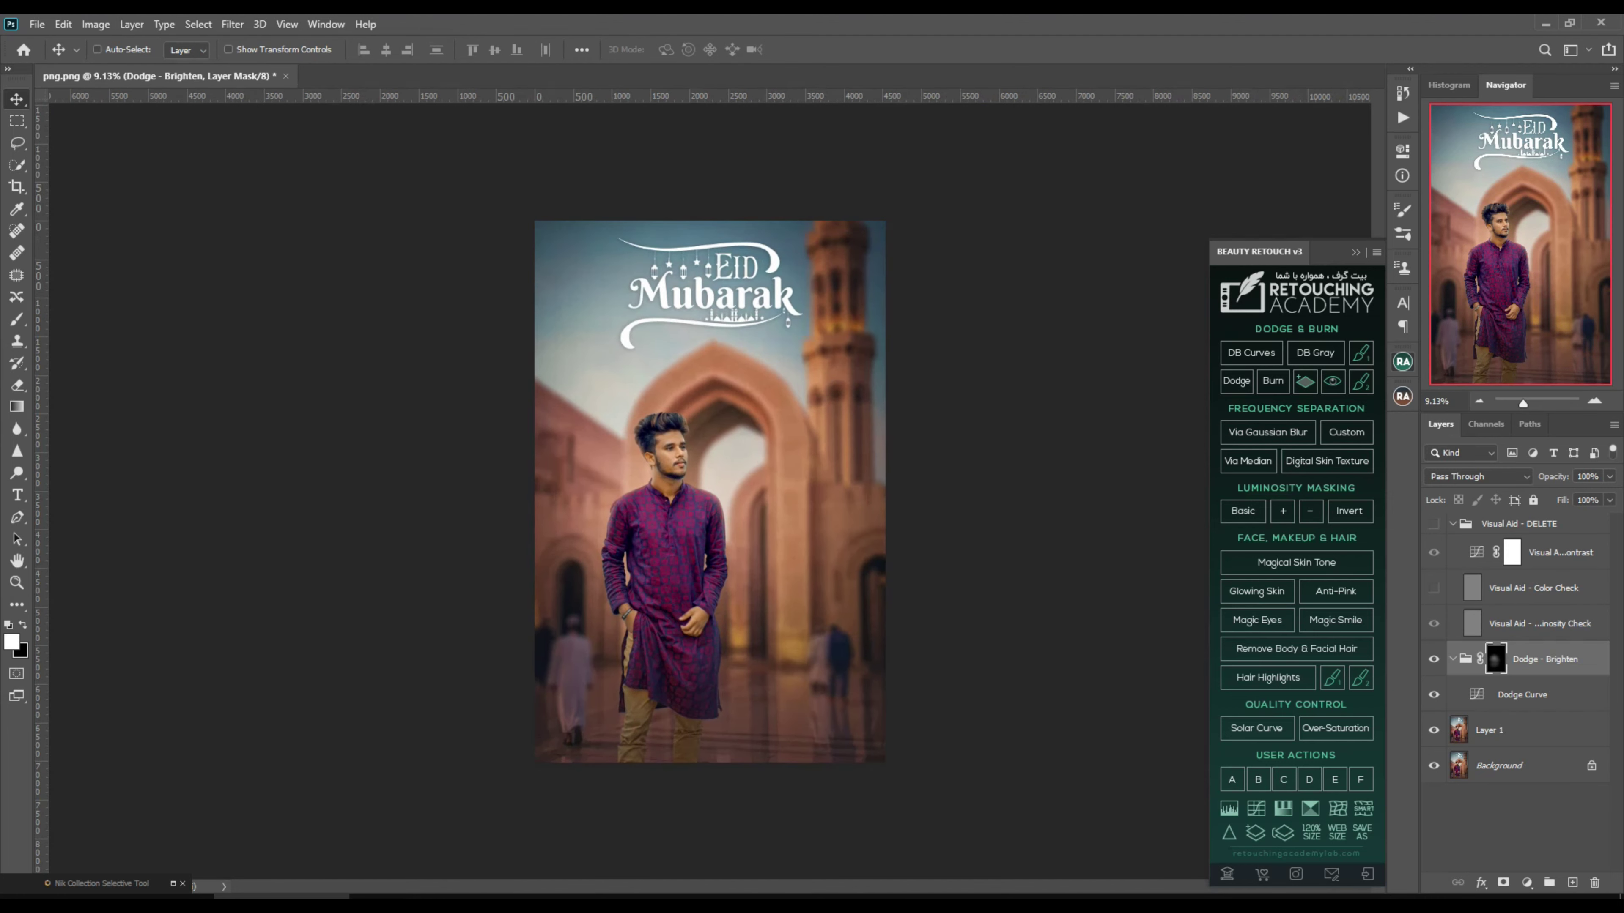
Flatten the image from Layer 1, discarding hidden layers, and duplicate the background
left_click(1489, 729)
right_click(1489, 730)
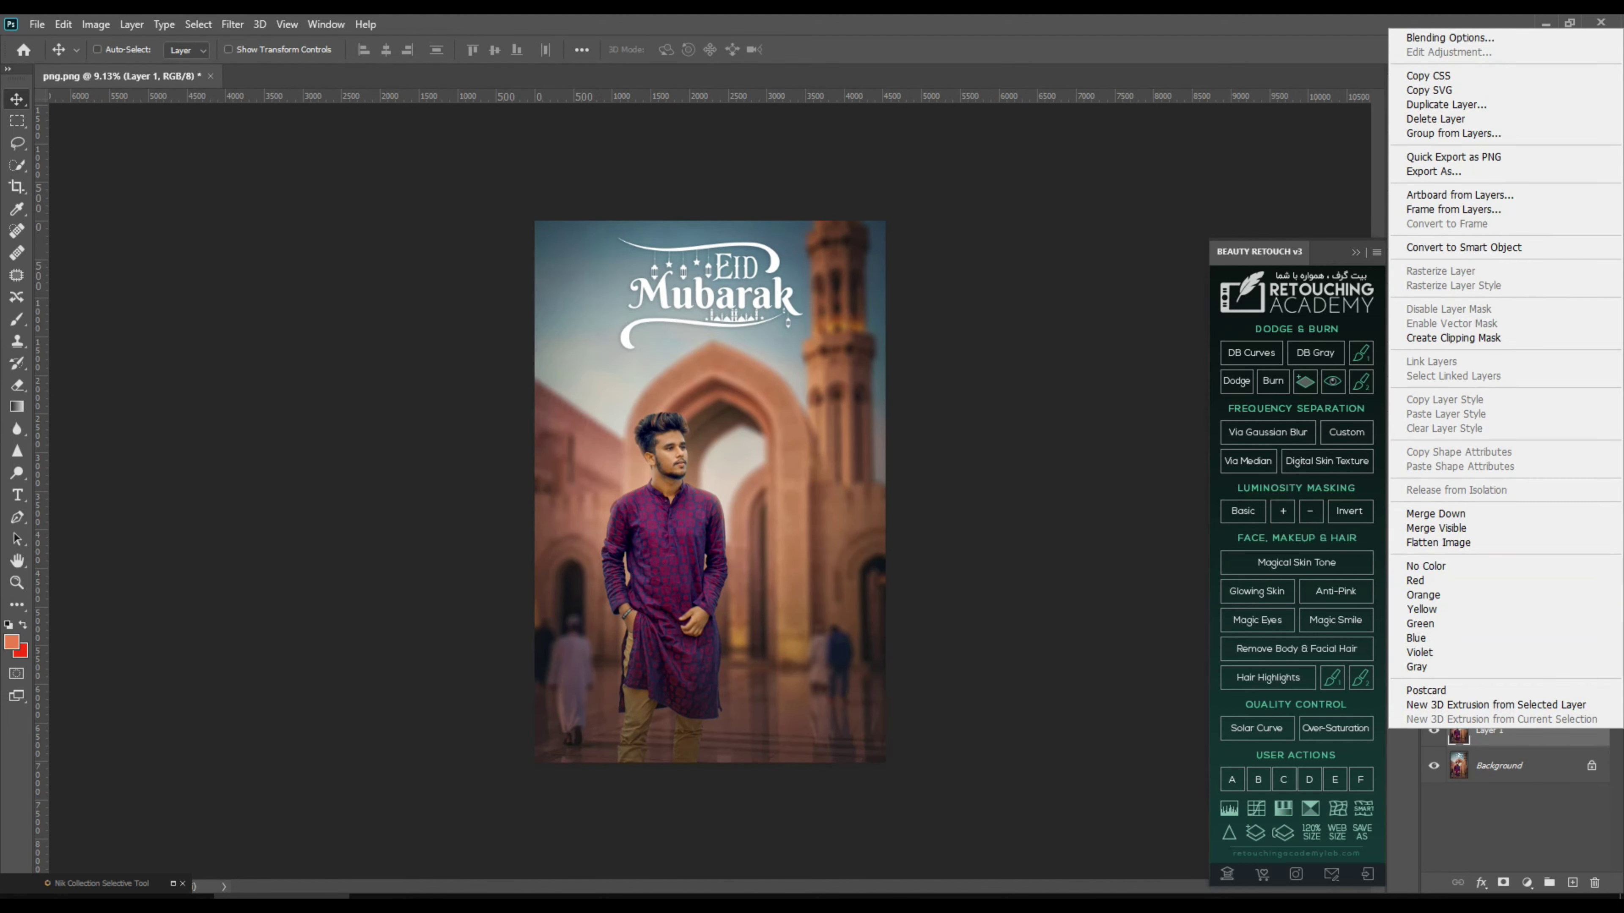
left_click(1438, 543)
left_click(733, 348)
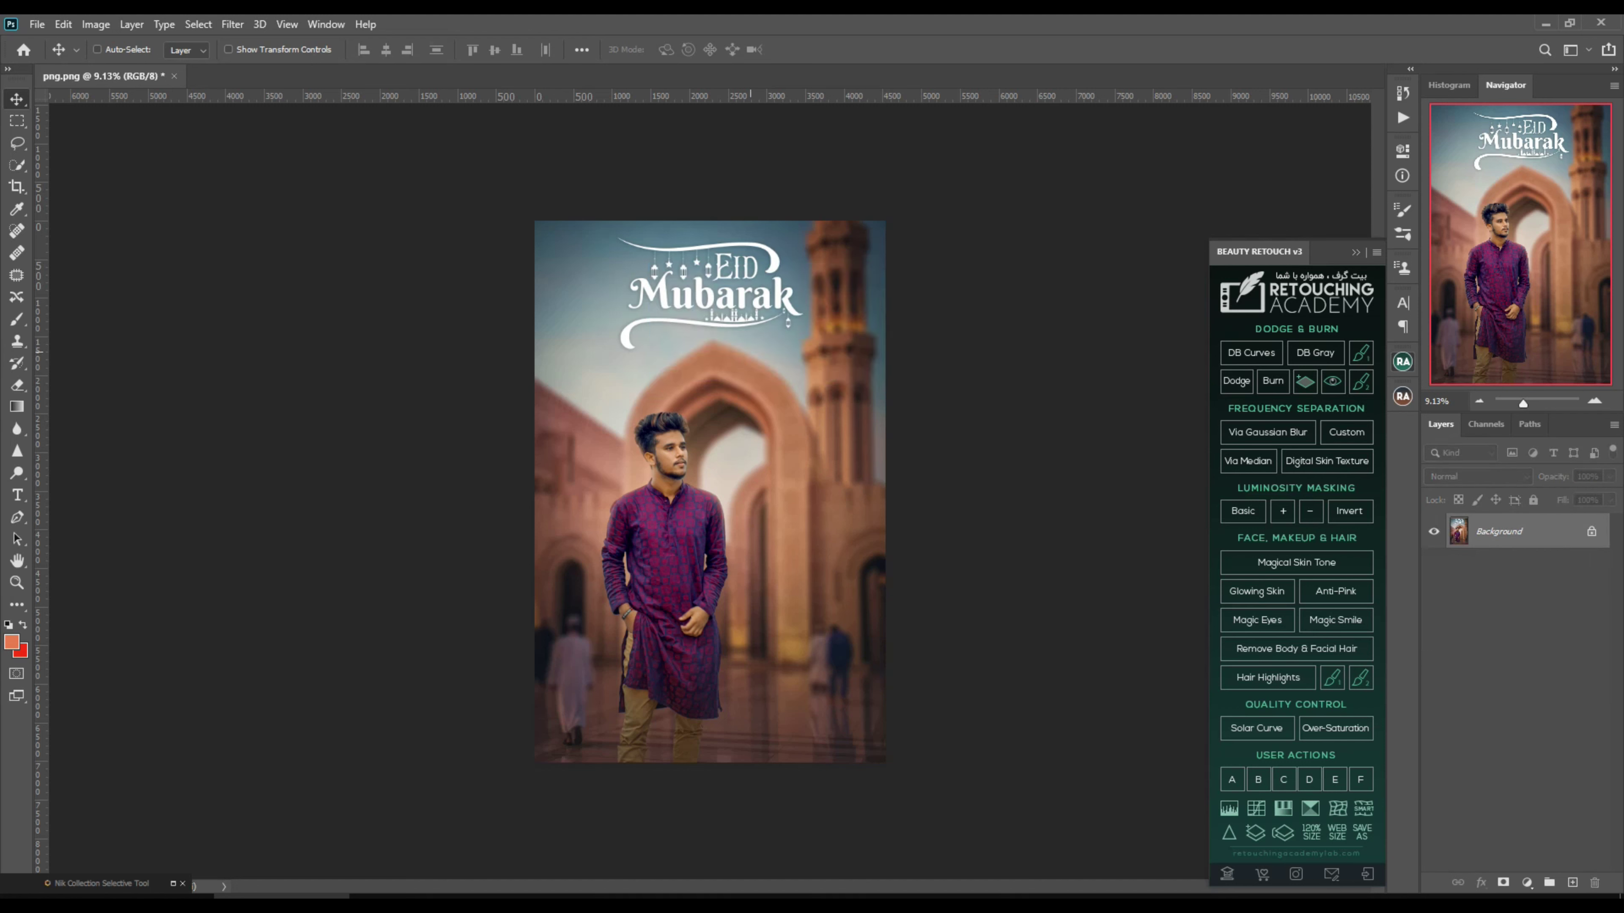
key("ctrl+j")
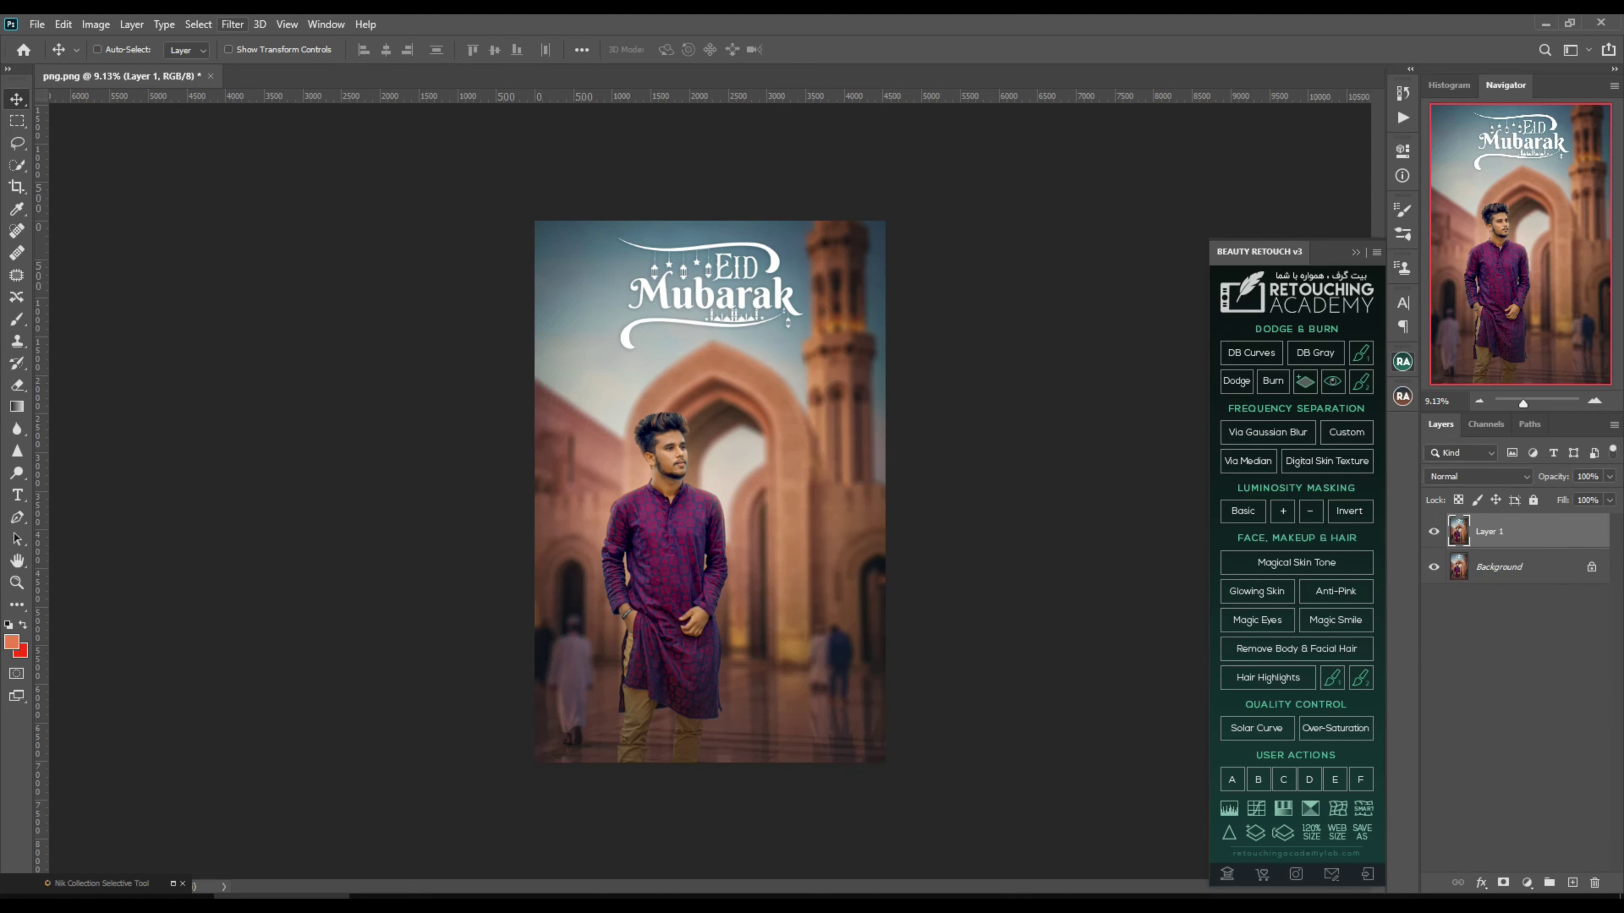
Grade the copy in Camera Raw with Blacks -25, Shadows +34, Temperature +3 and Tint +7
left_click(232, 24)
left_click(272, 140)
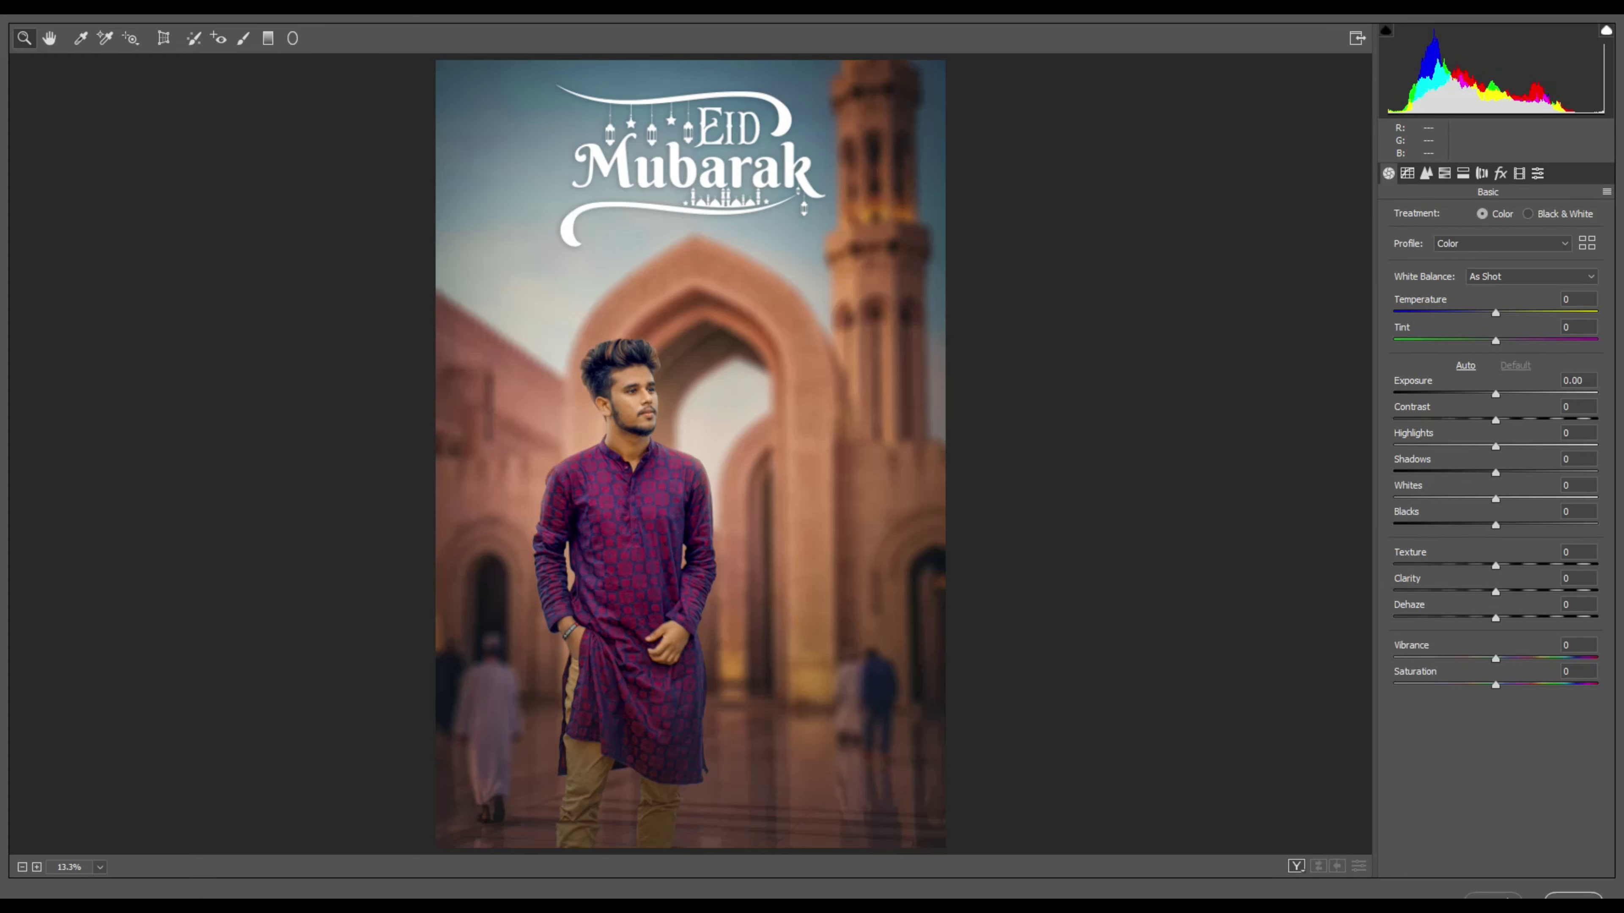
type("-25")
key("Return")
type("+32")
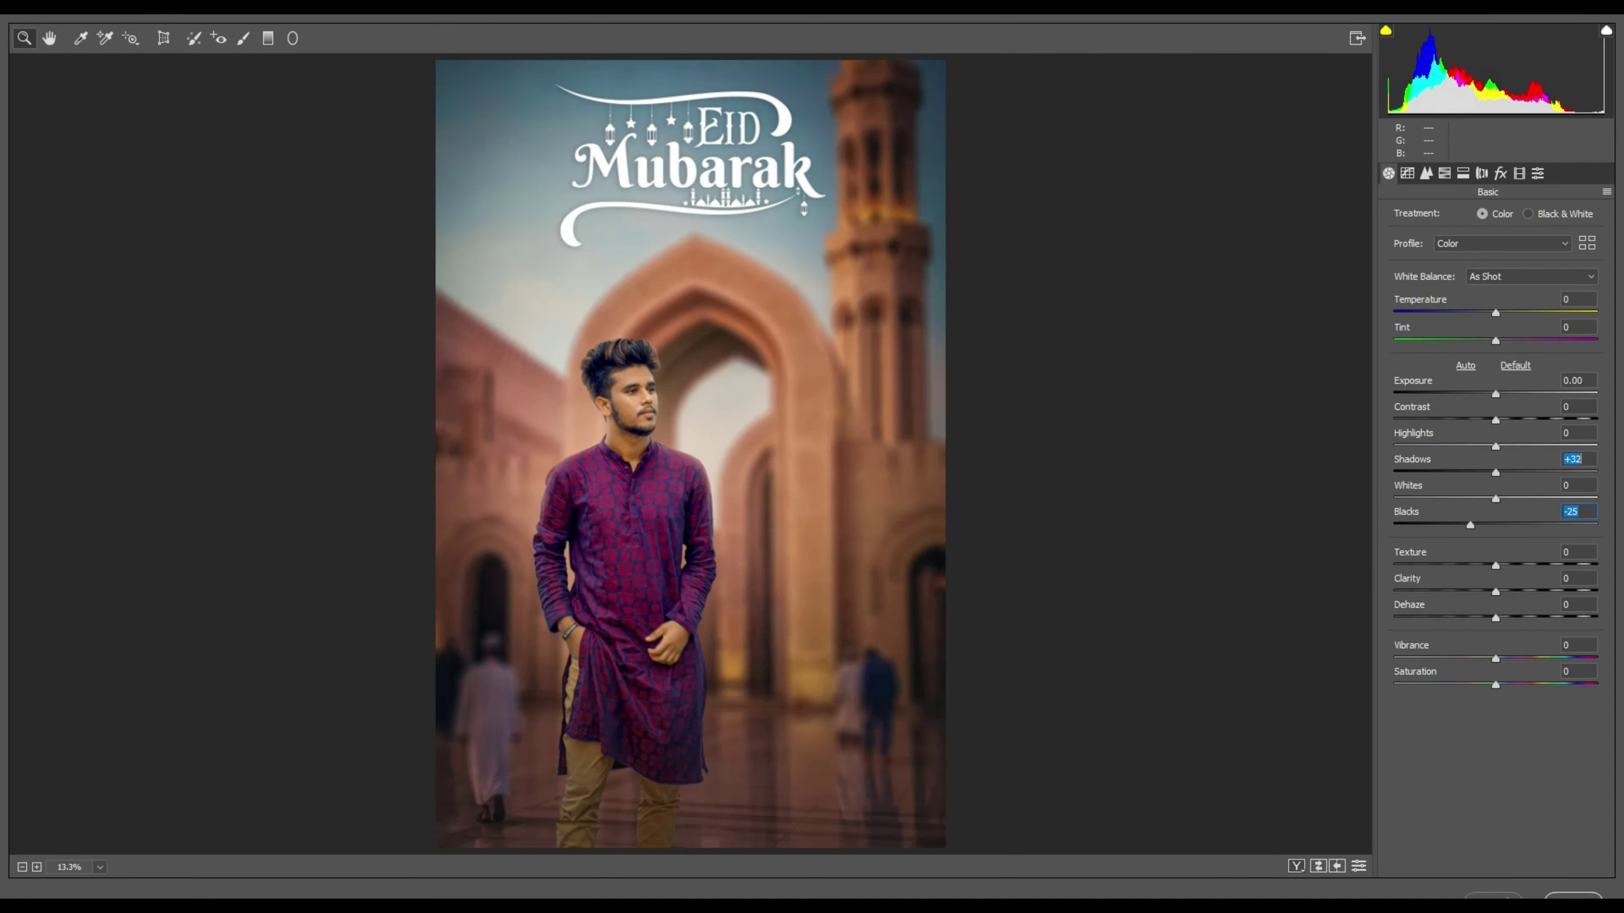
key("Return")
type("3")
key("Return")
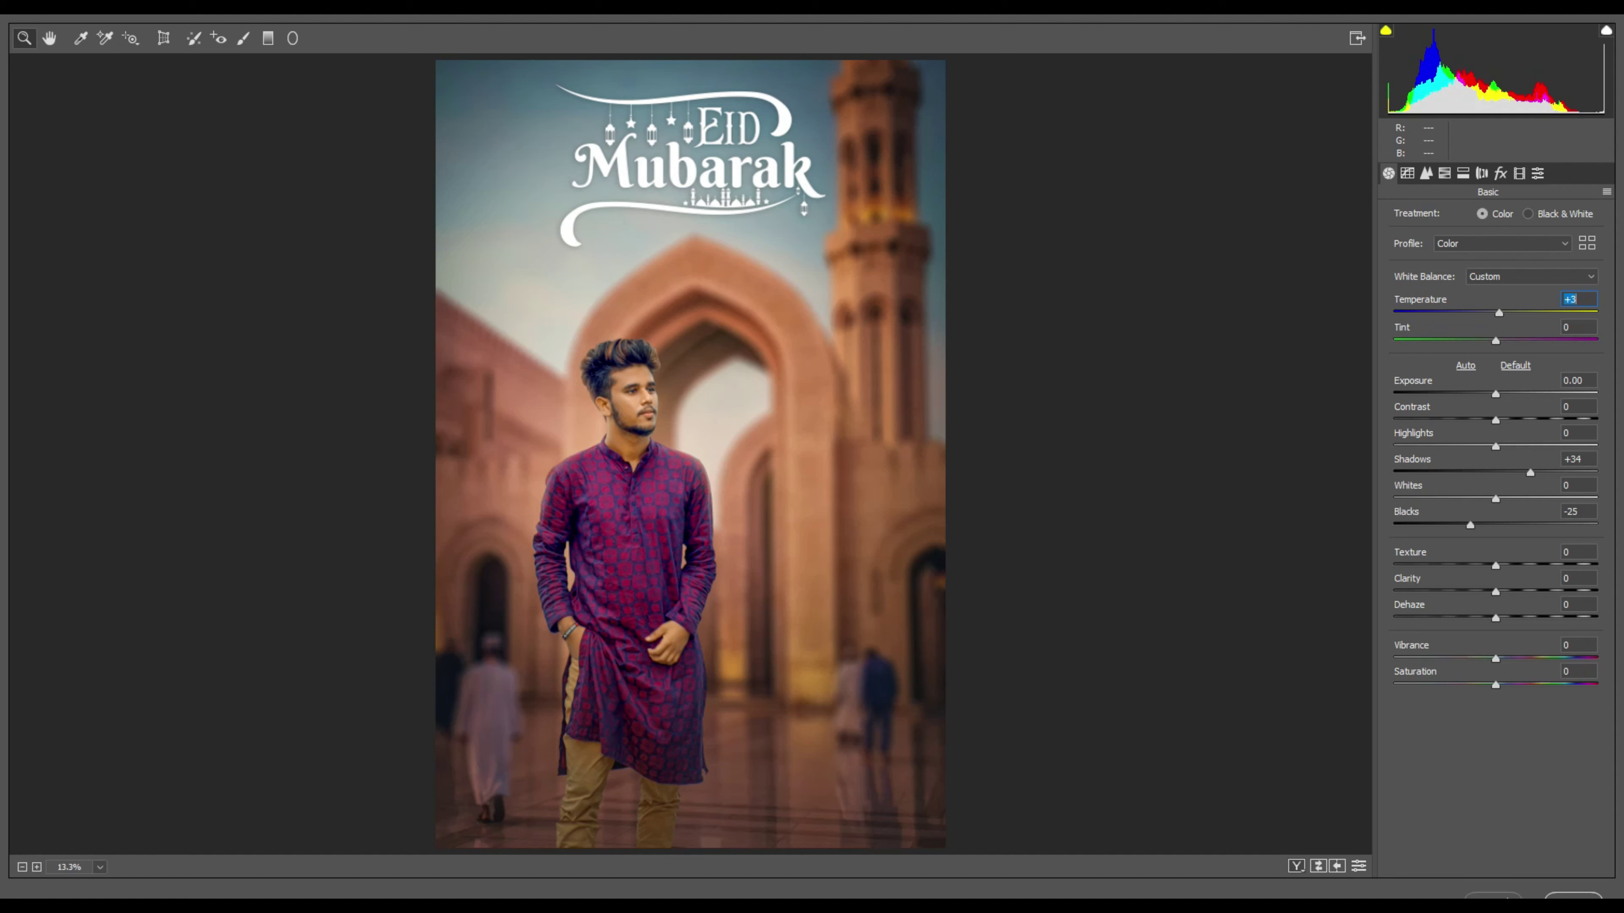
type("-27")
key("Return")
key("Return")
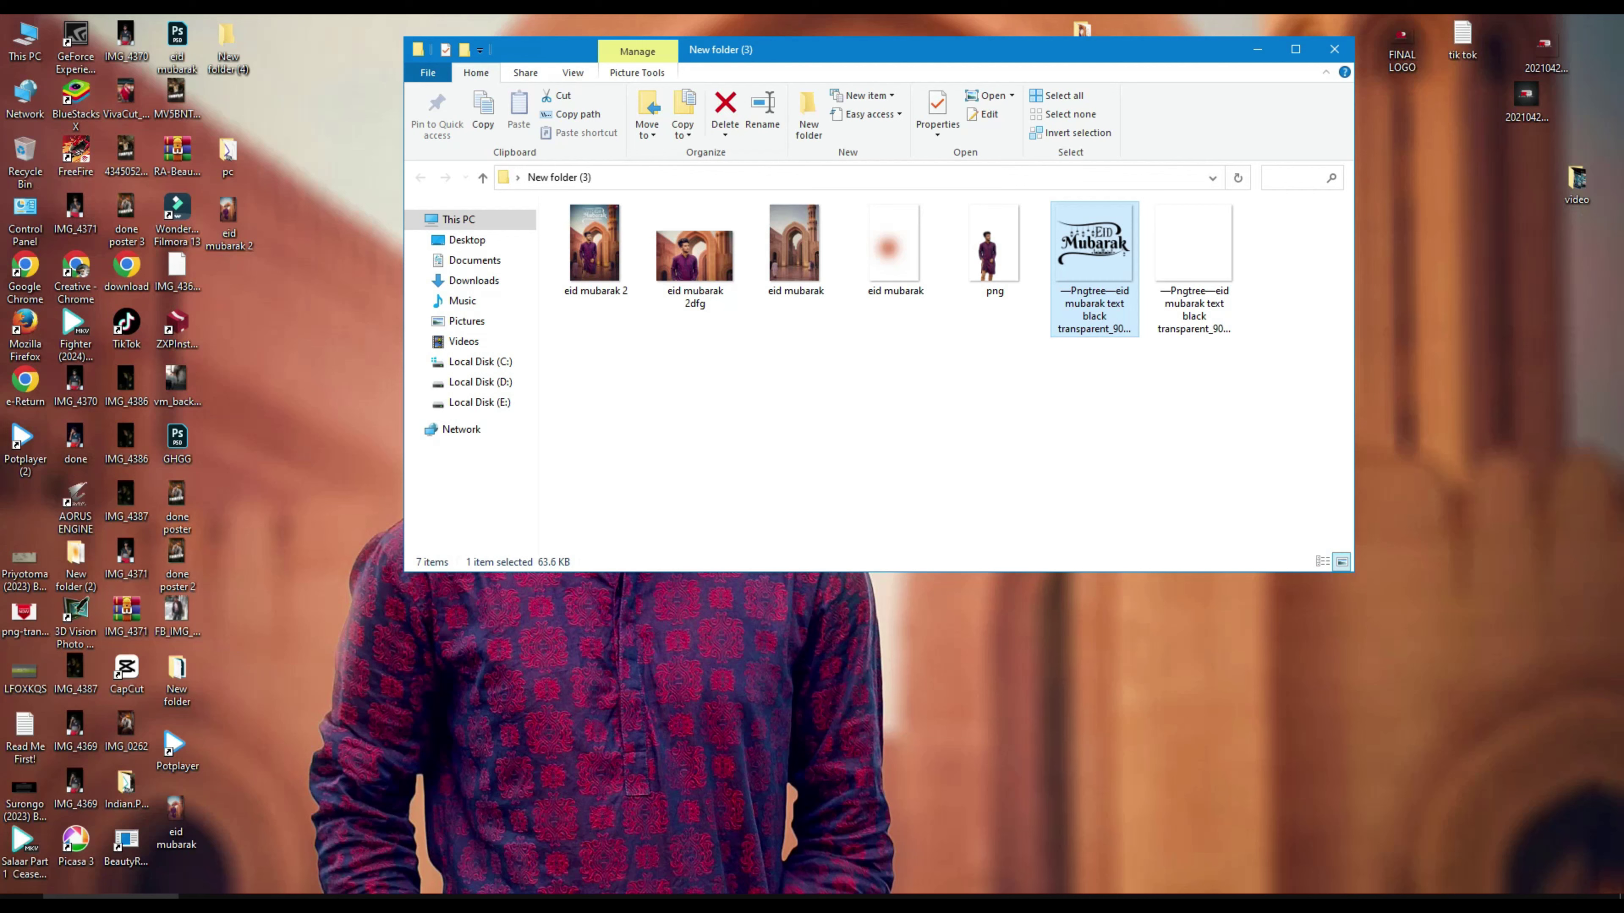
Place a logo image scaled to about 38%, then cancel that placement
left_click(1545, 23)
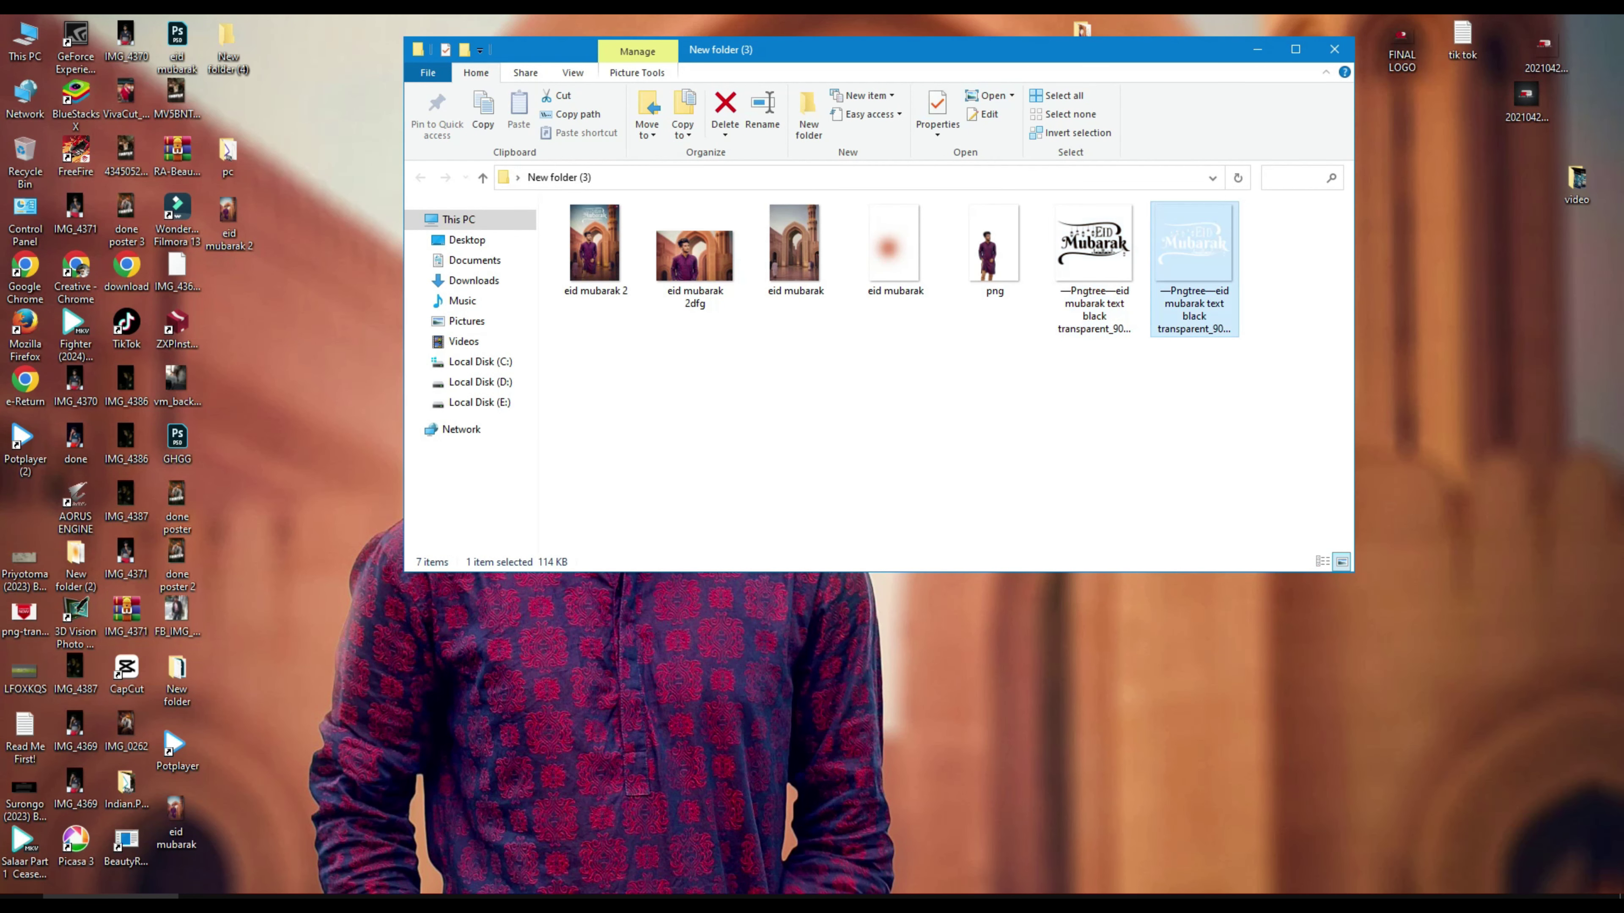
left_click(1334, 49)
mouse_move(1401, 39)
left_mouse_down()
mouse_move(748, 668)
mouse_move(1202, 211)
left_mouse_up()
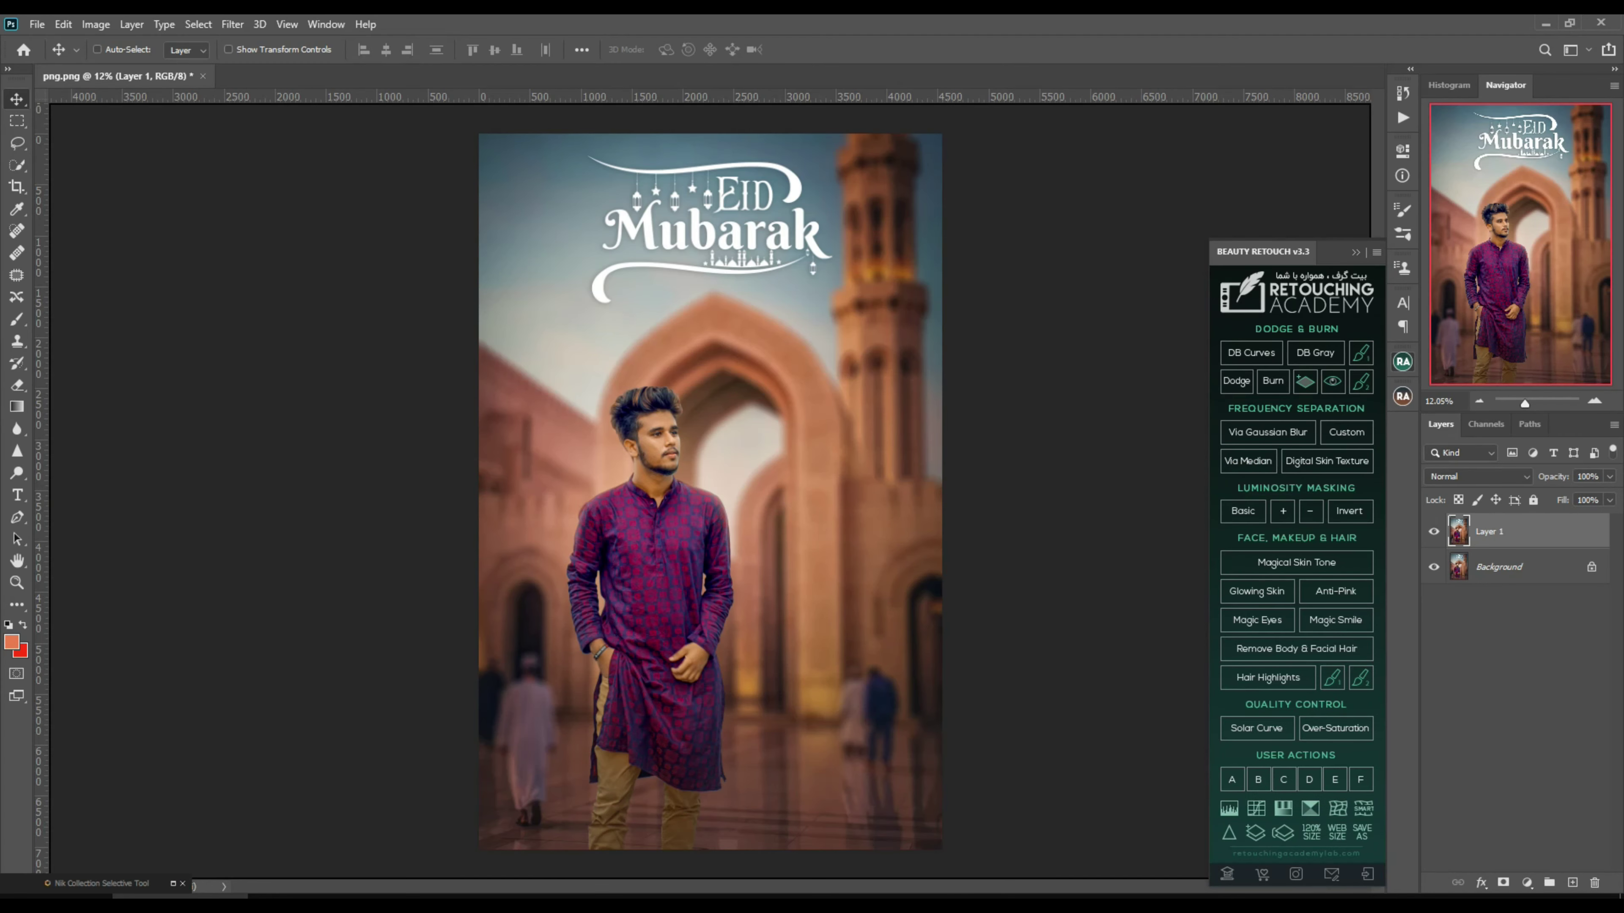
left_click_drag(544, 325, 751, 532)
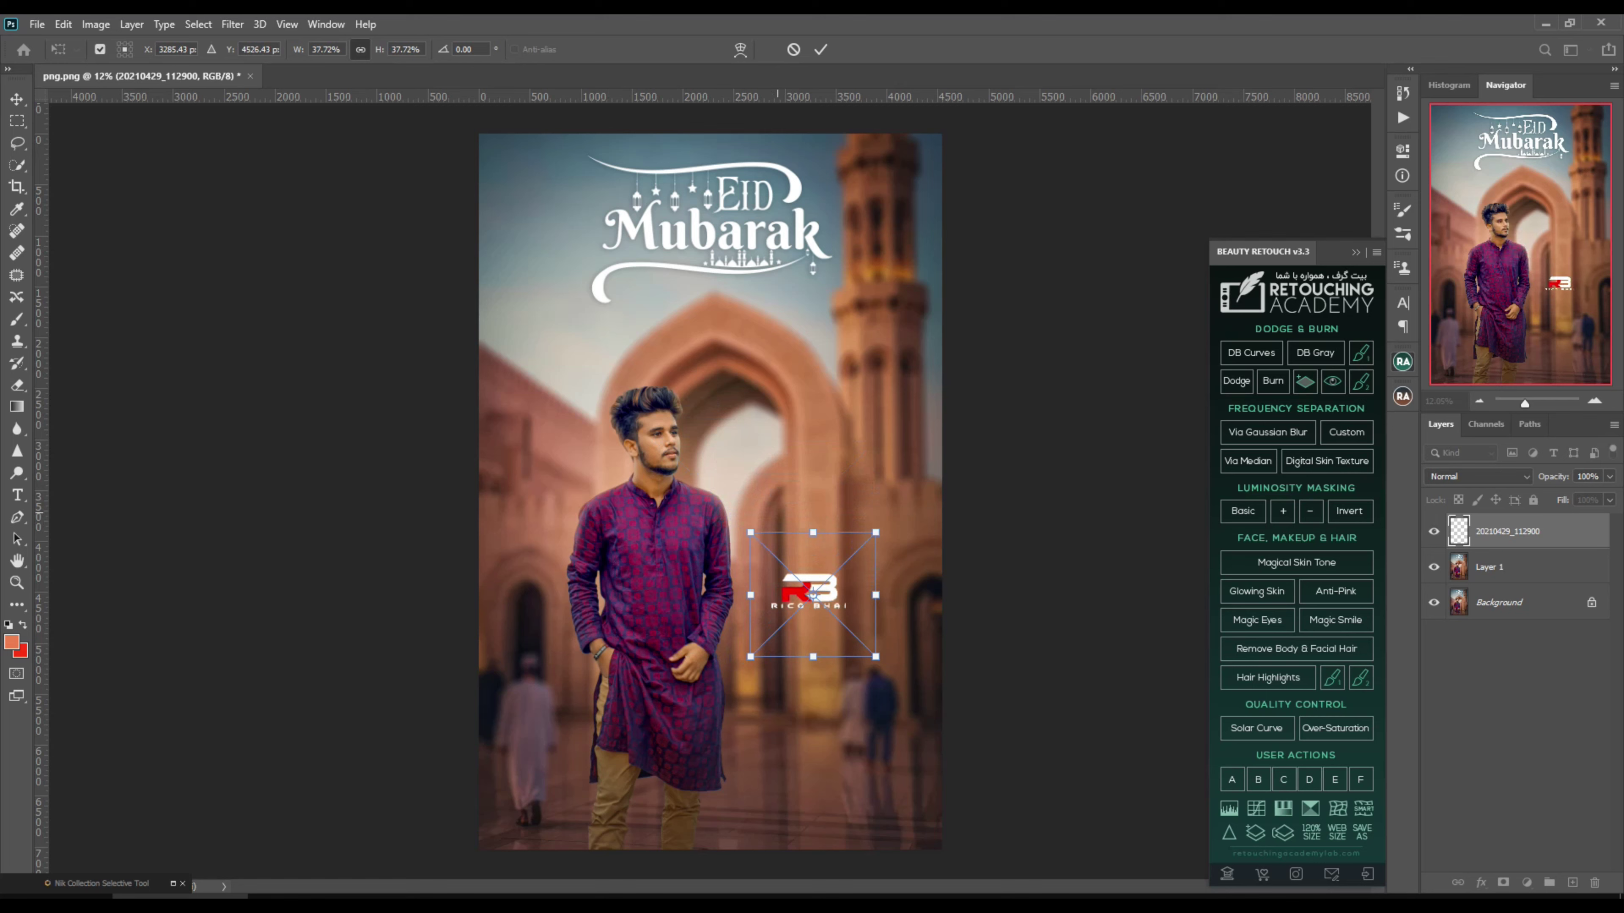
left_click(793, 49)
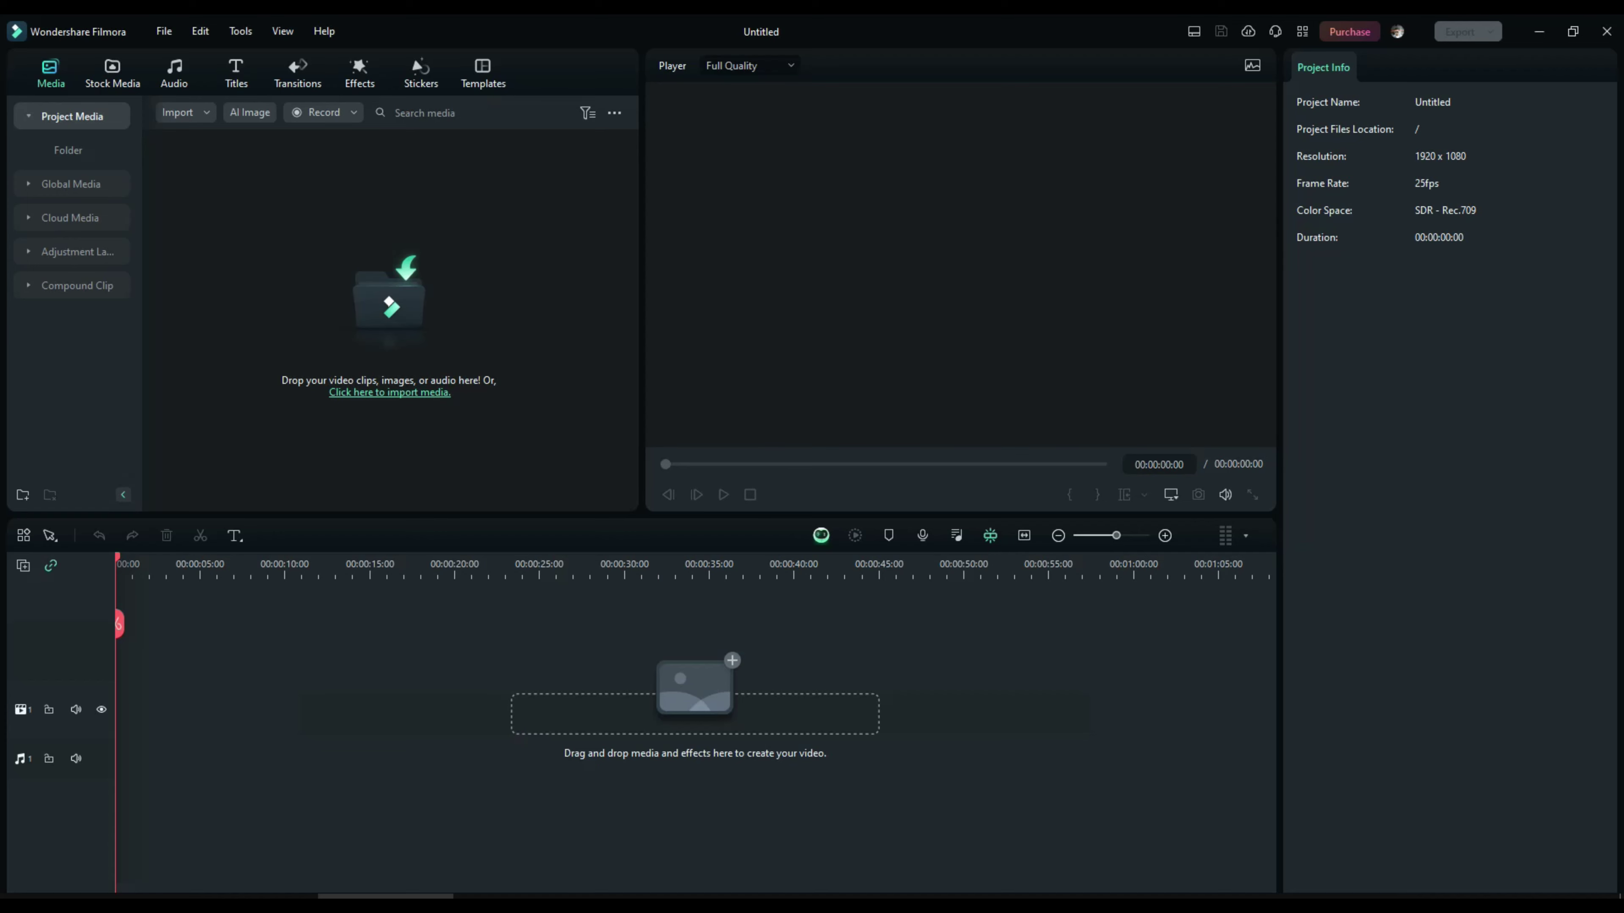
left_click(1539, 31)
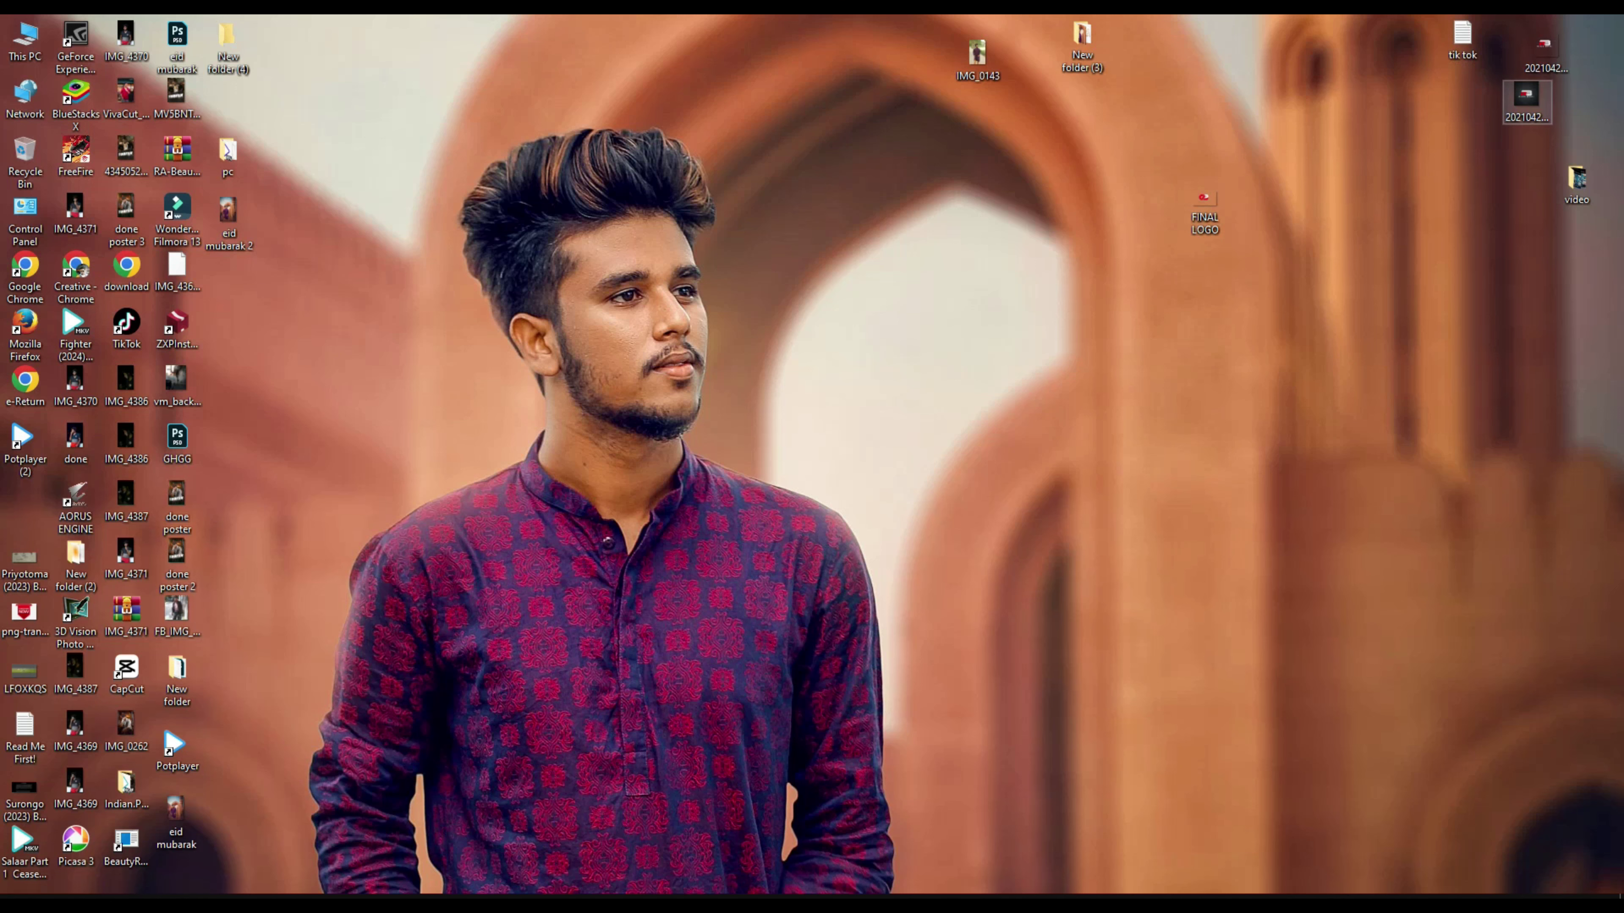
Place the FINAL LOGO image in the poster's top-right corner and commit it
mouse_move(1205, 206)
left_mouse_down()
mouse_move(346, 857)
mouse_move(709, 490)
mouse_move(908, 147)
left_mouse_up()
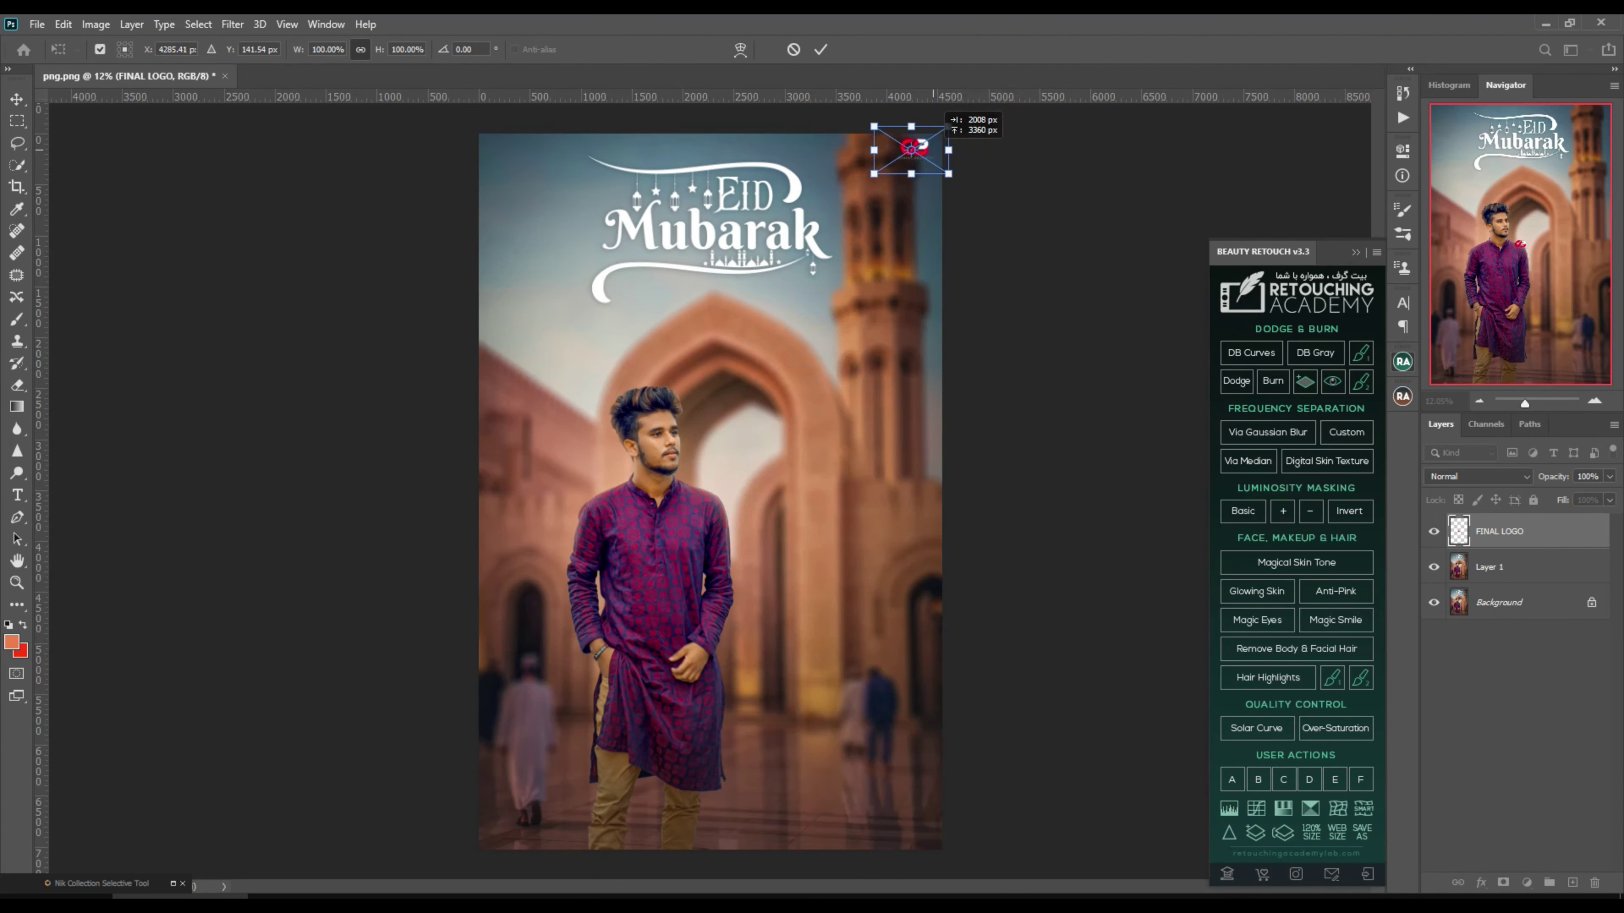
left_click_drag(903, 147, 912, 157)
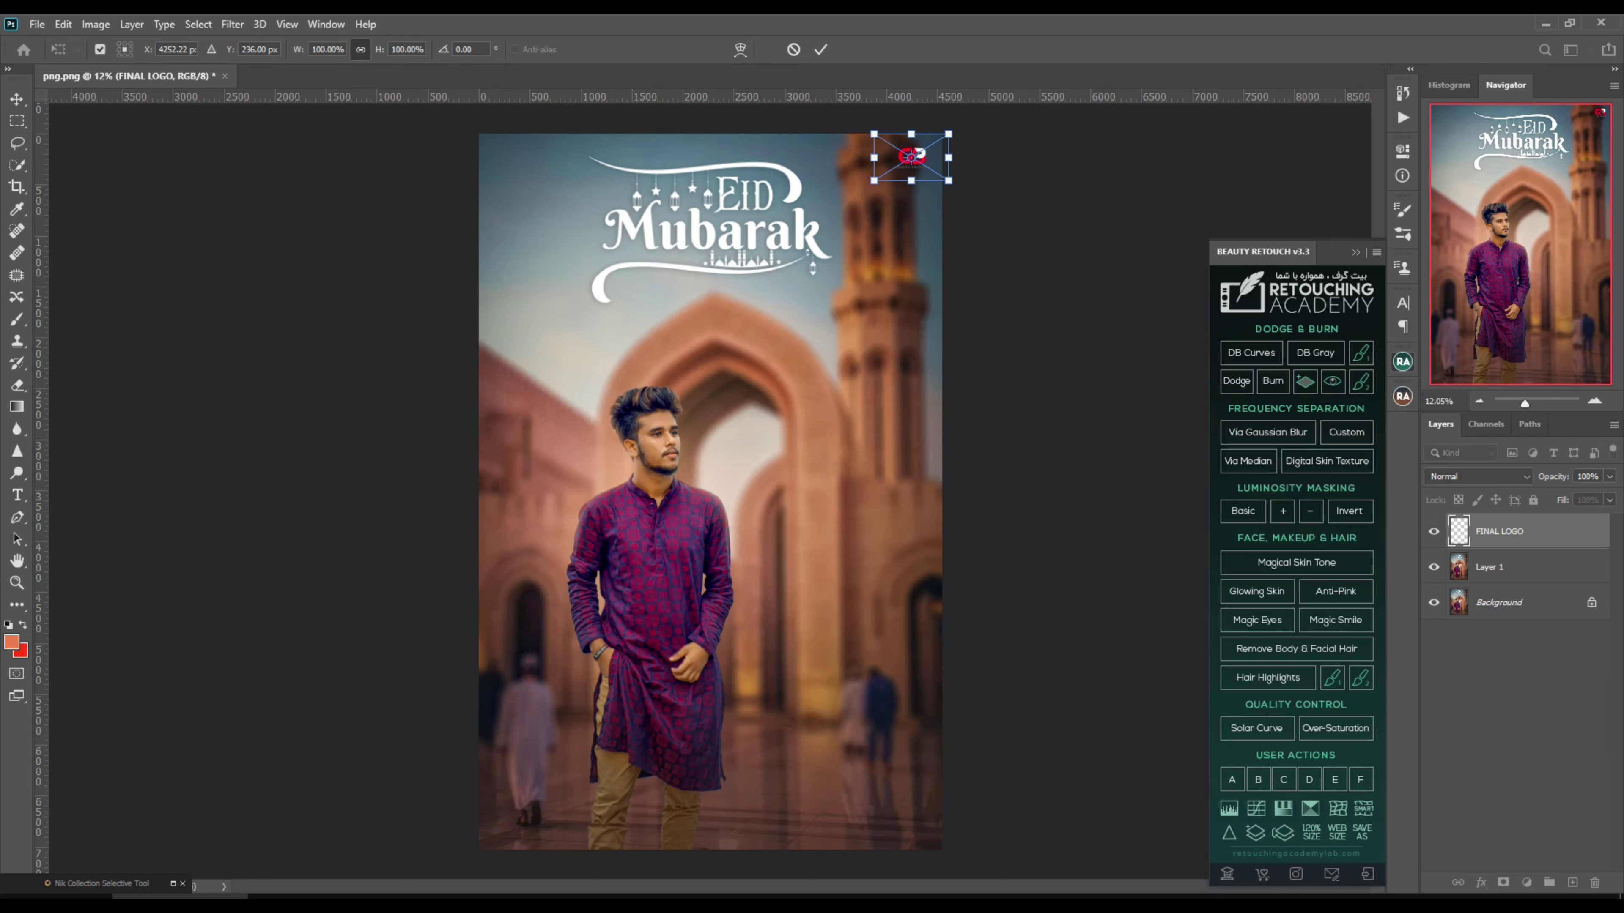
key("Return")
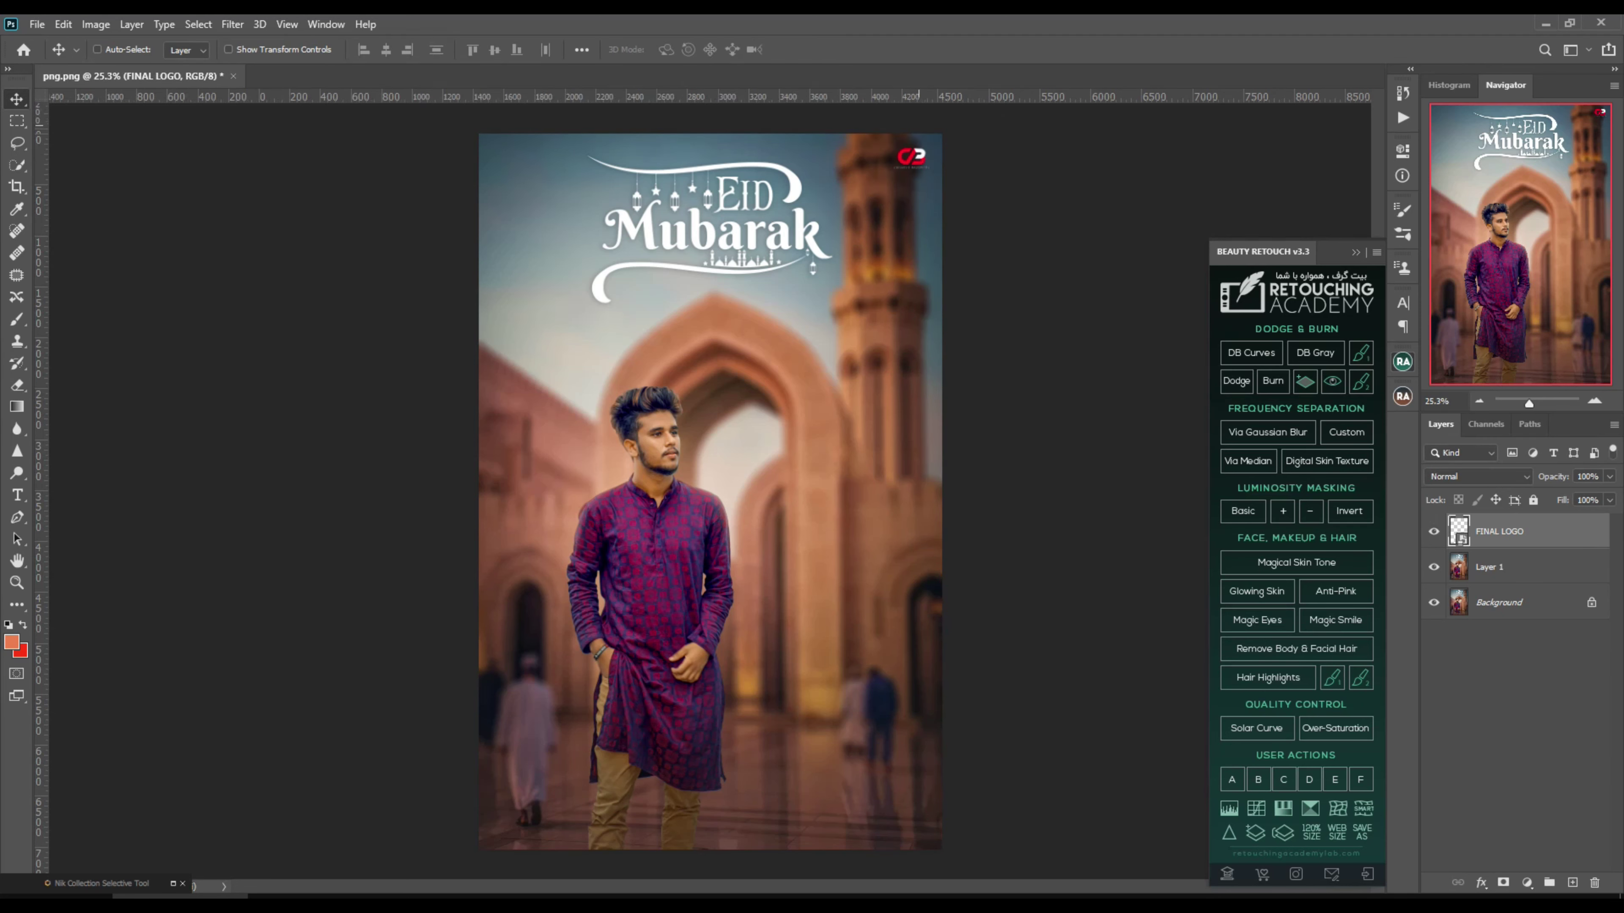
scroll(911, 128, "up", 5)
scroll(911, 128, "up", 2)
scroll(911, 128, "down", 2)
scroll(709, 493, "down", 4)
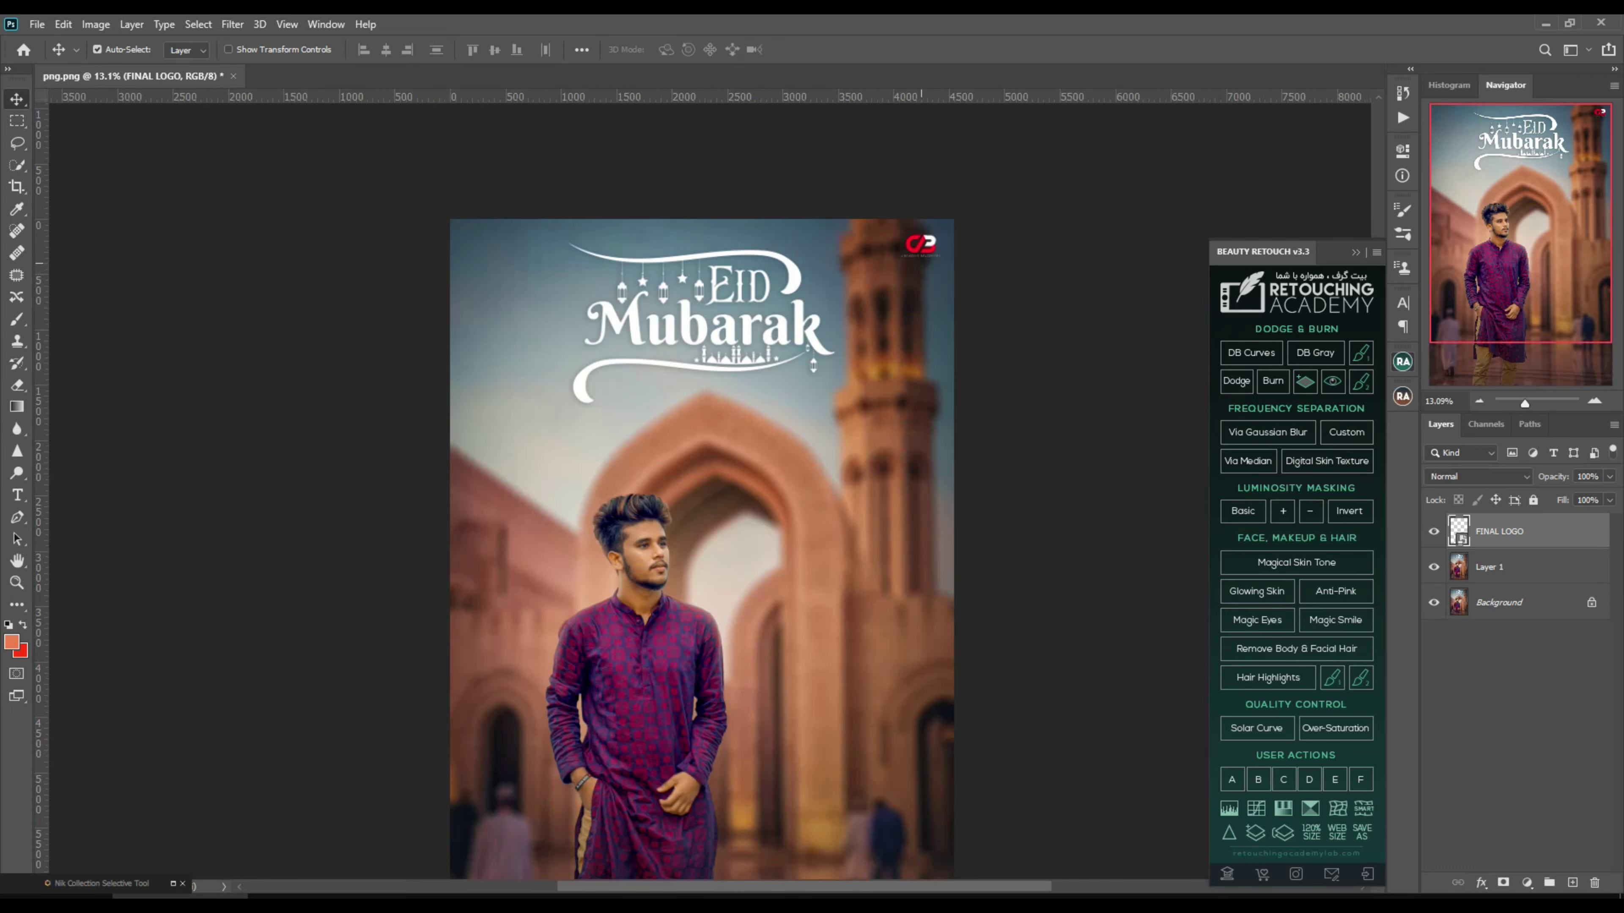
scroll(709, 492, "down", 2)
scroll(710, 493, "up", 1)
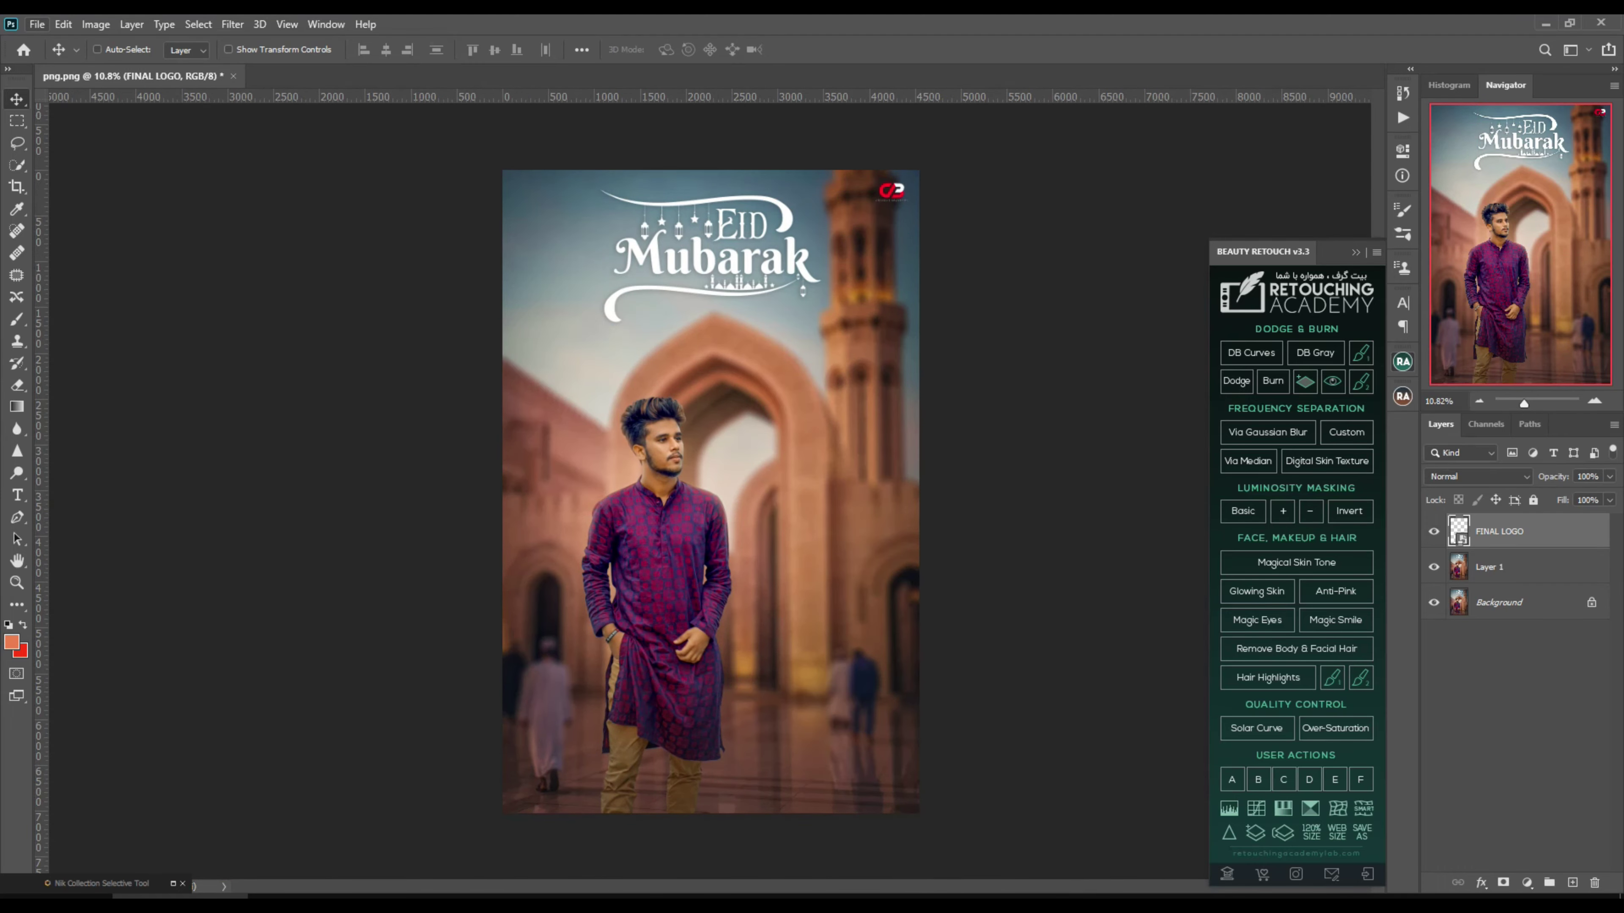
key("alt+f")
Save the poster to this computer as a Quality 12 (Maximum) JPEG in New folder (3)
key("Return")
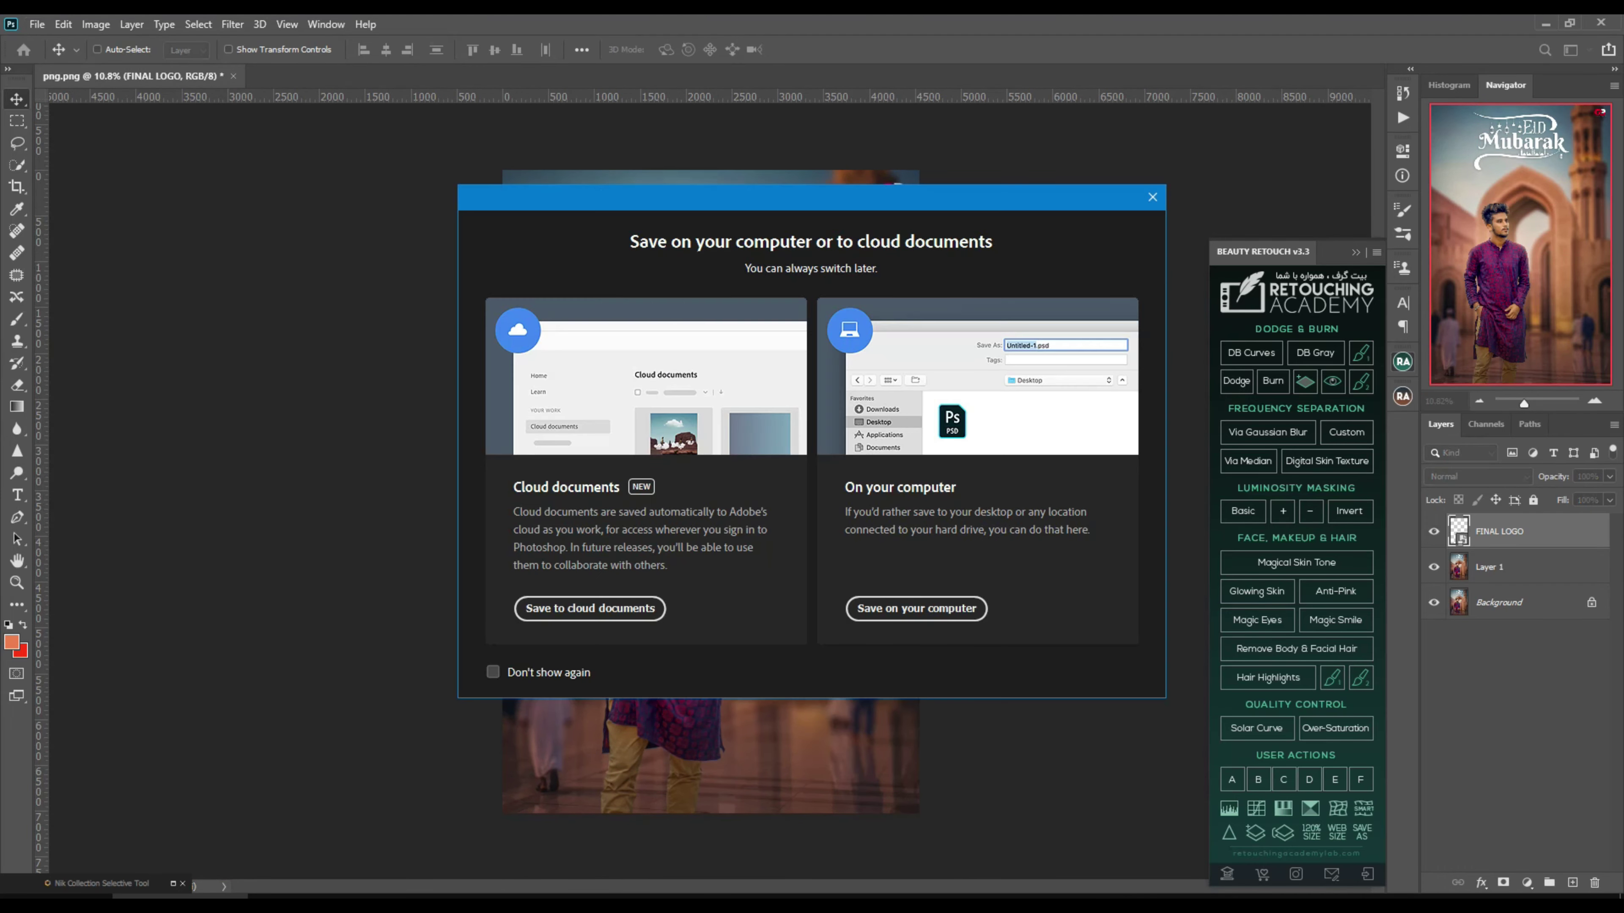
left_click(917, 609)
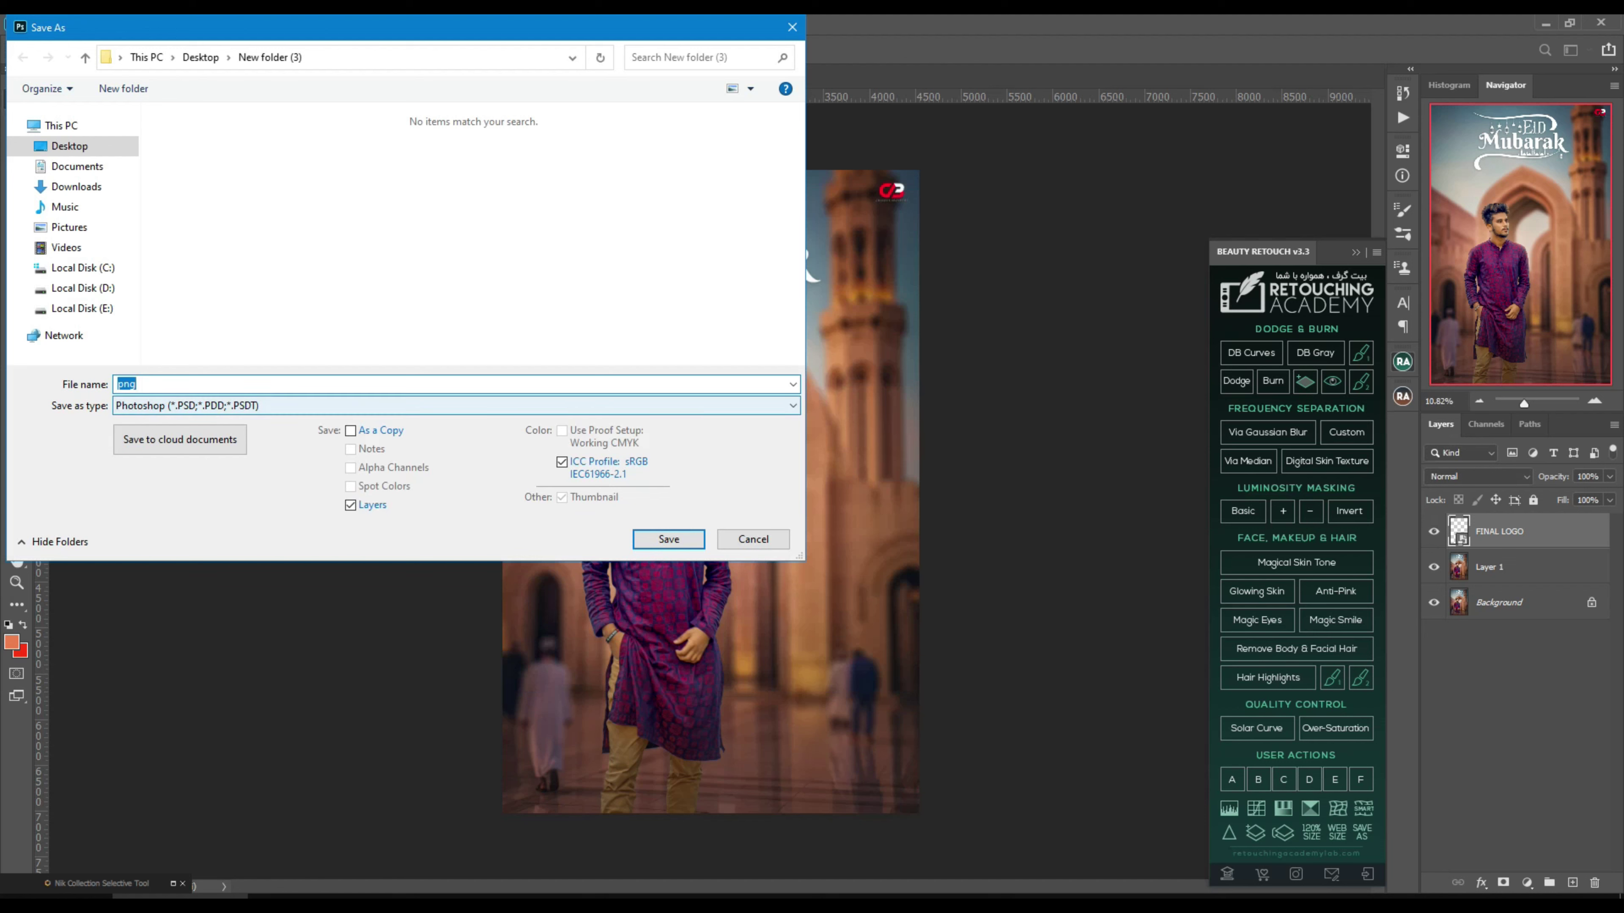
left_click(358, 406)
type("fggfdfg")
key("Return")
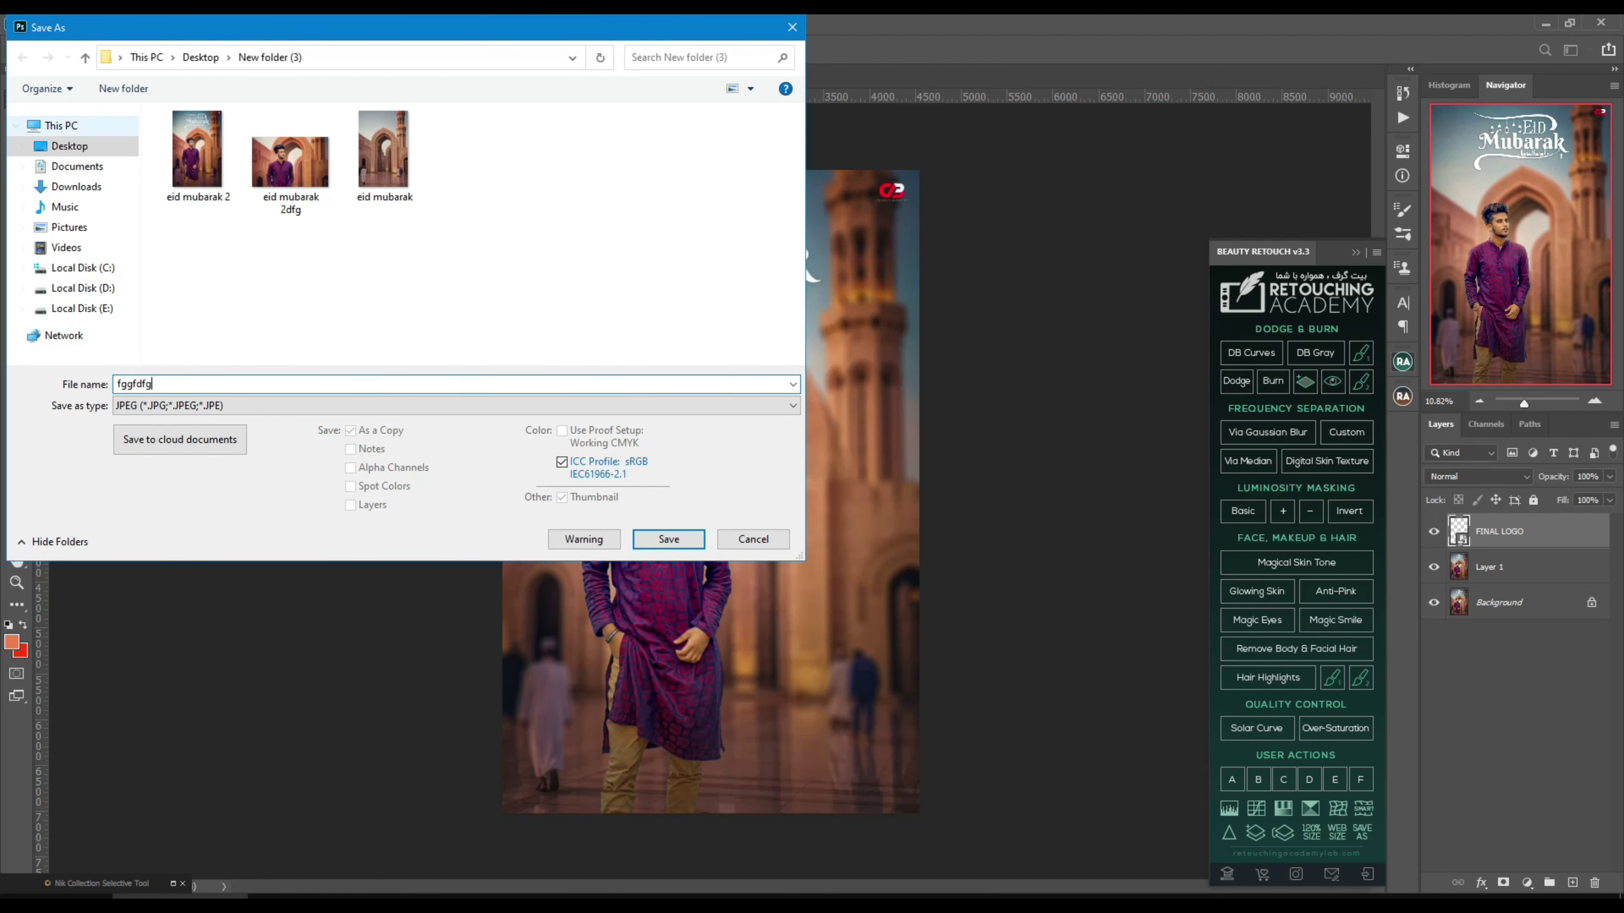
left_click(668, 539)
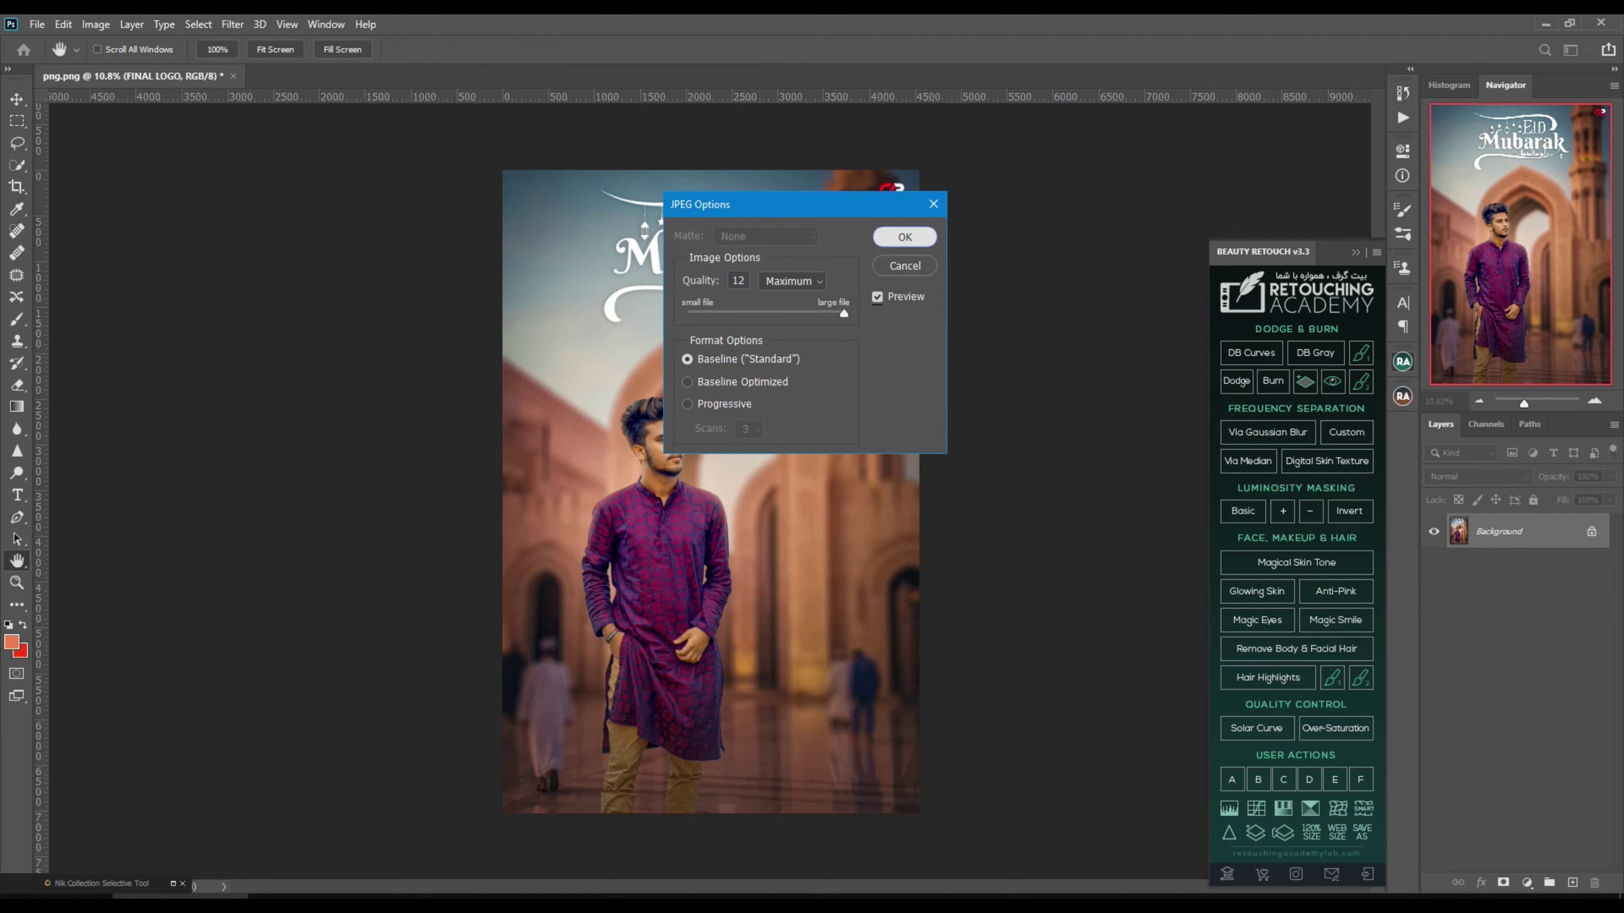
left_click(904, 236)
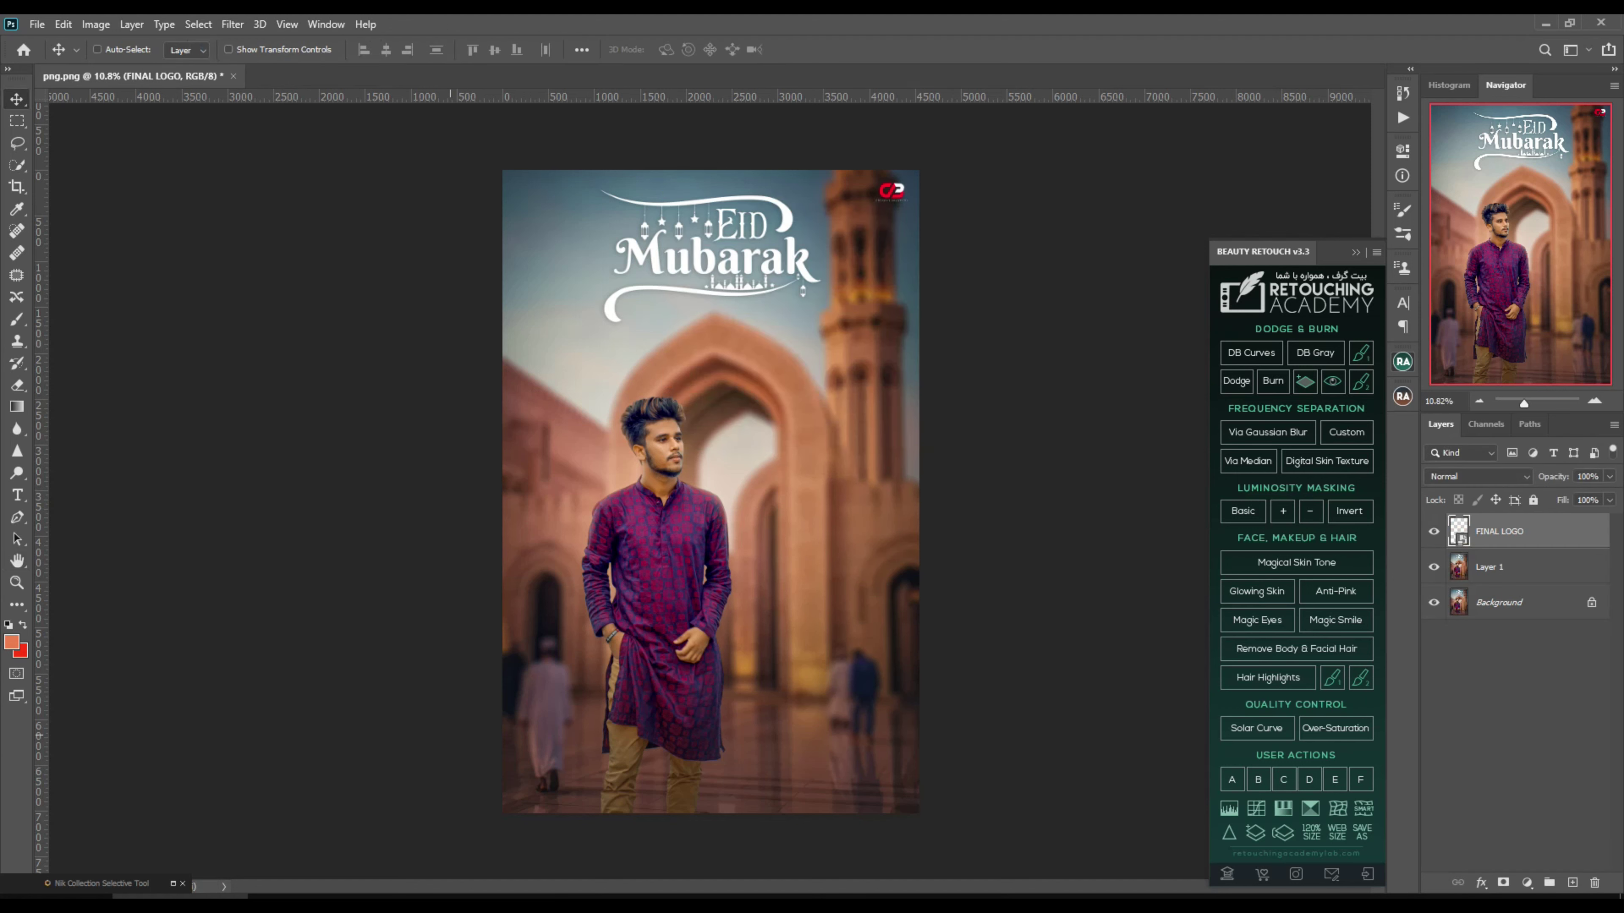